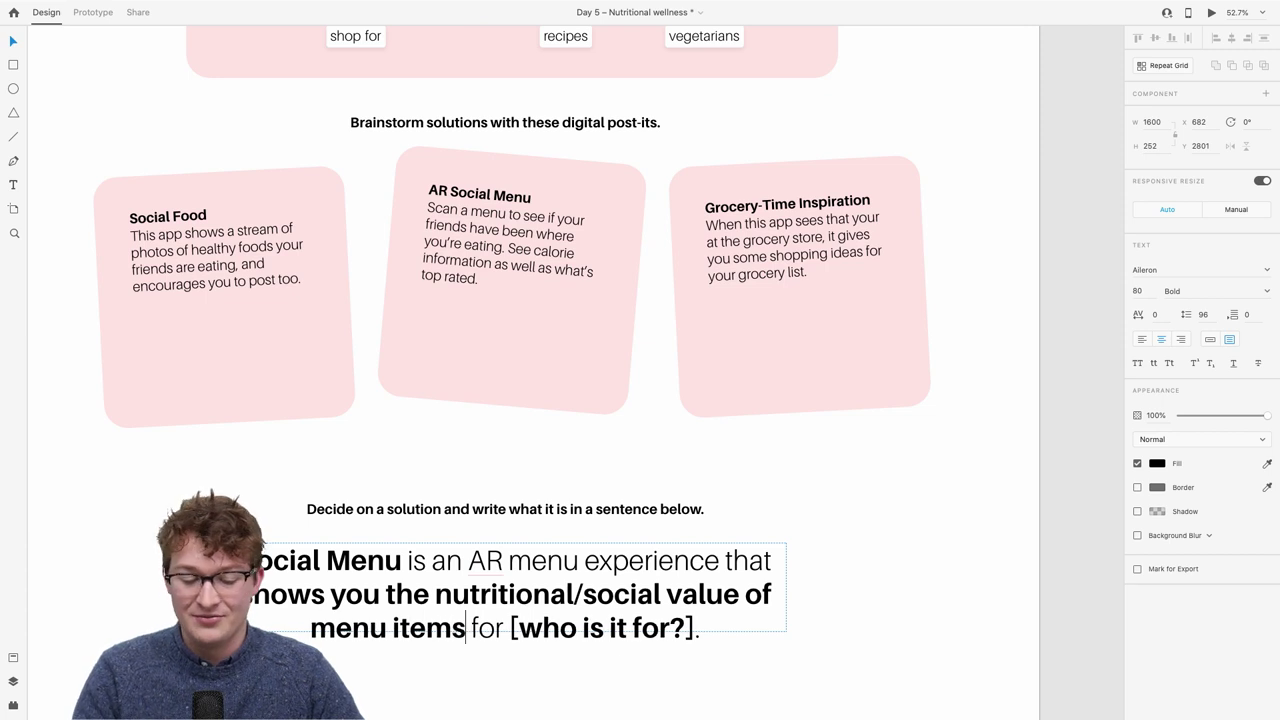
Replace the "[who is it for?]" placeholder in the solution sentence with "indecisive people" and extend the text box downward to fit the last line.
left_click_drag(507, 625, 686, 625)
key("BackSpace")
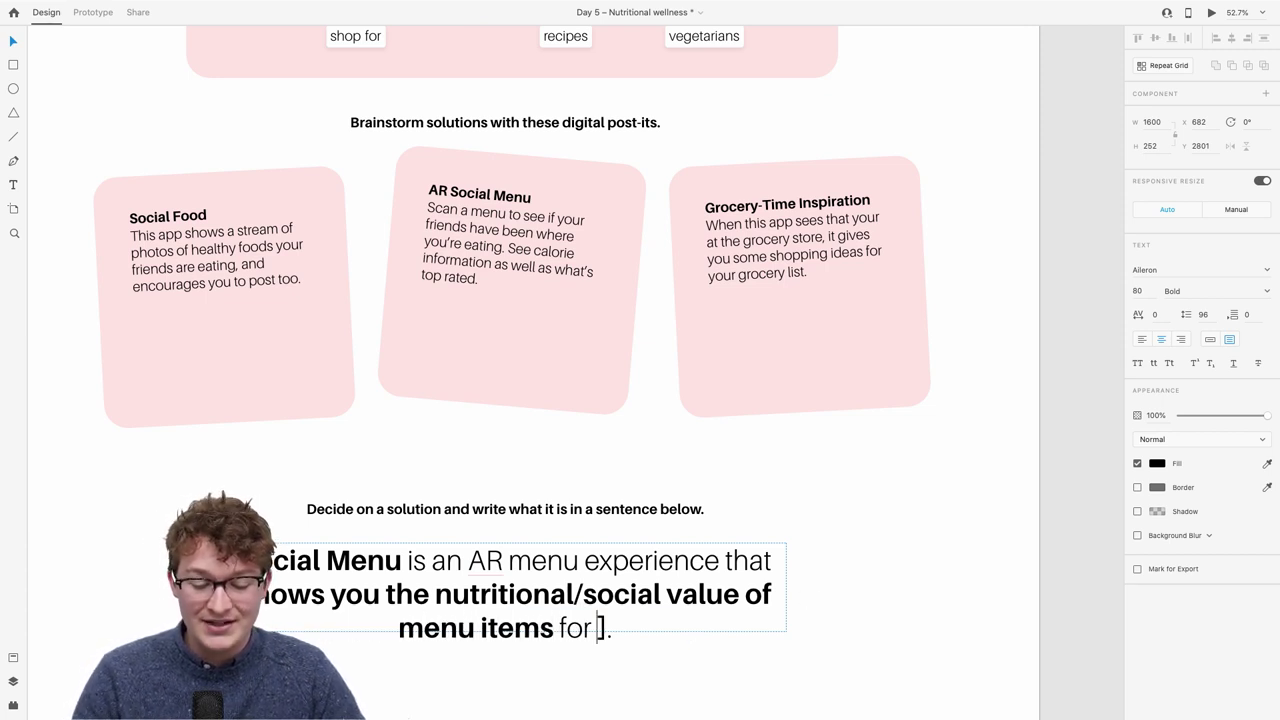
type("indecid")
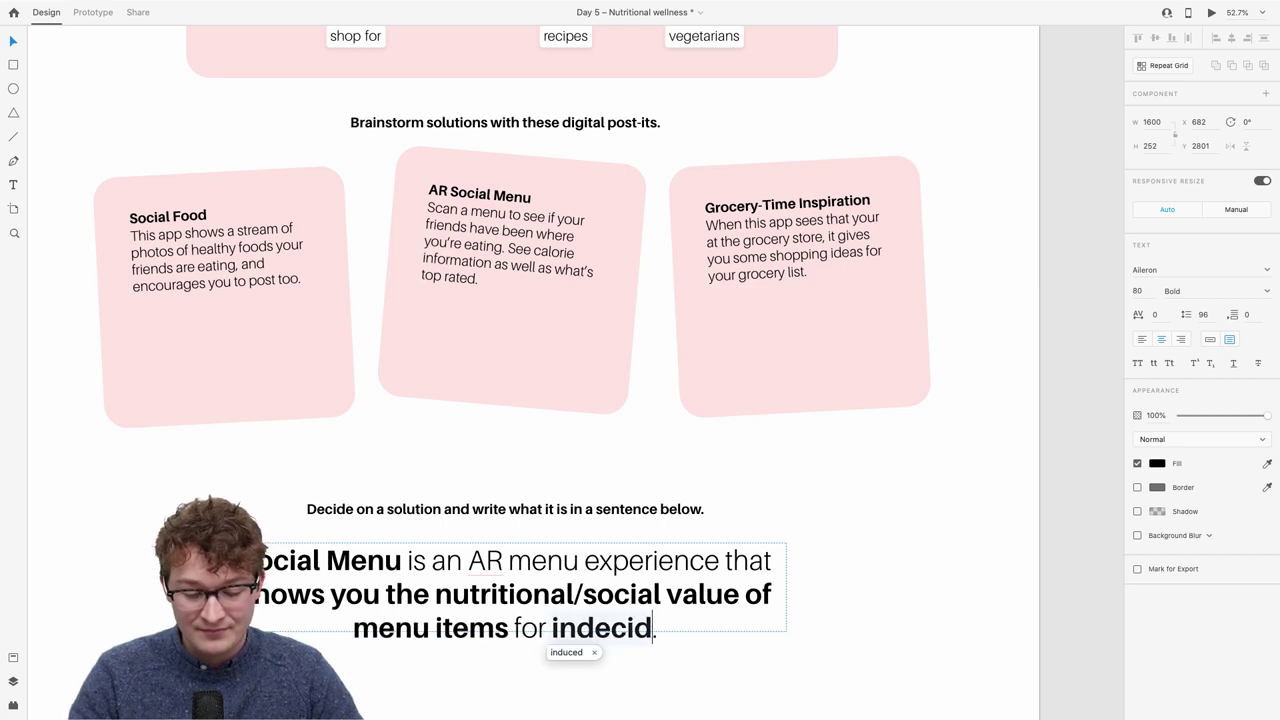
key("BackSpace")
type("cisive ")
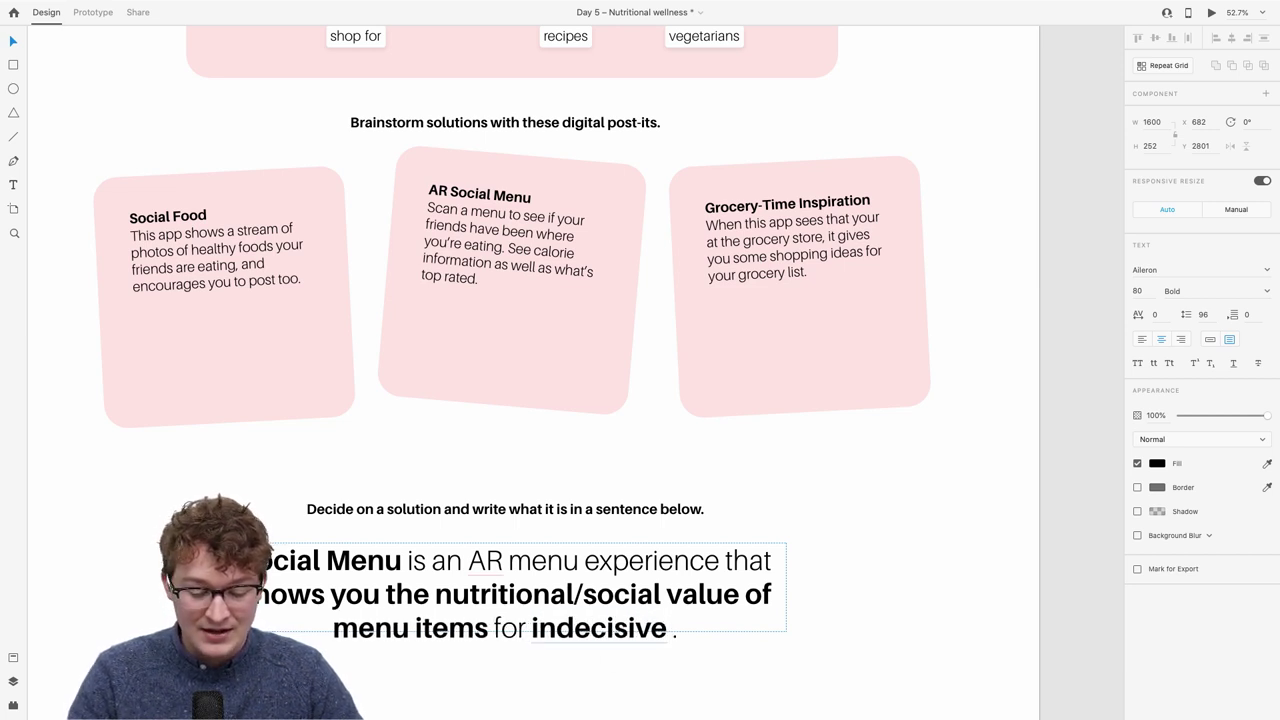
type("people")
key("Escape")
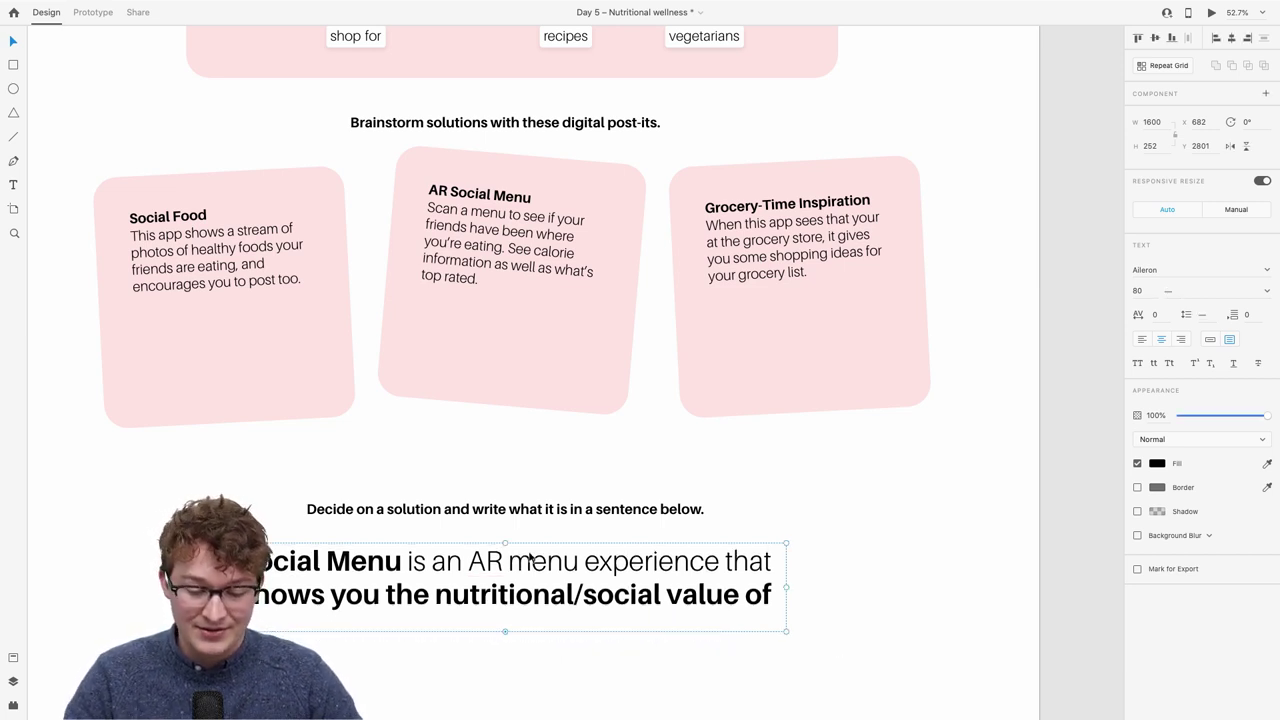
left_click_drag(505, 630, 506, 660)
left_click(936, 406)
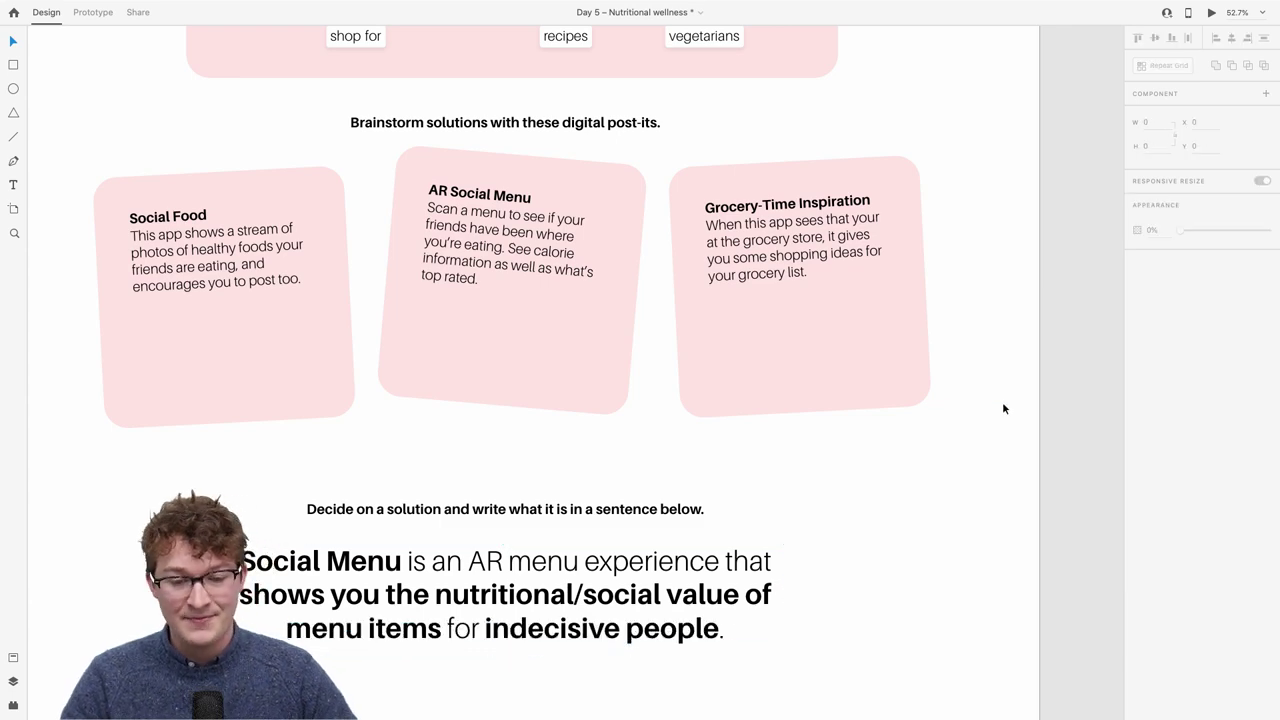
Review the finished solution sentence, the brainstorm post-its and the design instructions above the blank phone artboard.
scroll(1002, 401, "up", 2)
scroll(1002, 401, "right", 1)
scroll(1002, 405, "down", 3)
scroll(780, 520, "right", 1)
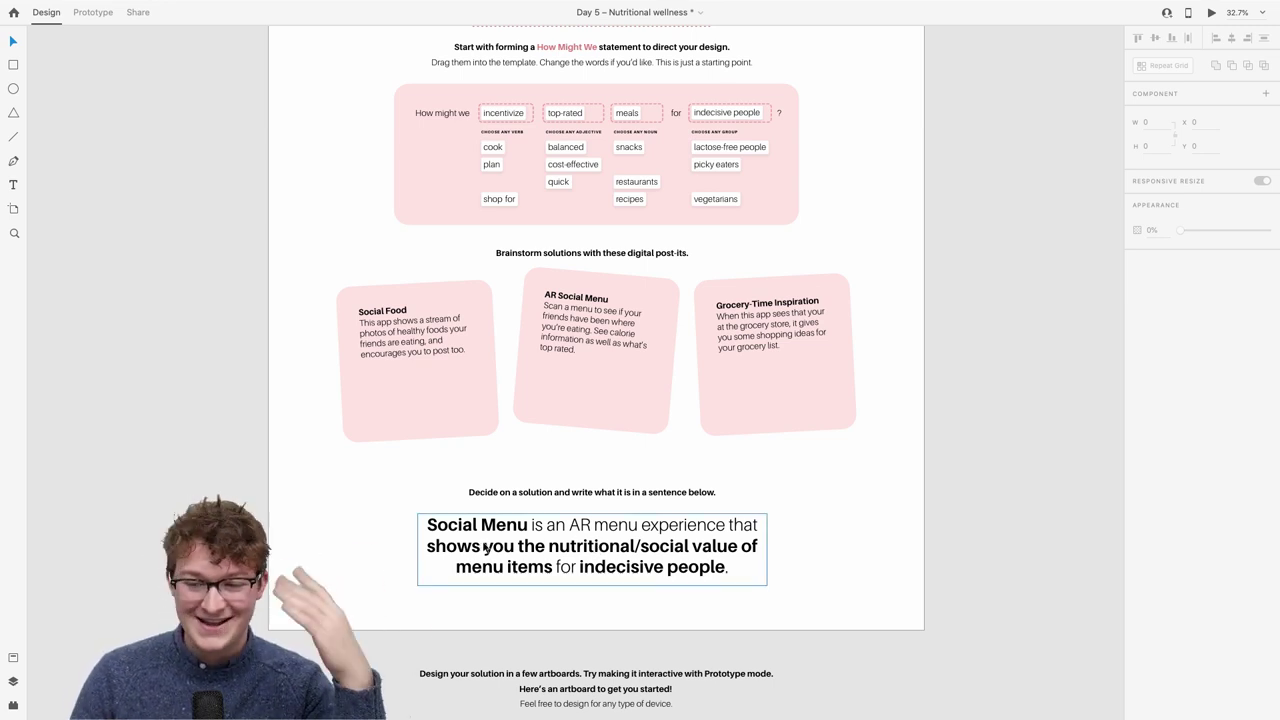
scroll(486, 549, "down", 2)
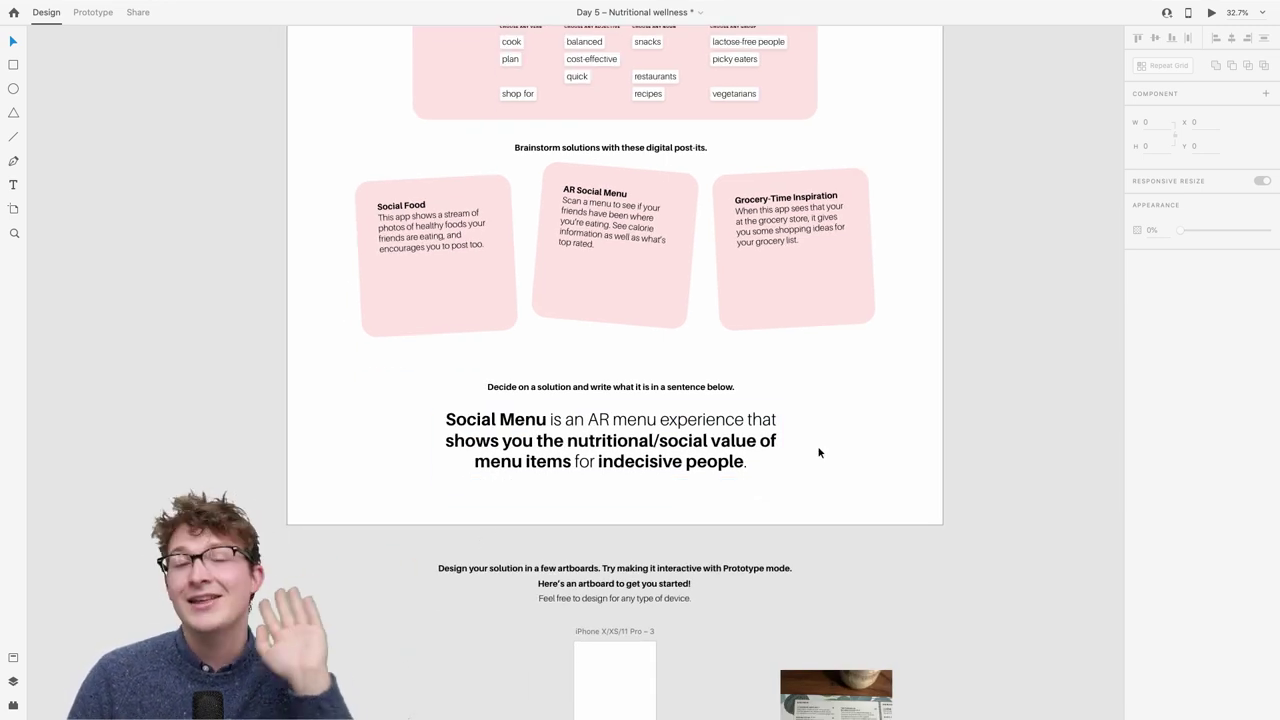
scroll(818, 453, "down", 2)
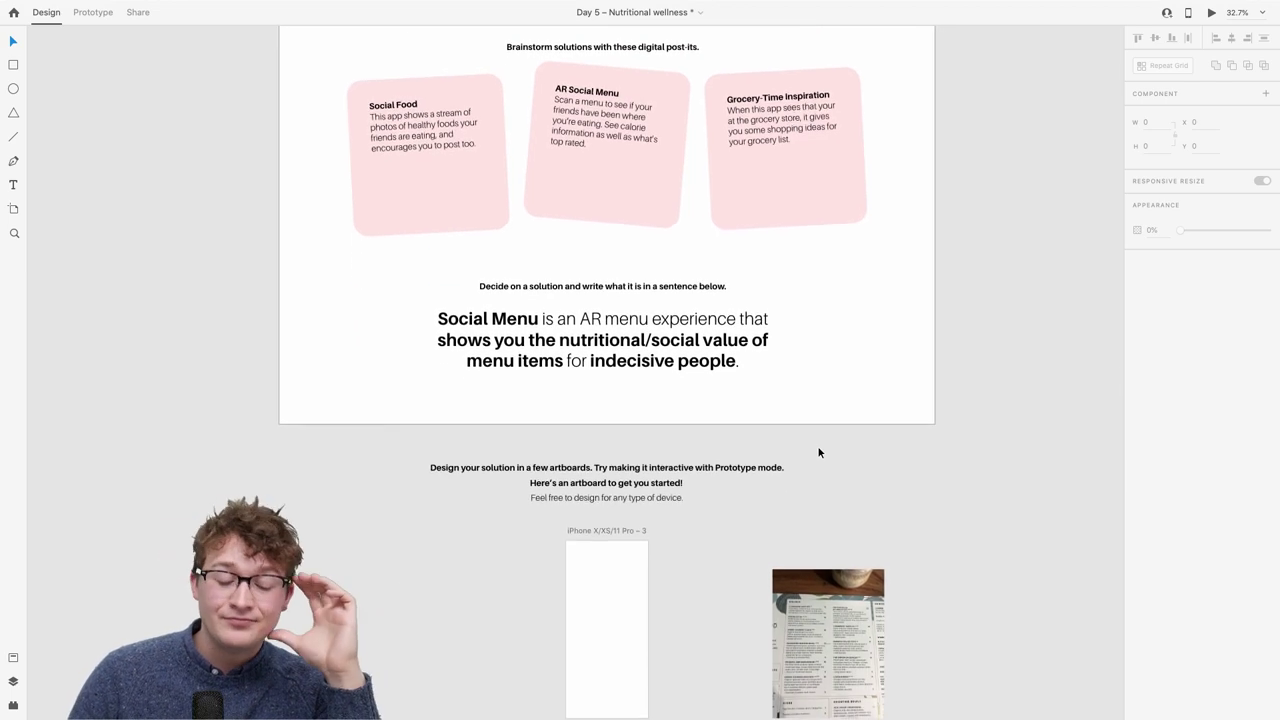
scroll(640, 390, "up", 2)
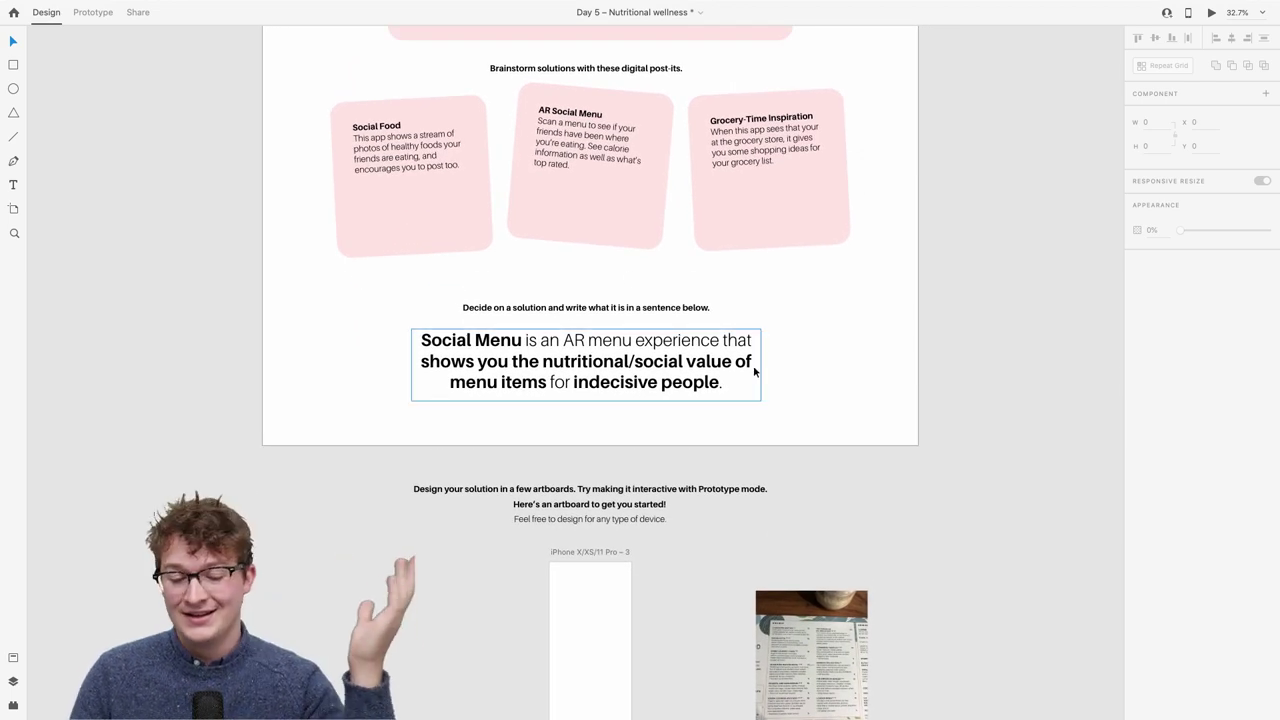
scroll(583, 341, "down", 3)
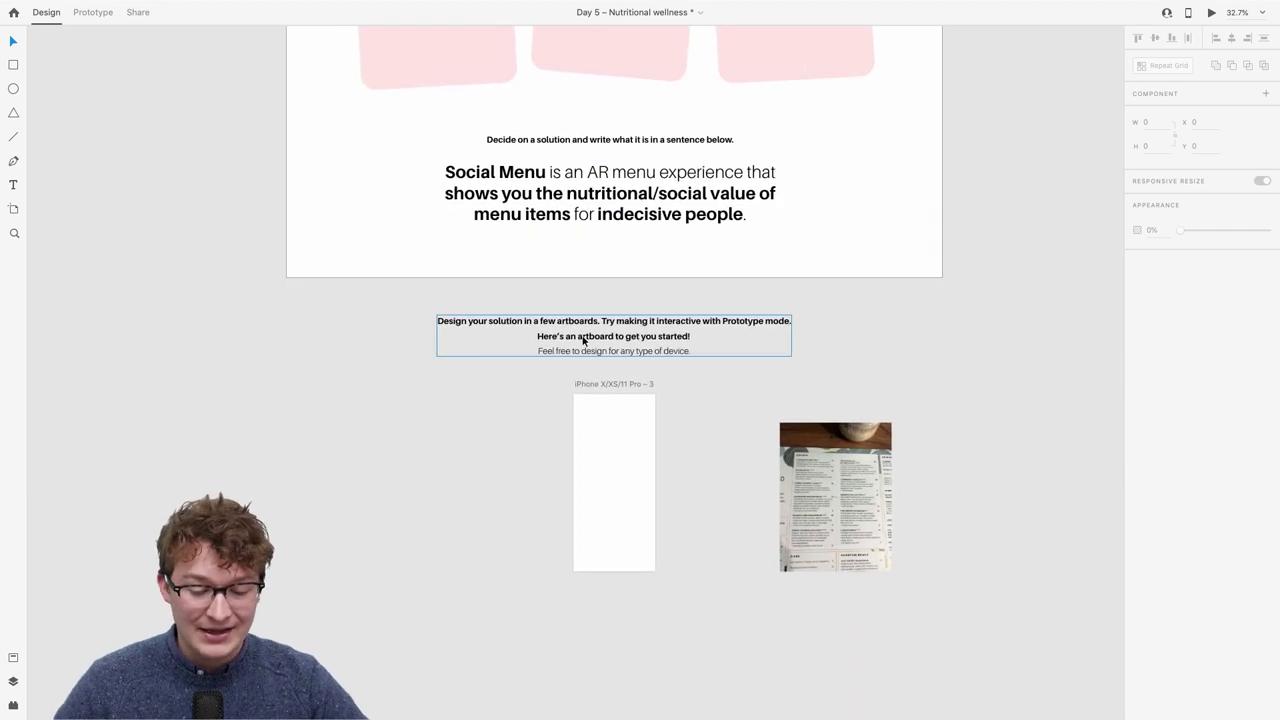
Place the restaurant menu photo on the iPhone artboard and enlarge it proportionally to 609 by 812.5 to cover the artboard's height.
scroll(673, 518, "up", 3)
left_click_drag(830, 510, 443, 432)
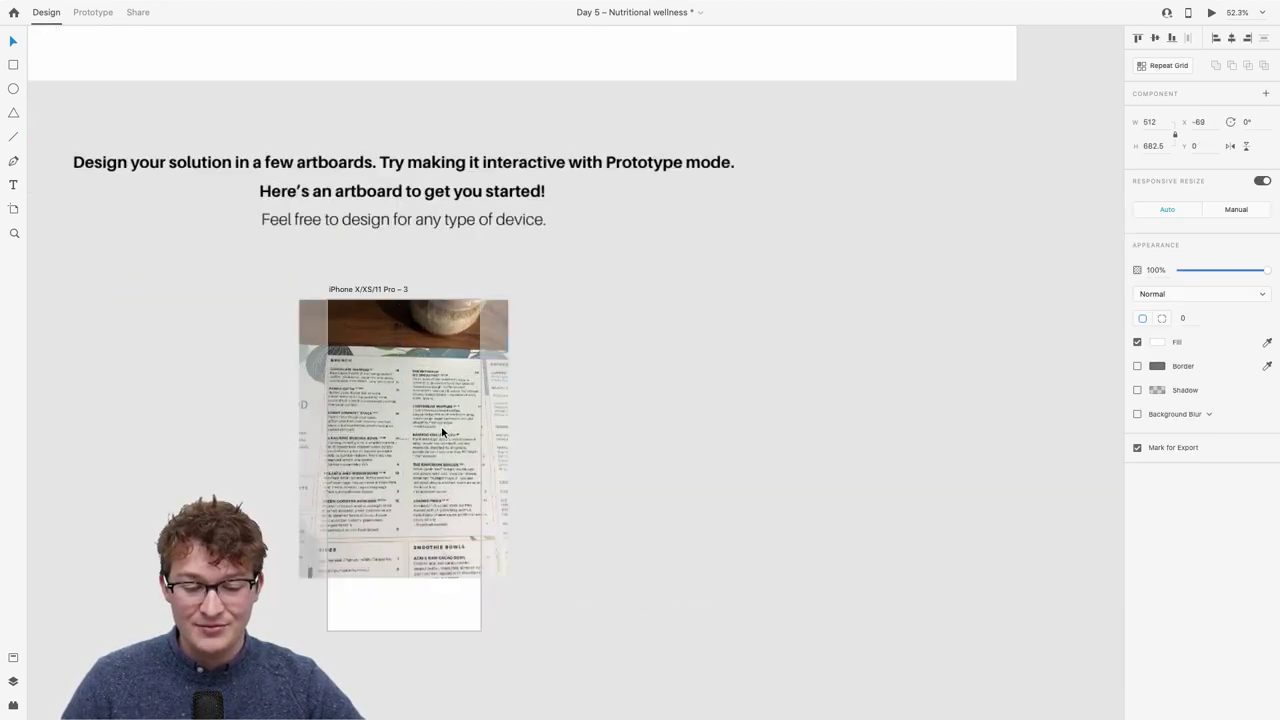
scroll(442, 430, "up", 5)
scroll(441, 426, "down", 3)
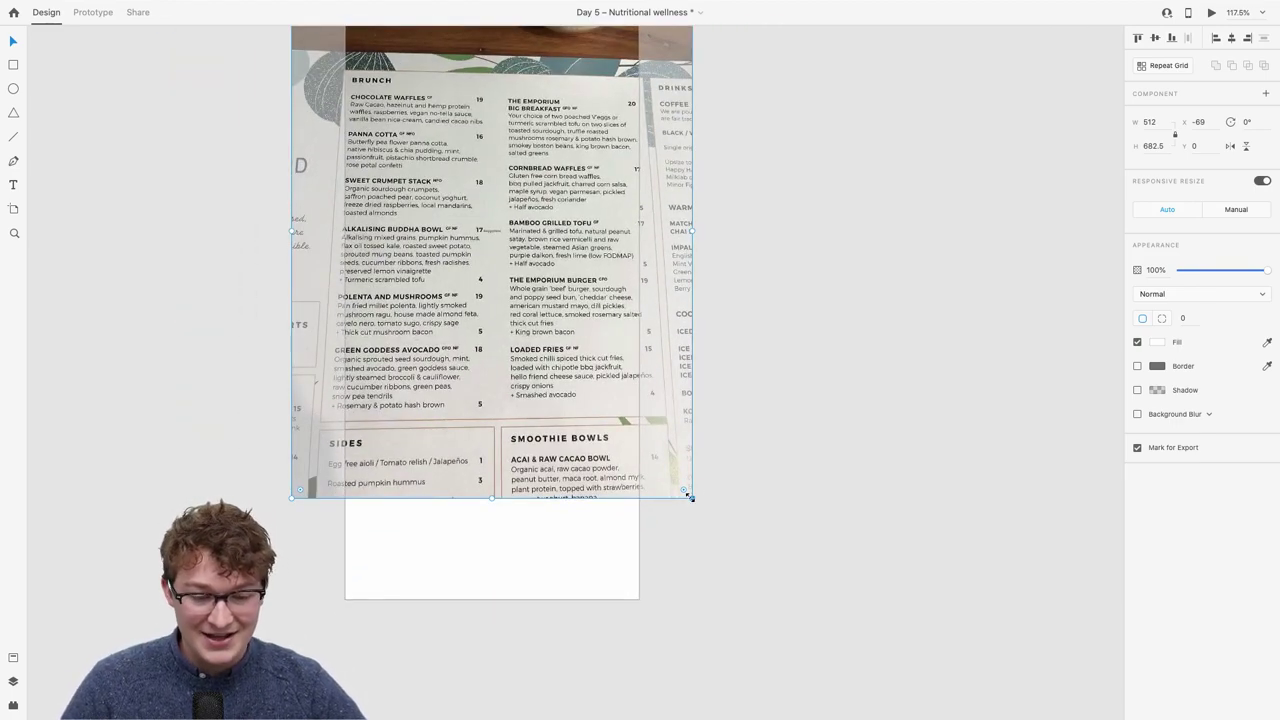
left_click_drag(689, 497, 766, 597)
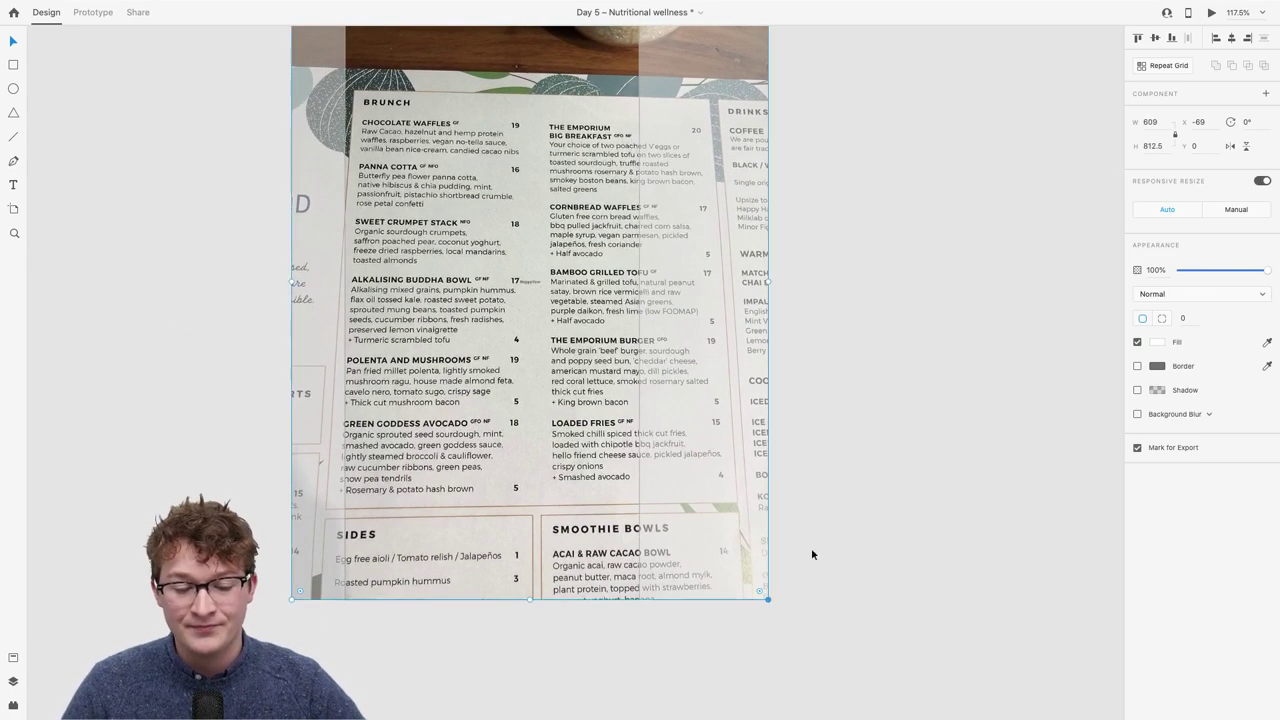
left_click(889, 488)
Shift the menu photo slightly right on the iPhone artboard to X -48, keeping it aligned with the artboard's upper edge.
scroll(889, 488, "up", 3)
left_click(577, 428)
scroll(577, 428, "up", 3)
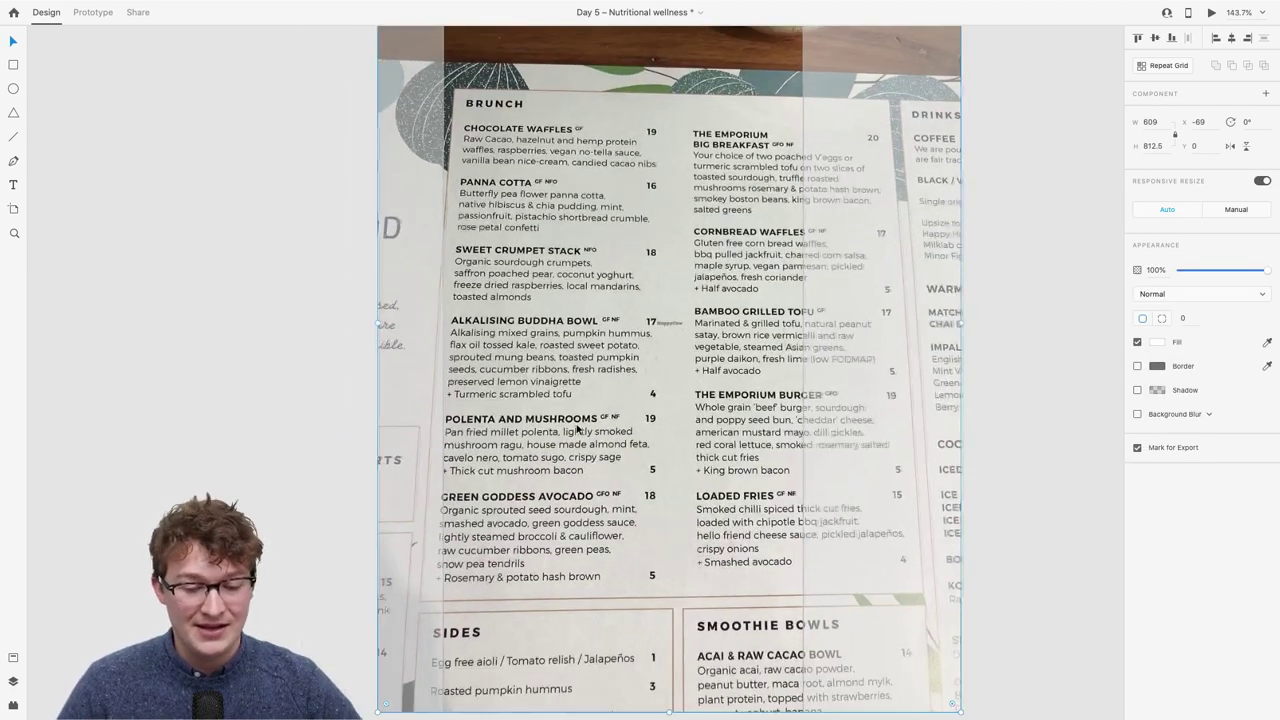
scroll(687, 411, "down", 1)
scroll(687, 414, "down", 3)
mouse_move(607, 424)
left_mouse_down()
mouse_move(643, 423)
mouse_move(551, 414)
mouse_move(701, 421)
mouse_move(580, 415)
mouse_move(619, 420)
left_mouse_up()
left_click(980, 514)
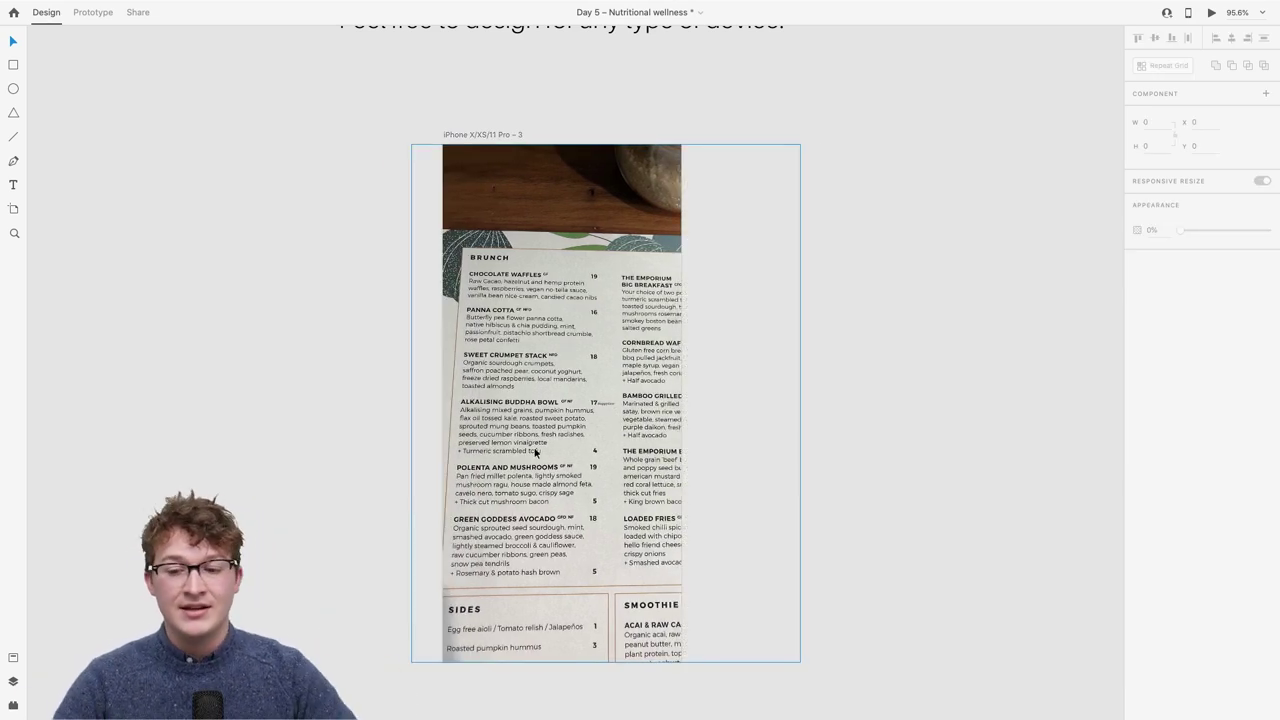
Review the solution sentence, the How Might We statement and the brainstorm post-its before returning to the menu artboard.
scroll(523, 172, "up", 5)
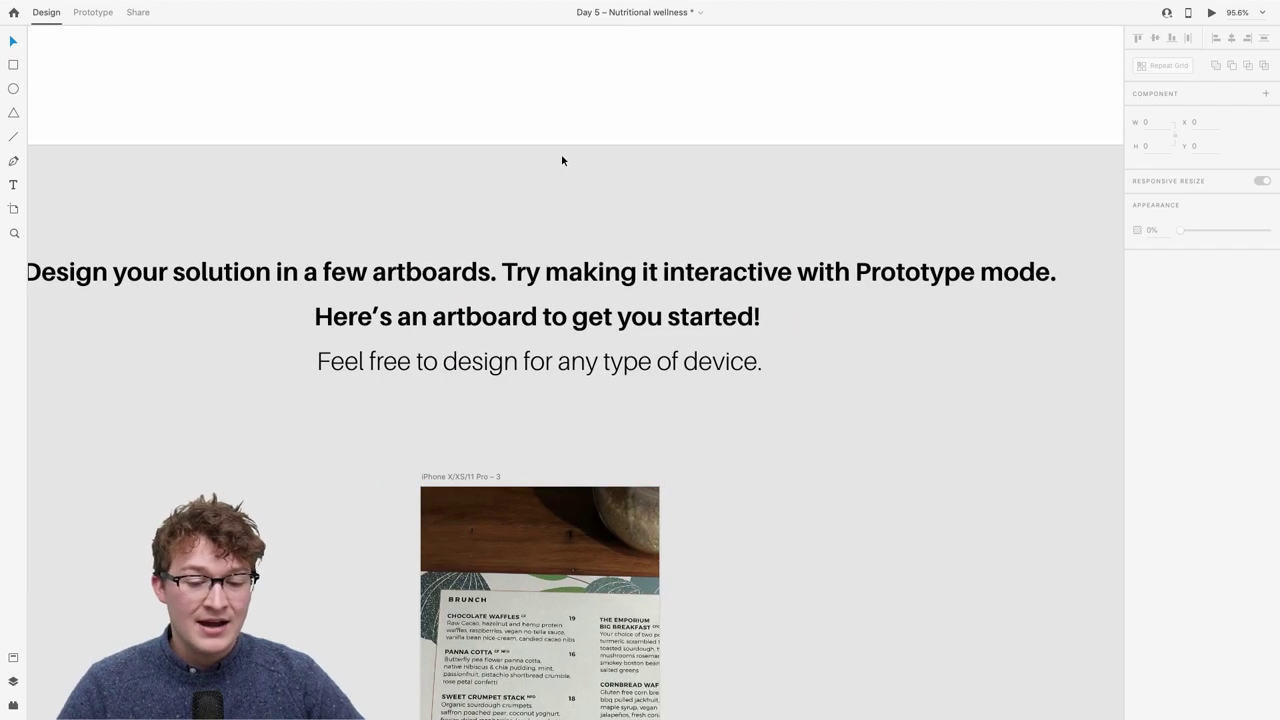
scroll(561, 154, "down", 5)
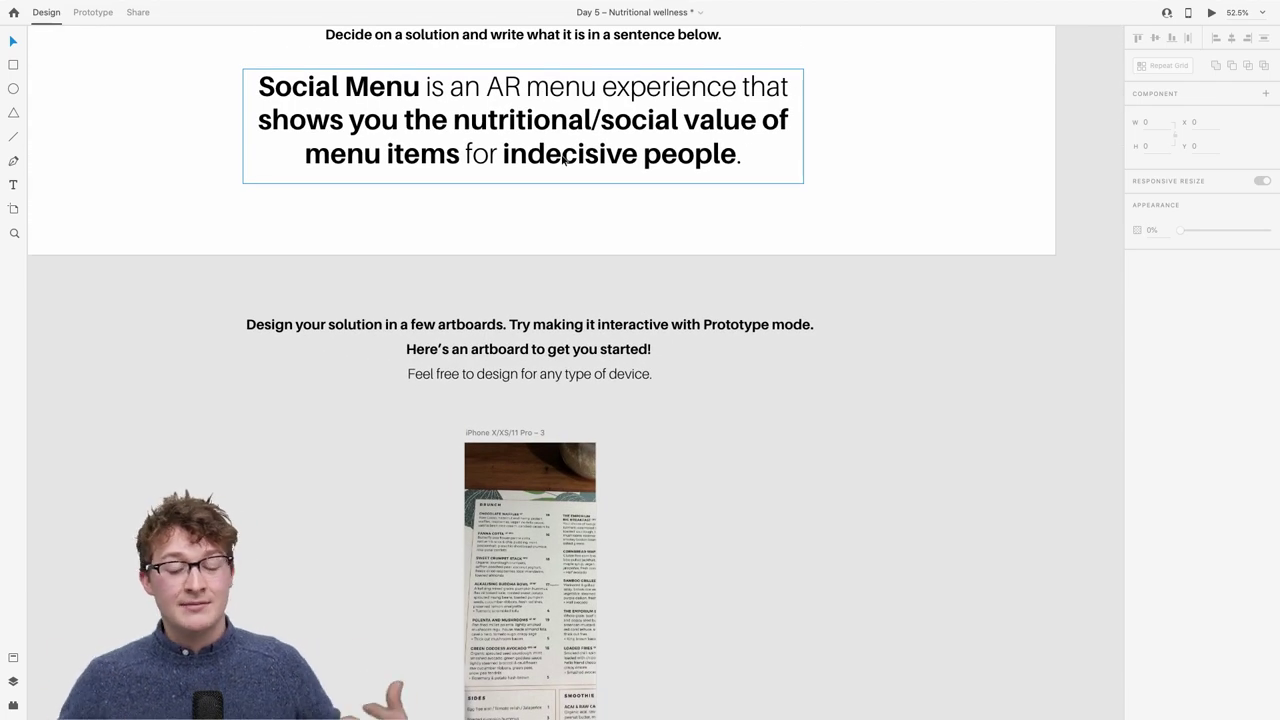
scroll(563, 159, "up", 10)
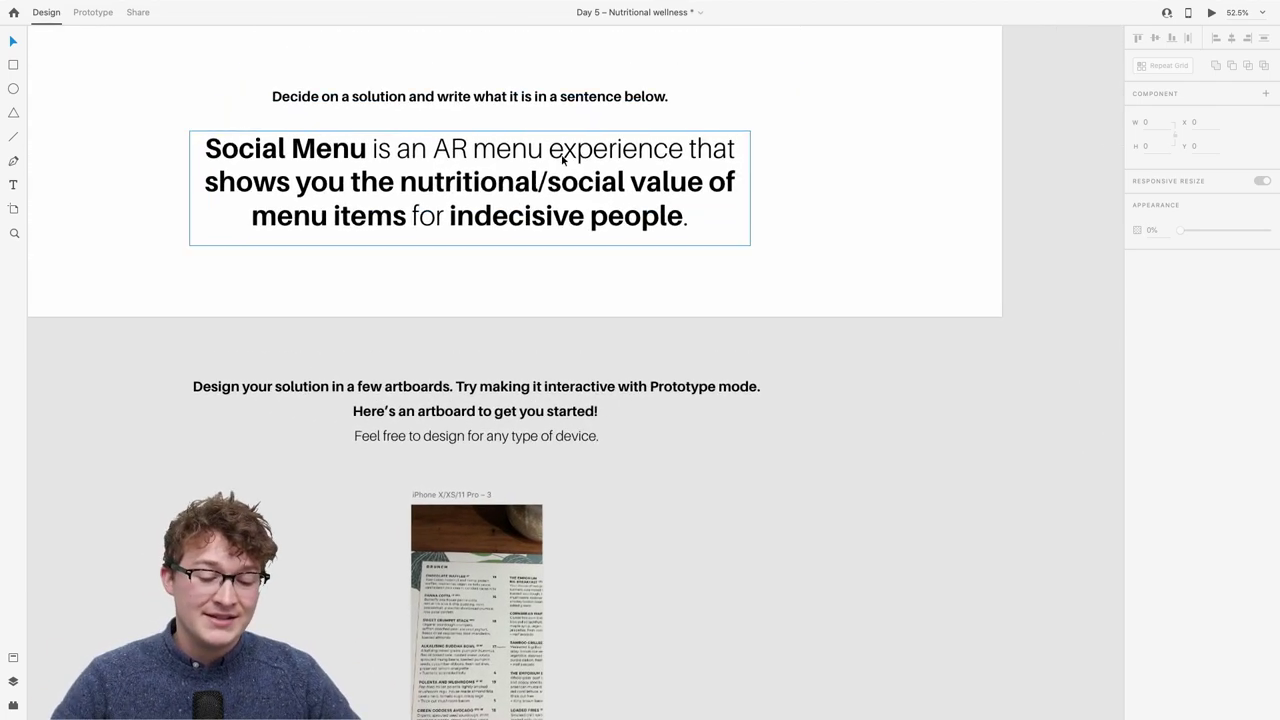
scroll(561, 154, "down", 3)
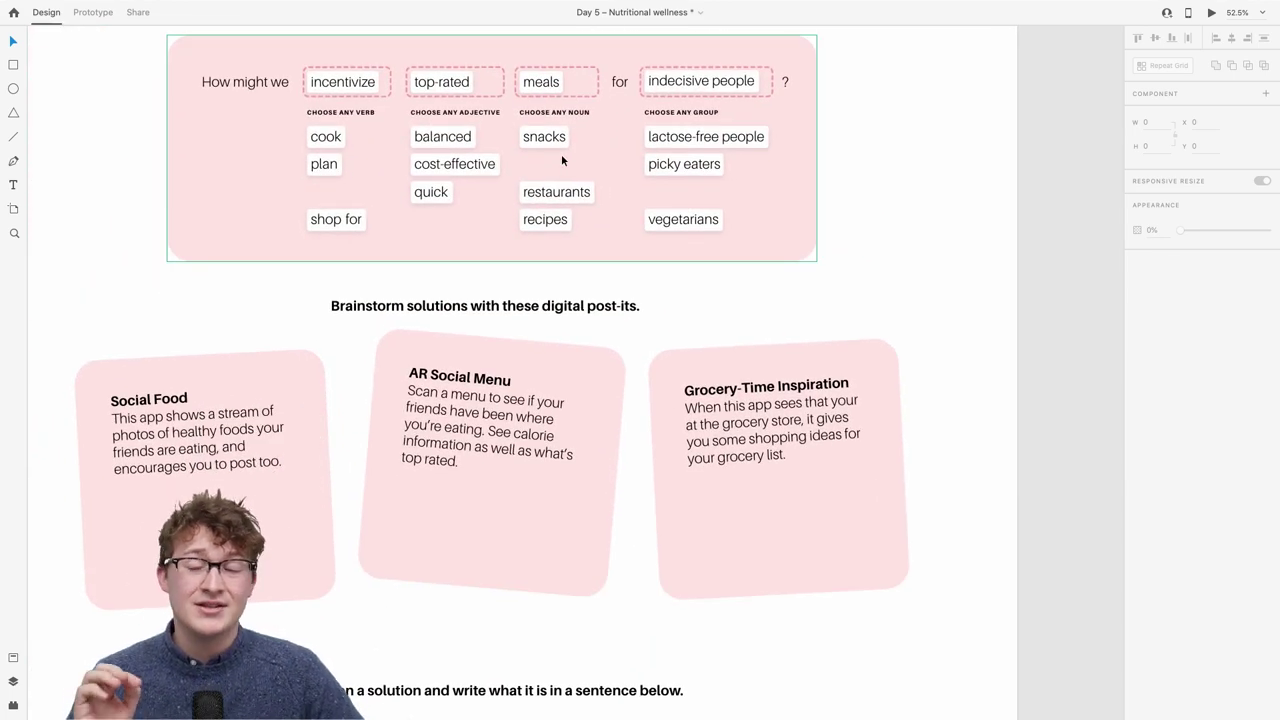
scroll(561, 154, "down", 3)
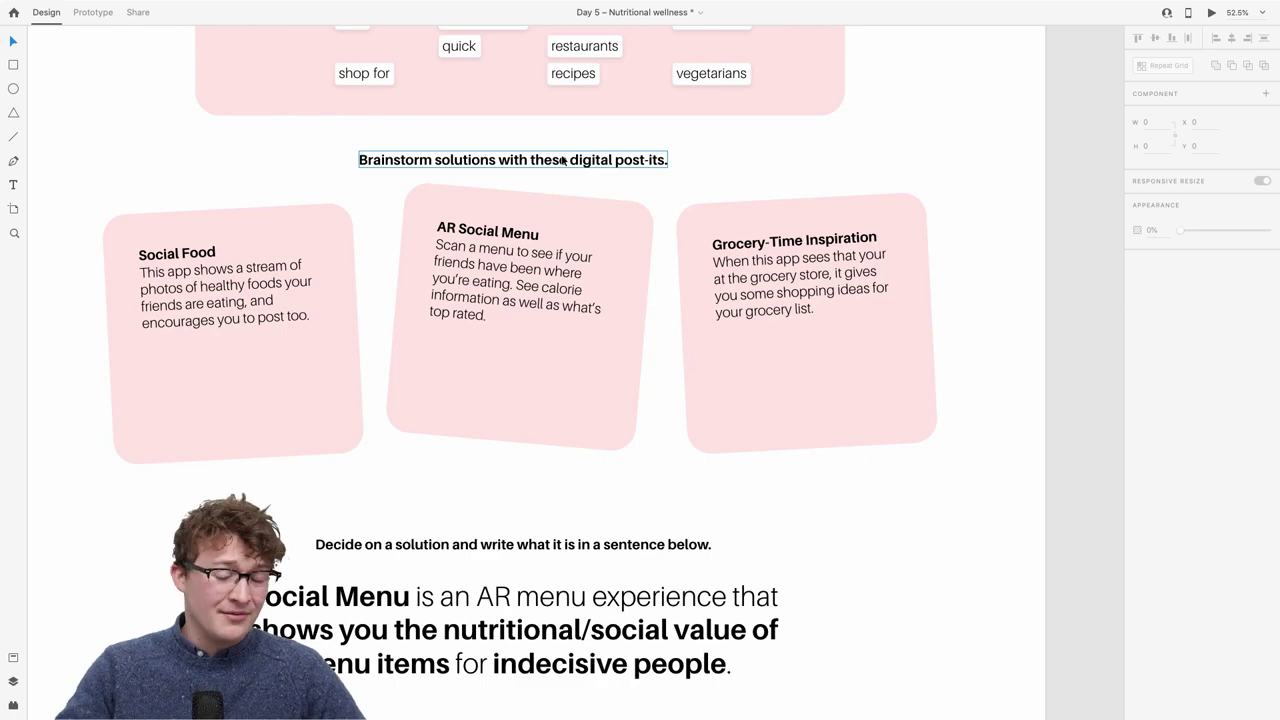
scroll(561, 156, "down", 15)
scroll(561, 154, "up", 3)
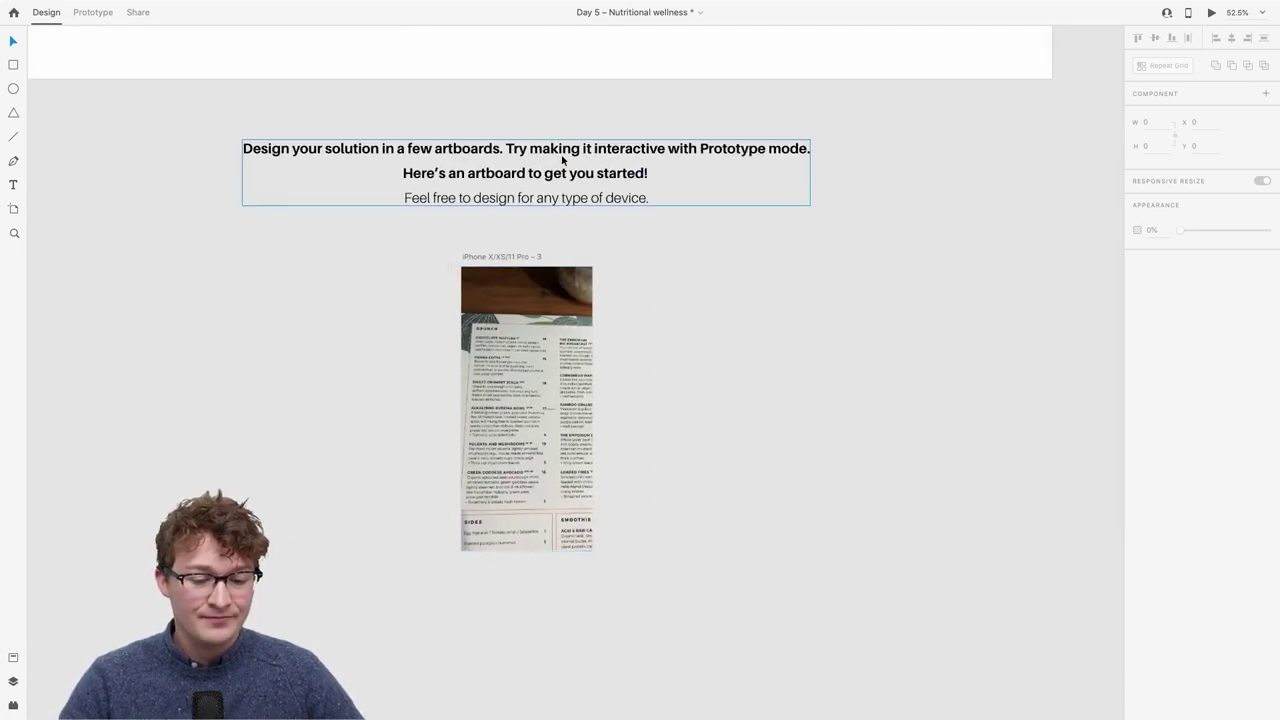
scroll(503, 250, "up", 3)
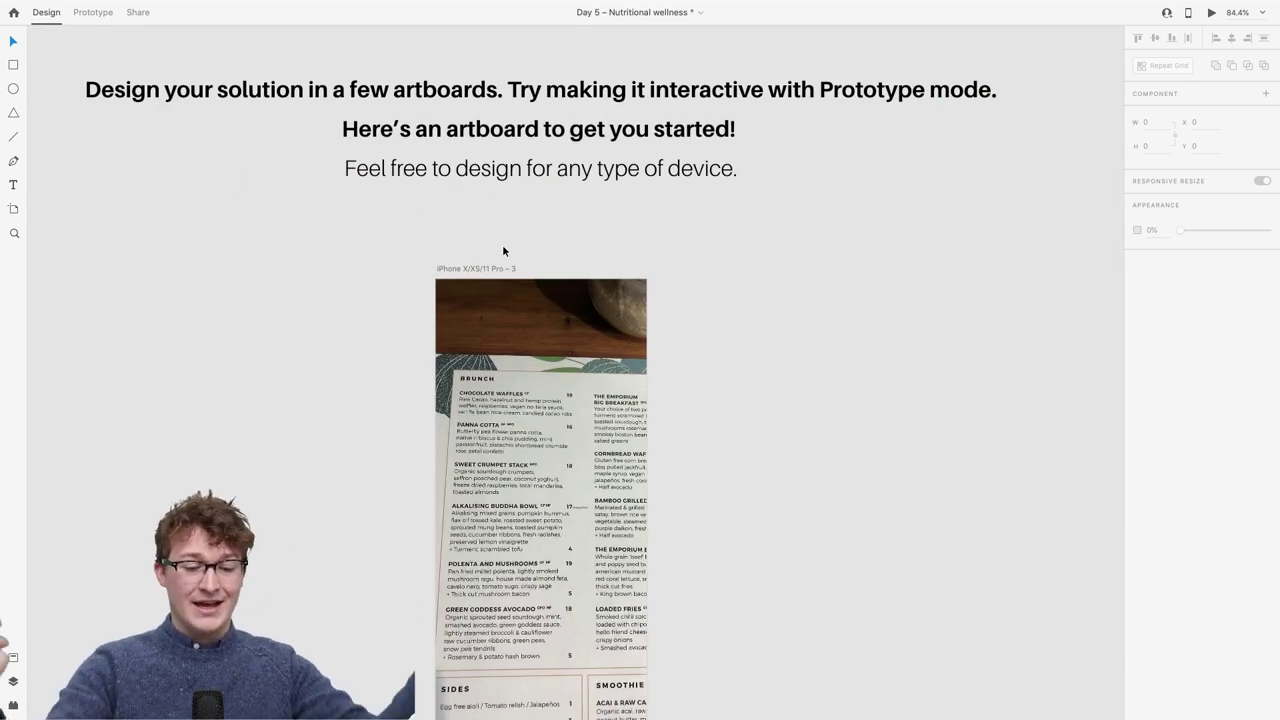
Inspect the iPhone artboard and how much of the menu photo extends beyond its edges.
left_click(481, 267)
scroll(481, 270, "down", 1)
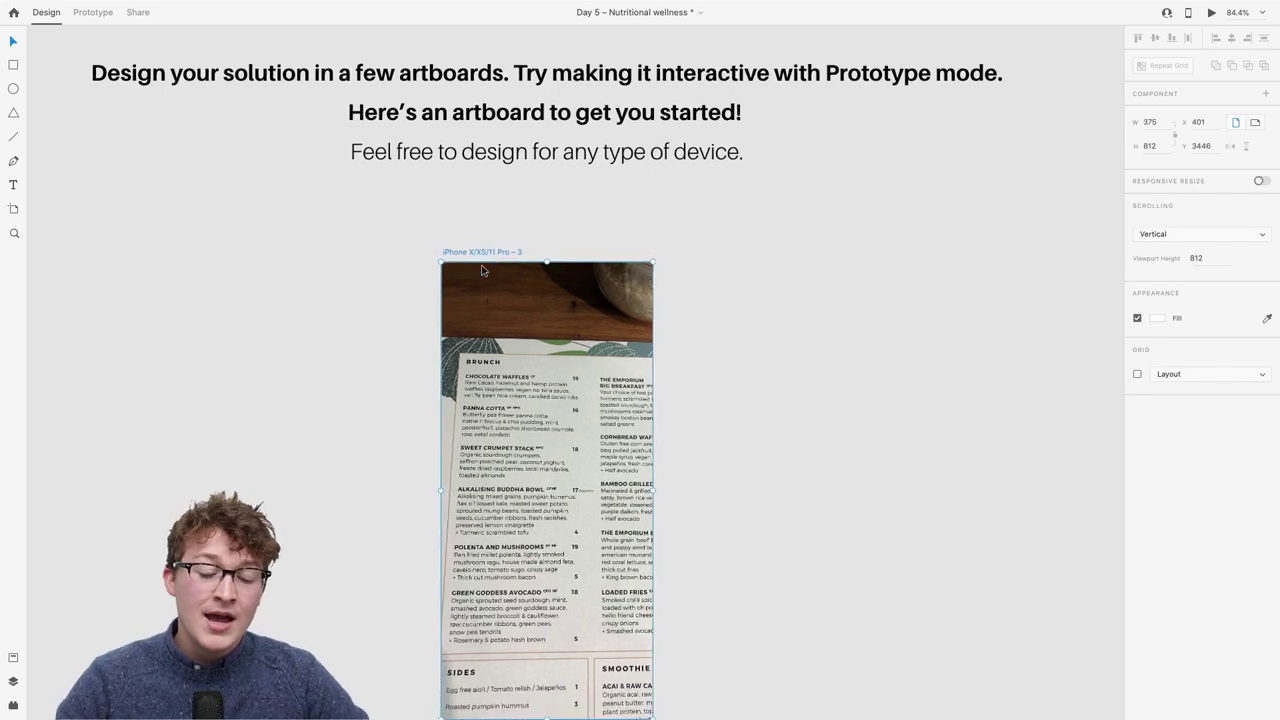
scroll(574, 327, "down", 2)
scroll(574, 327, "up", 2)
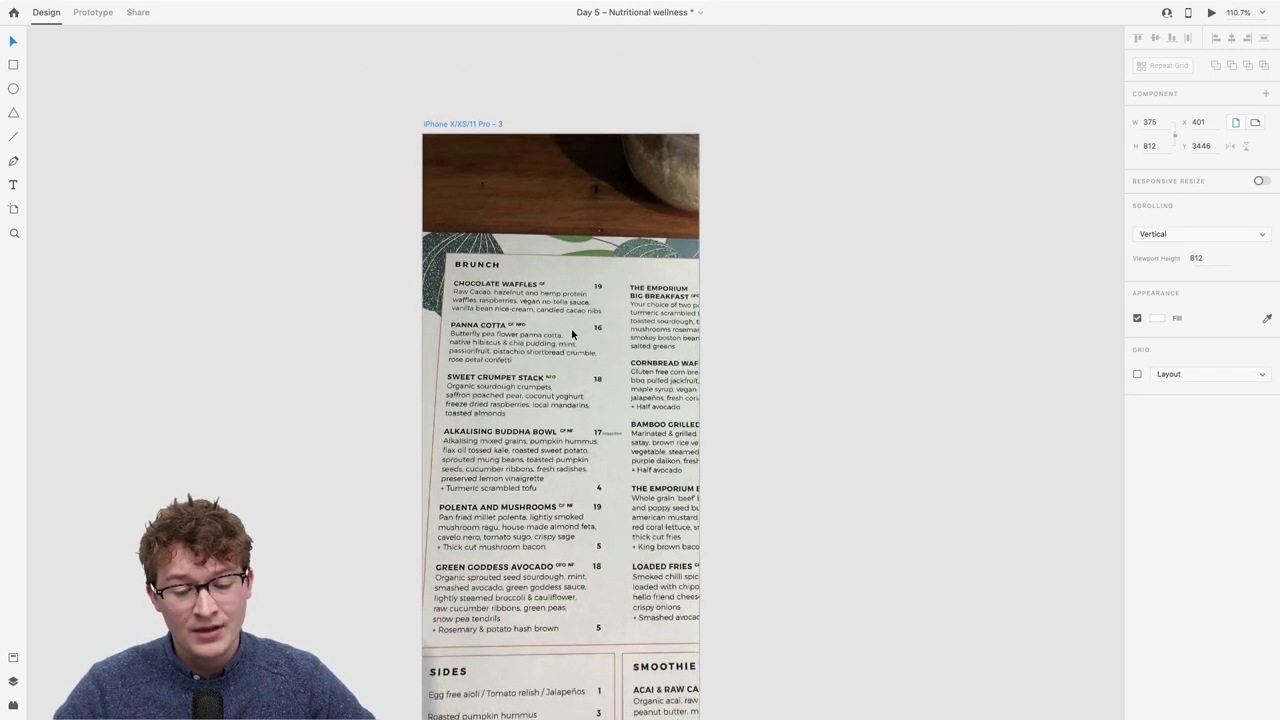
left_click(572, 330)
scroll(573, 334, "down", 2)
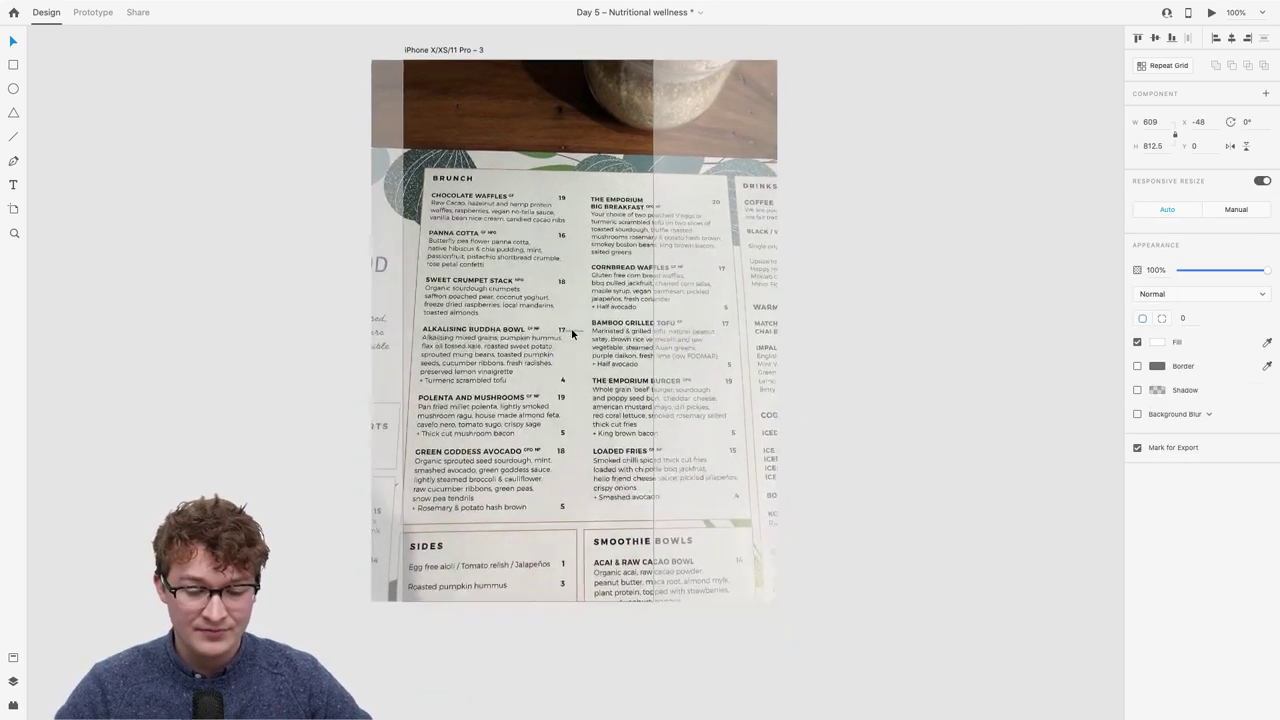
scroll(571, 334, "up", 3)
left_click(815, 289)
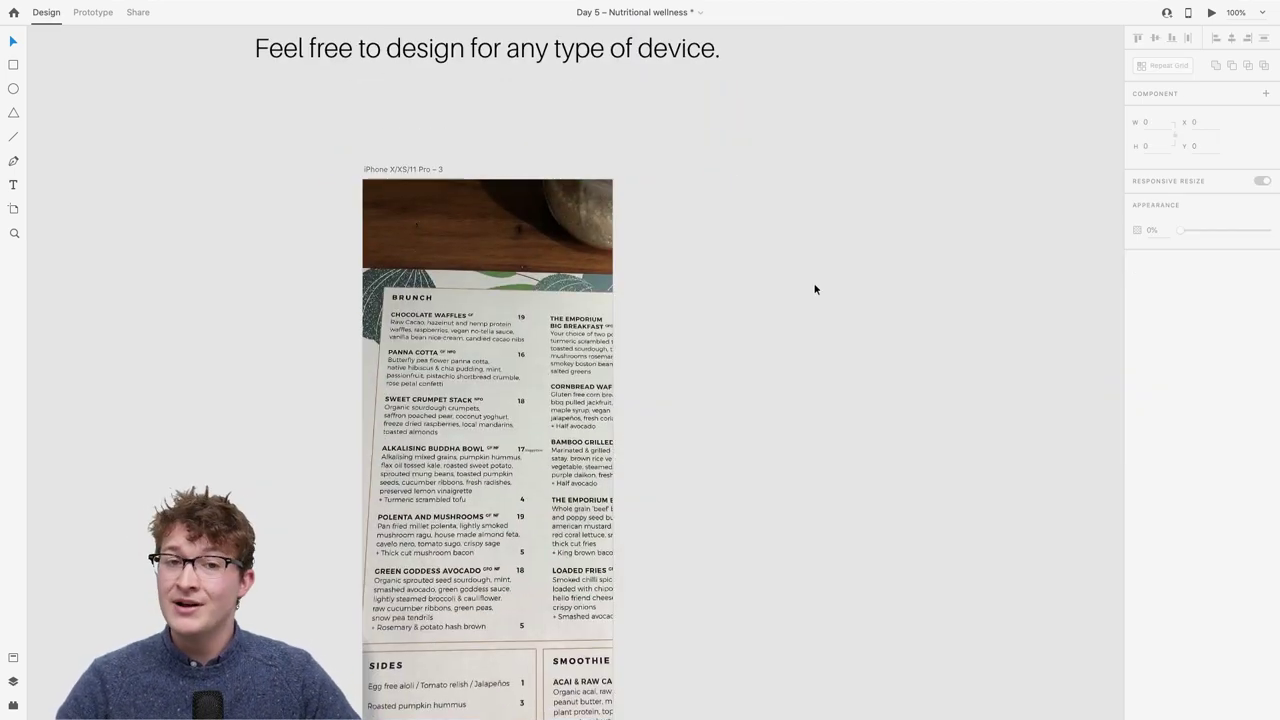
Reposition the menu photo on the artboard to X -21, Y -8 so the whole brunch column lies within the frame.
left_click_drag(449, 364, 485, 359)
scroll(485, 359, "up", 5)
scroll(485, 364, "up", 3)
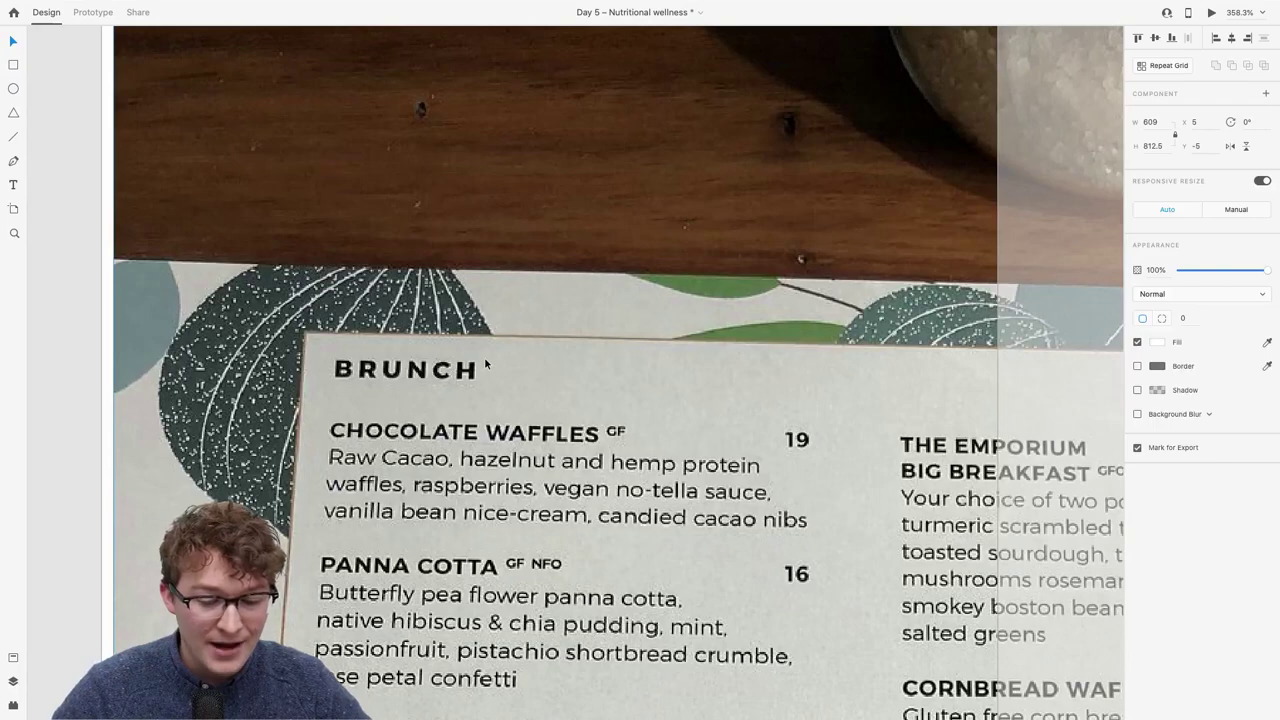
scroll(485, 363, "down", 3)
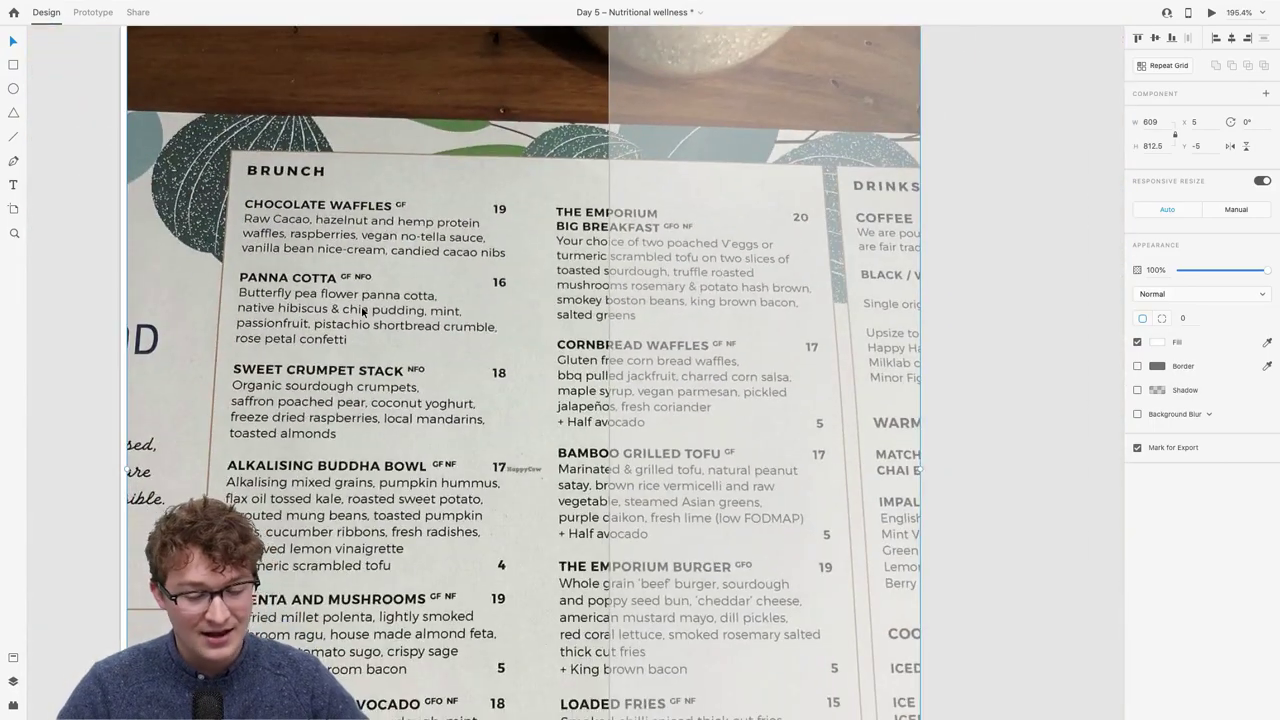
scroll(355, 313, "down", 3)
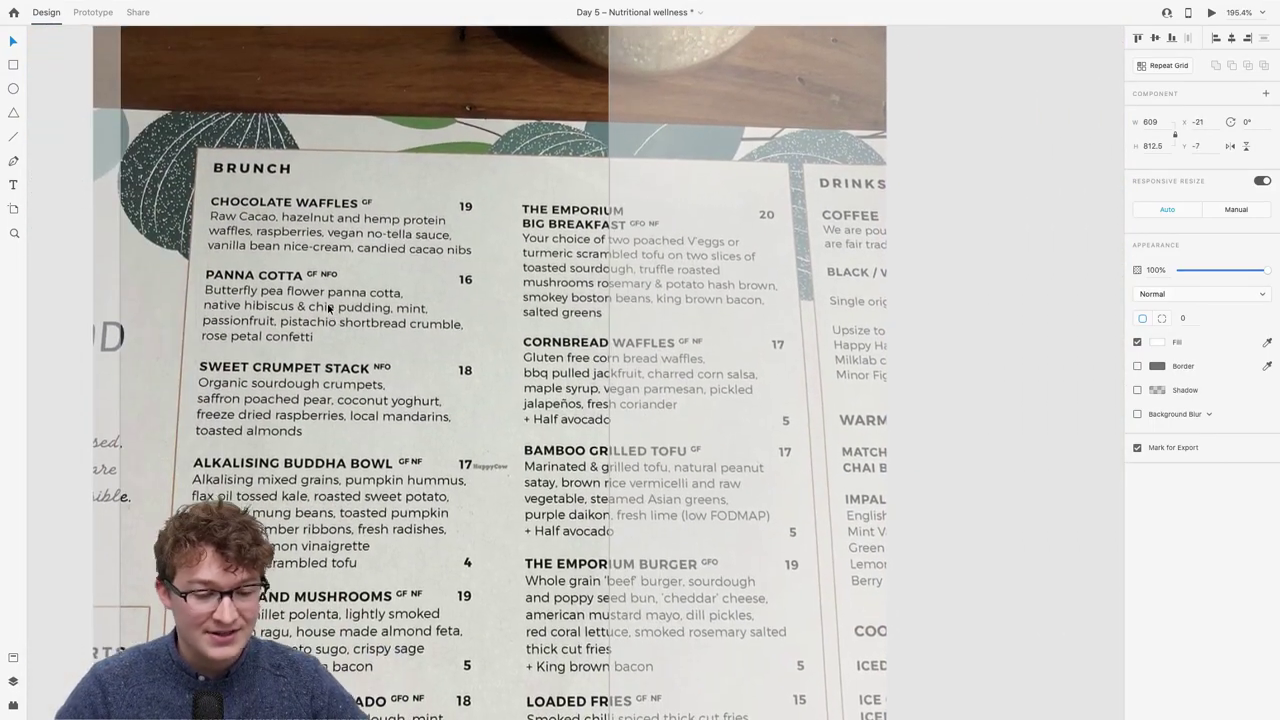
scroll(210, 327, "up", 5)
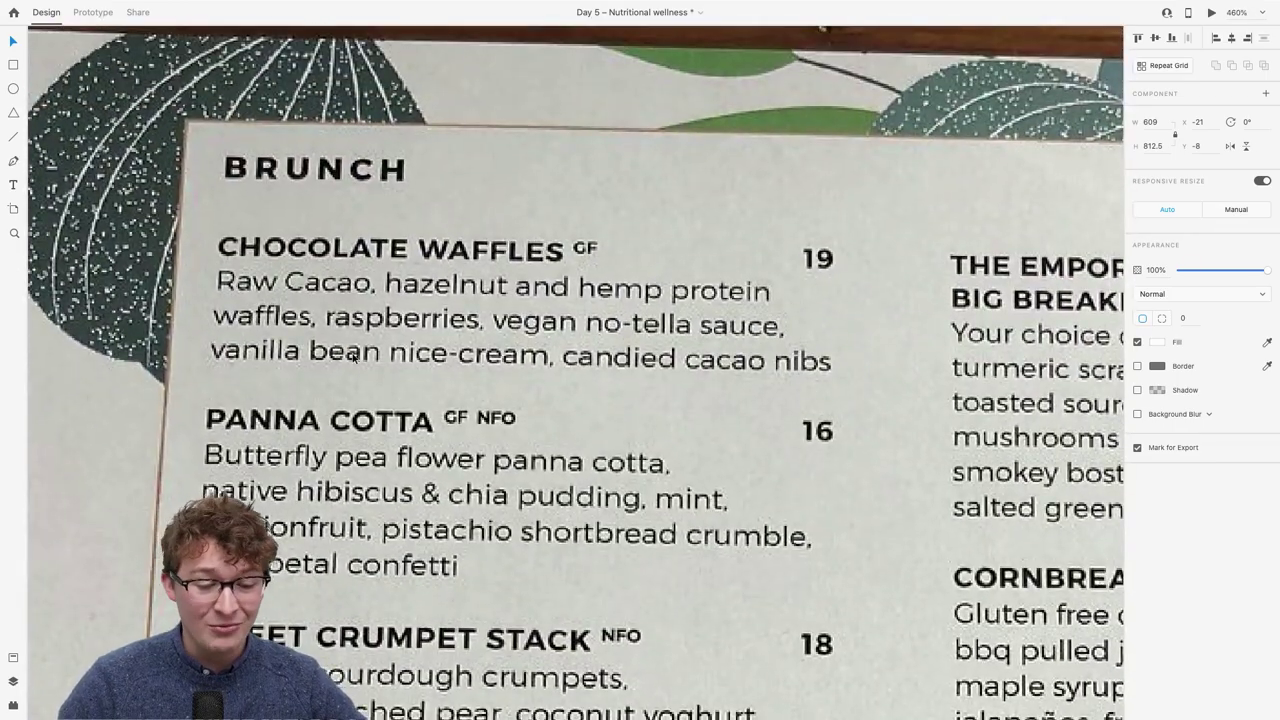
scroll(353, 357, "down", 5)
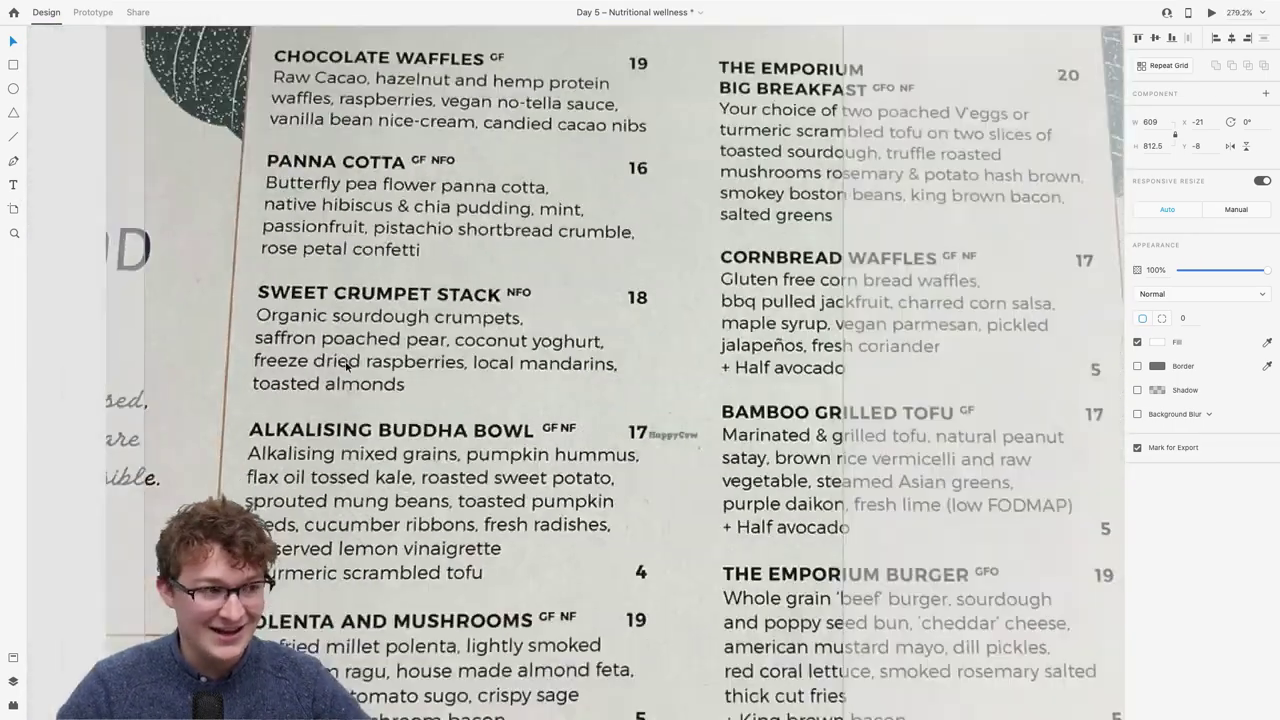
scroll(346, 366, "down", 5)
left_click(671, 314)
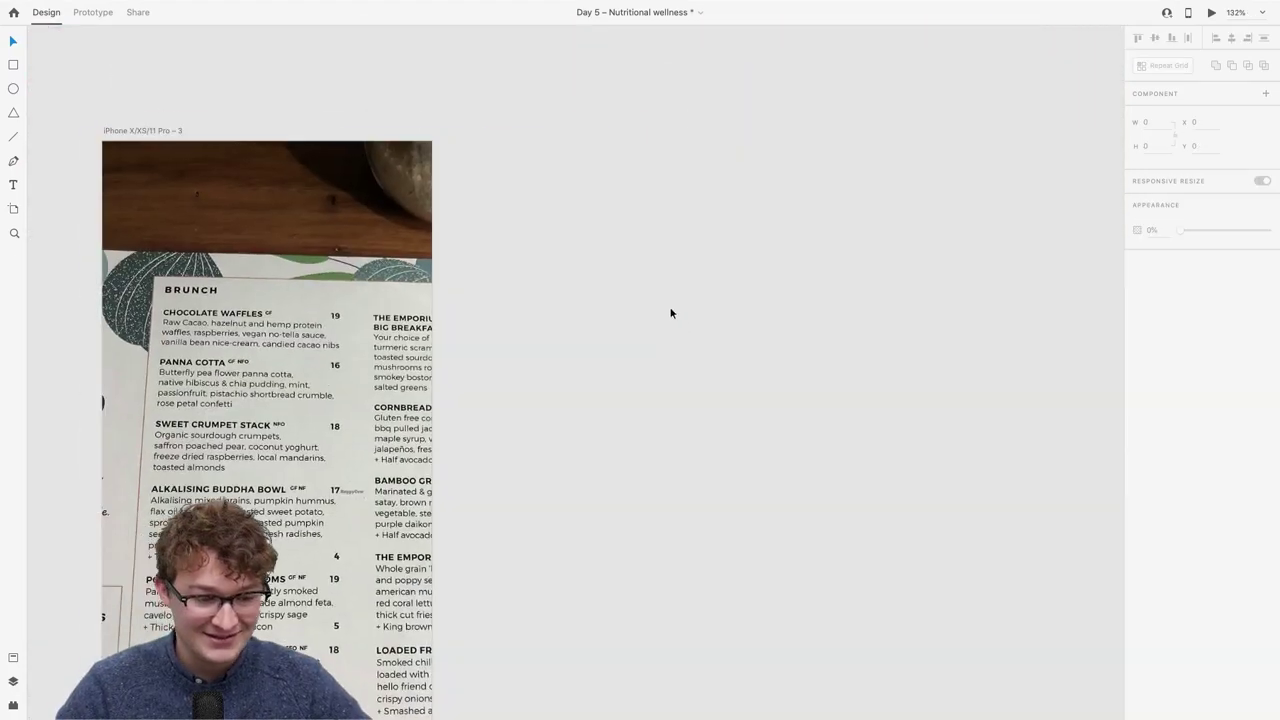
Nudge the menu photo slightly further right inside the iPhone artboard.
double_click(218, 305)
left_click(533, 100)
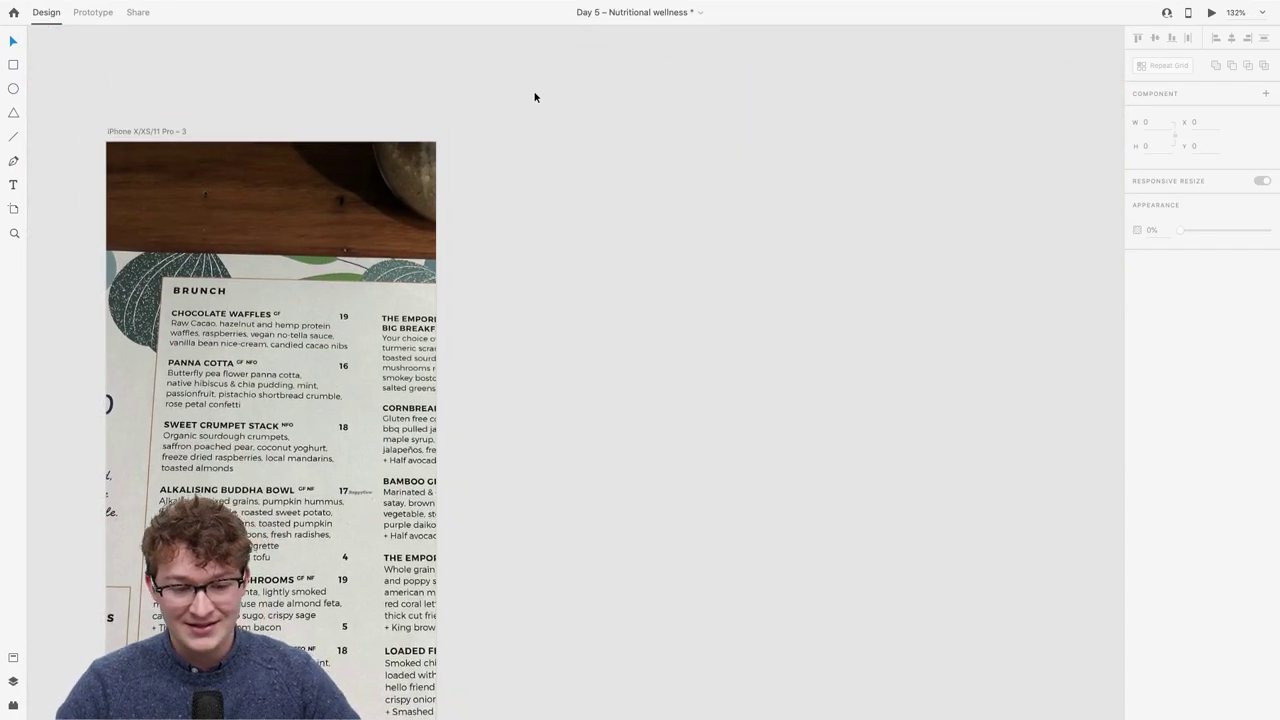
scroll(534, 97, "left", 3)
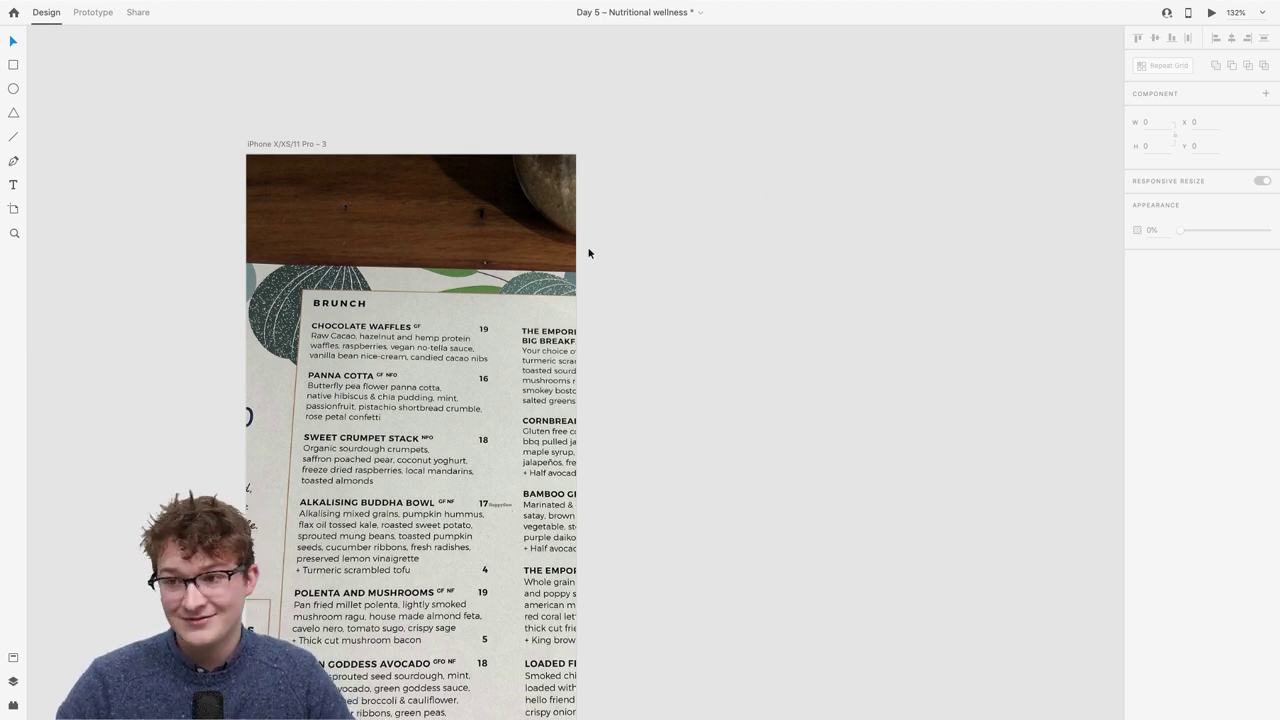
scroll(700, 230, "left", 2)
scroll(700, 230, "down", 1)
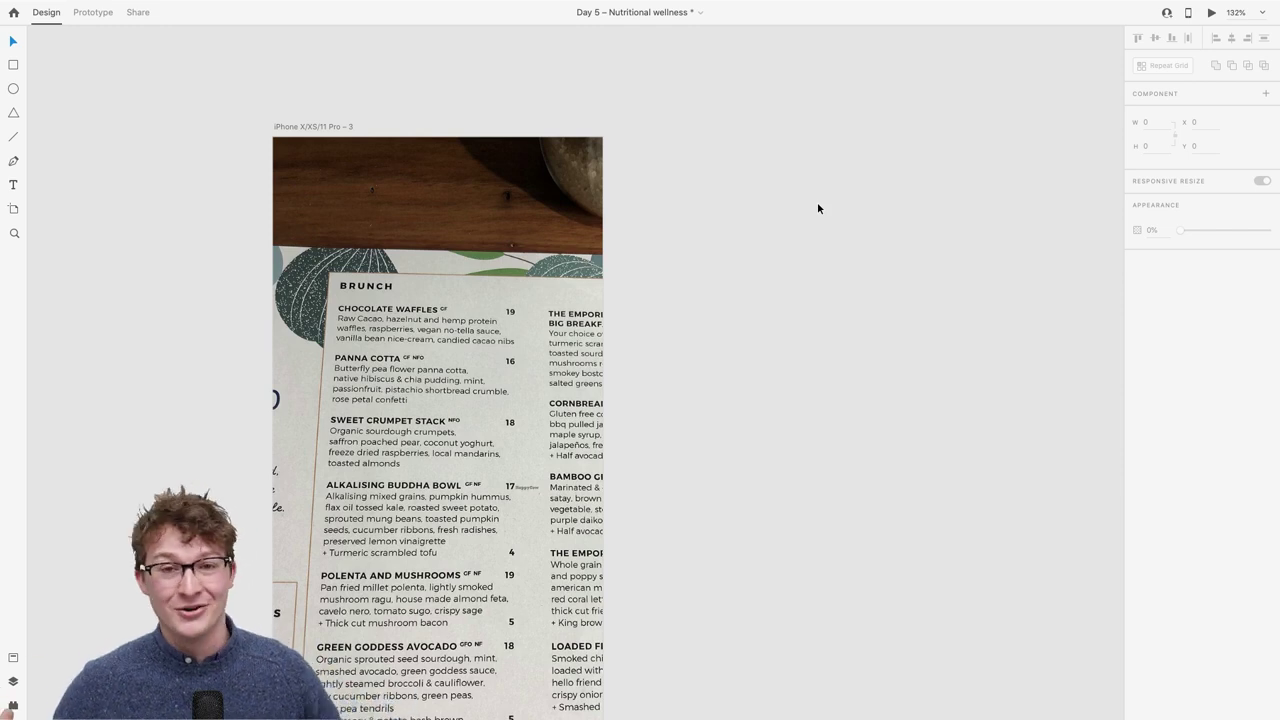
Enlarge the menu photo on the iPhone artboard proportionally to 615 by 820.5, keeping its upper-left corner in place.
double_click(473, 250)
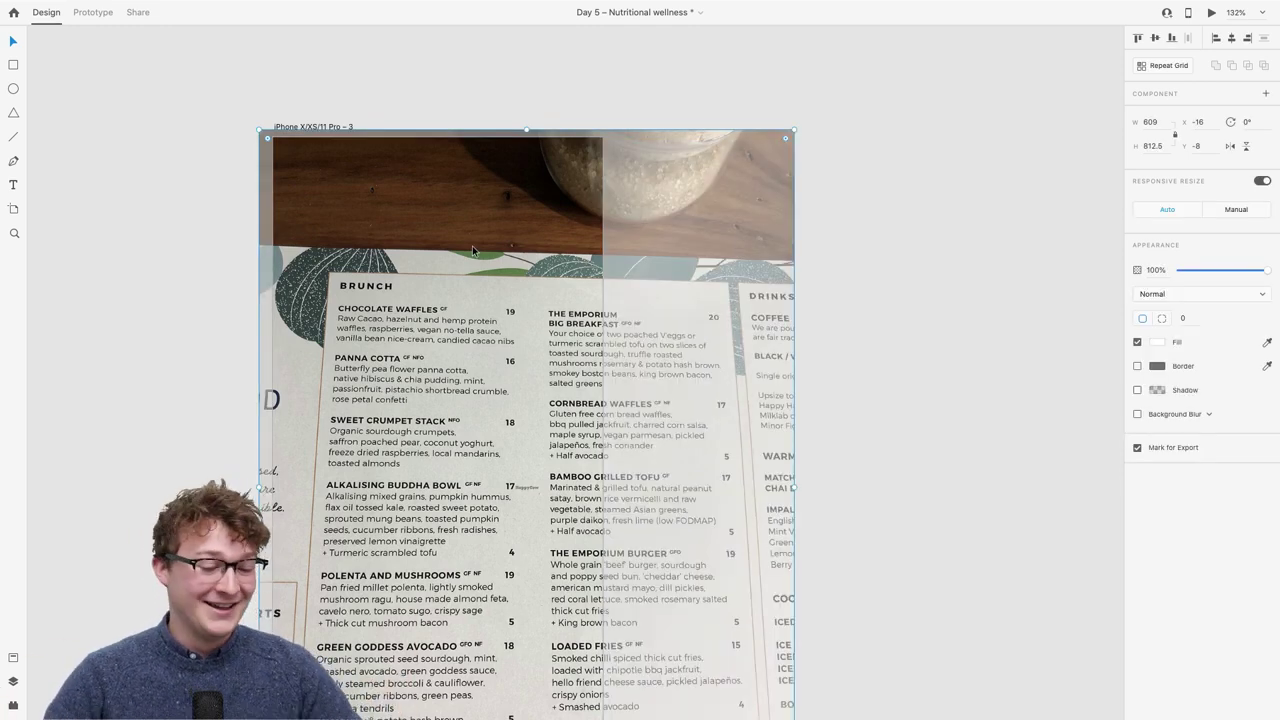
left_click(844, 297)
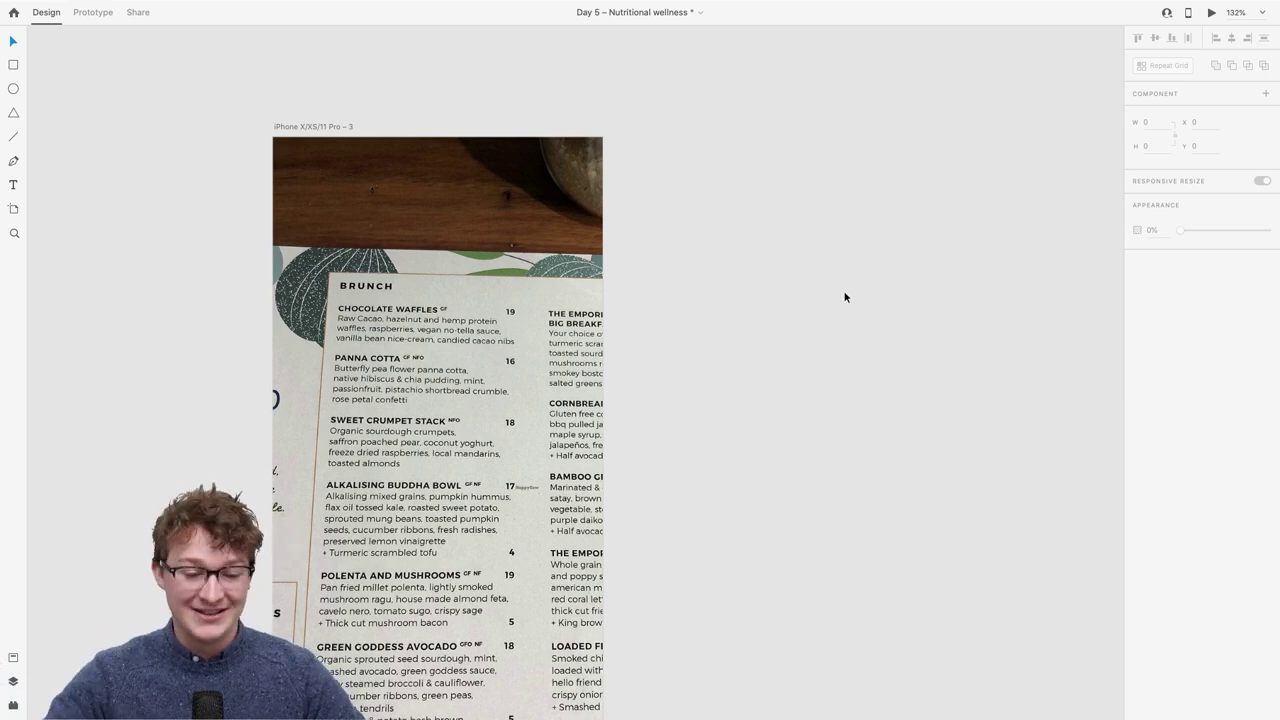
double_click(449, 306)
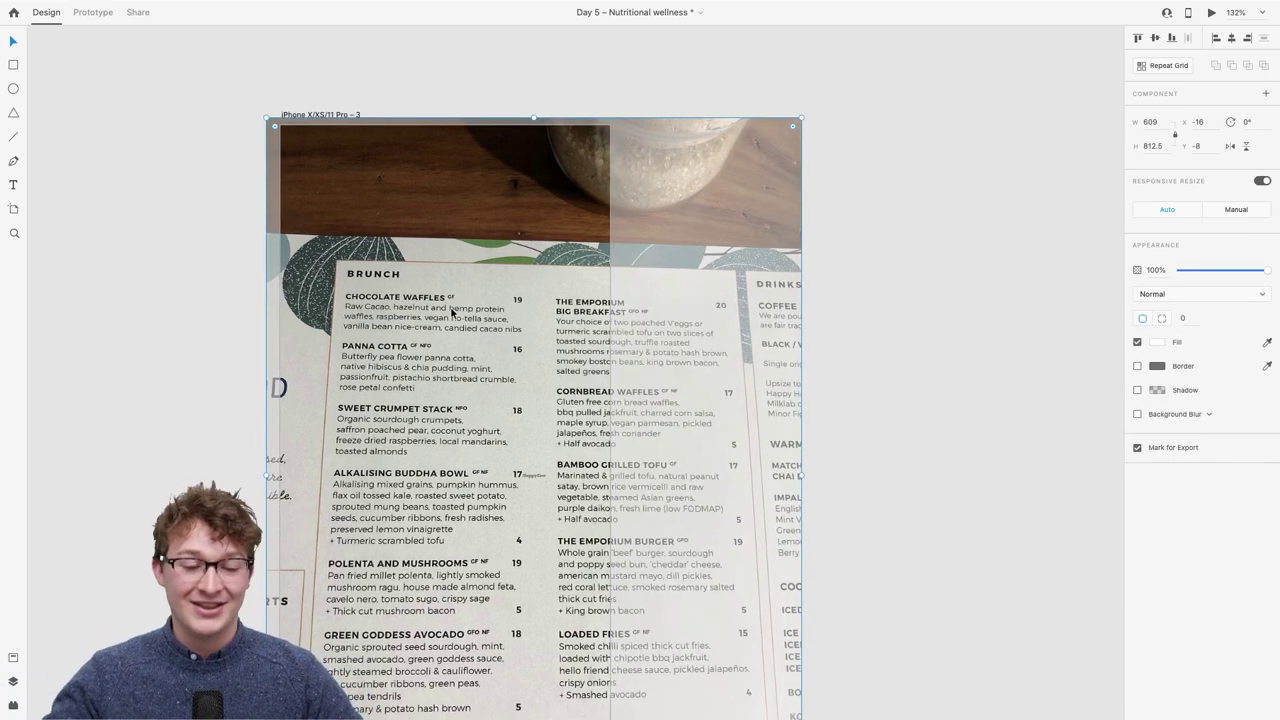
left_click(843, 343)
double_click(395, 272)
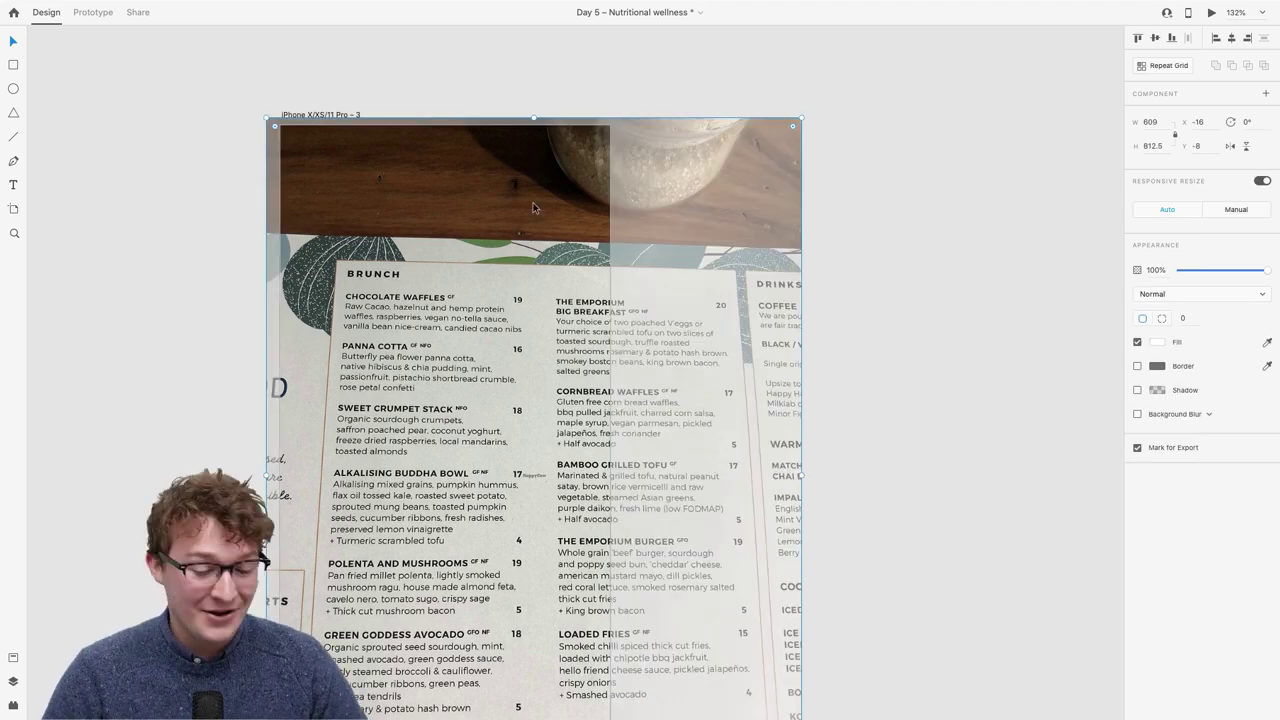
scroll(533, 207, "down", 3)
scroll(528, 288, "down", 5)
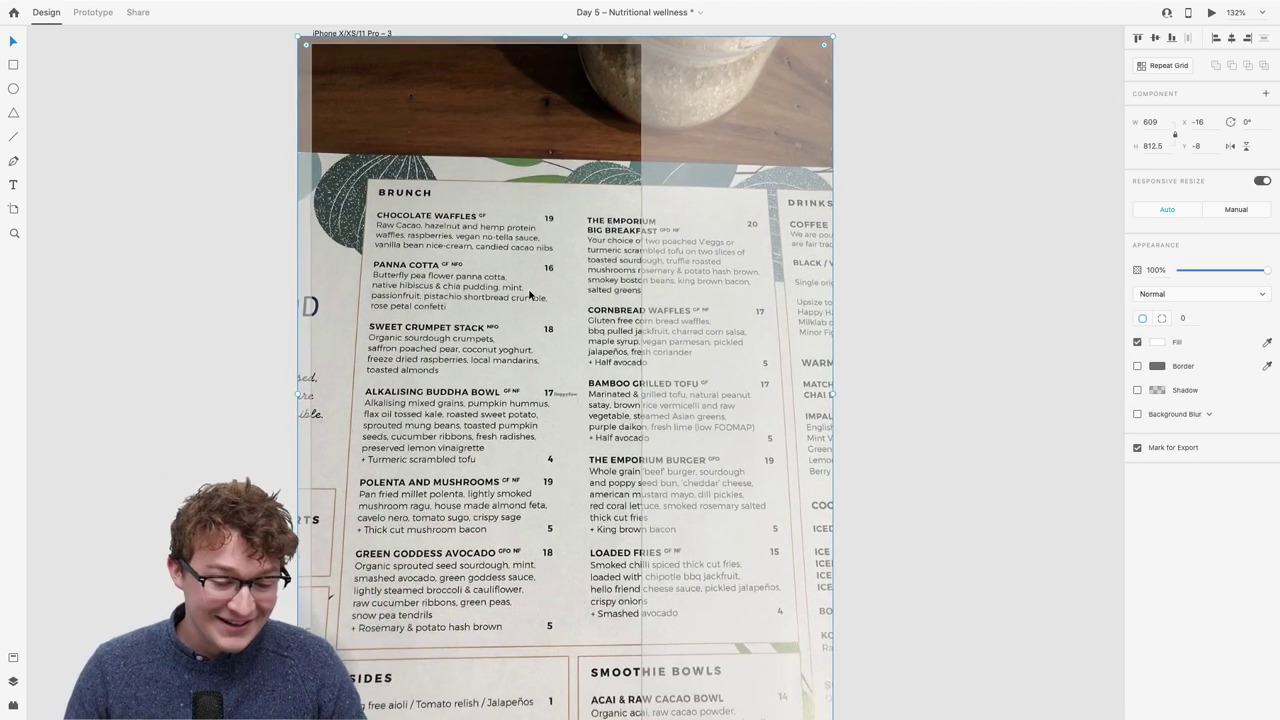
left_click(914, 392)
double_click(634, 479)
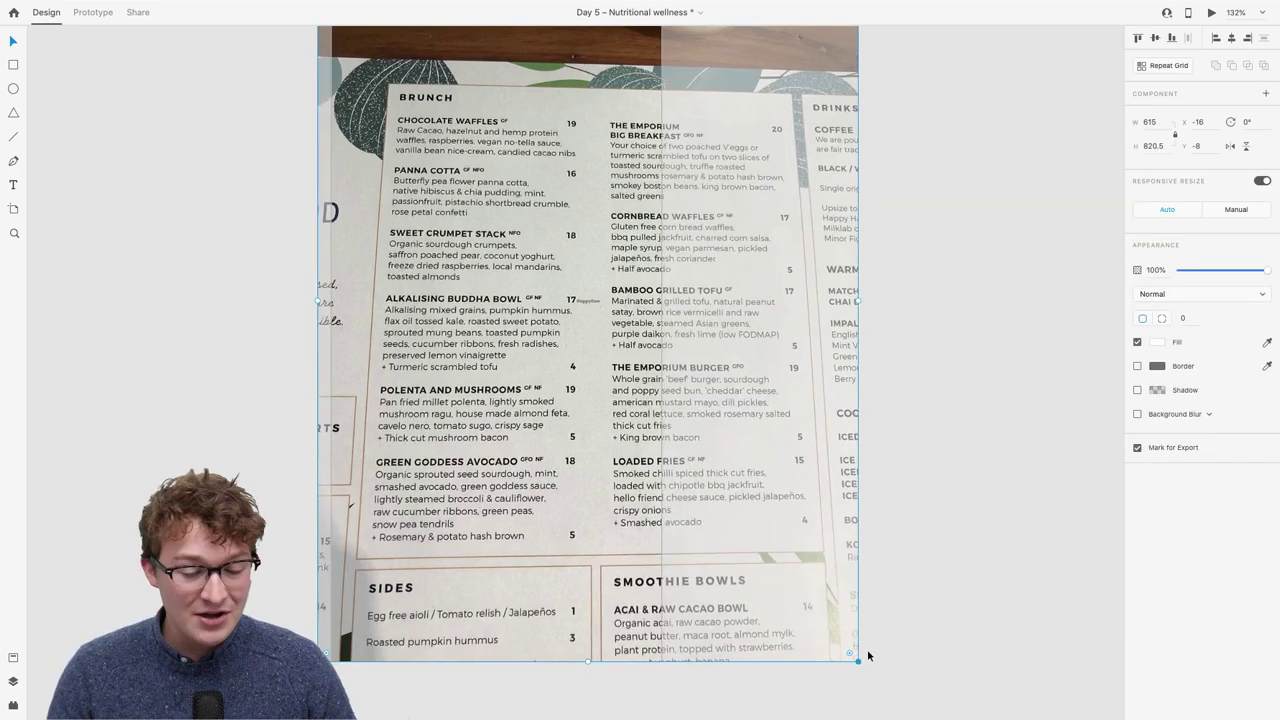
left_click(953, 574)
scroll(528, 243, "up", 4)
double_click(528, 243)
scroll(528, 243, "up", 1)
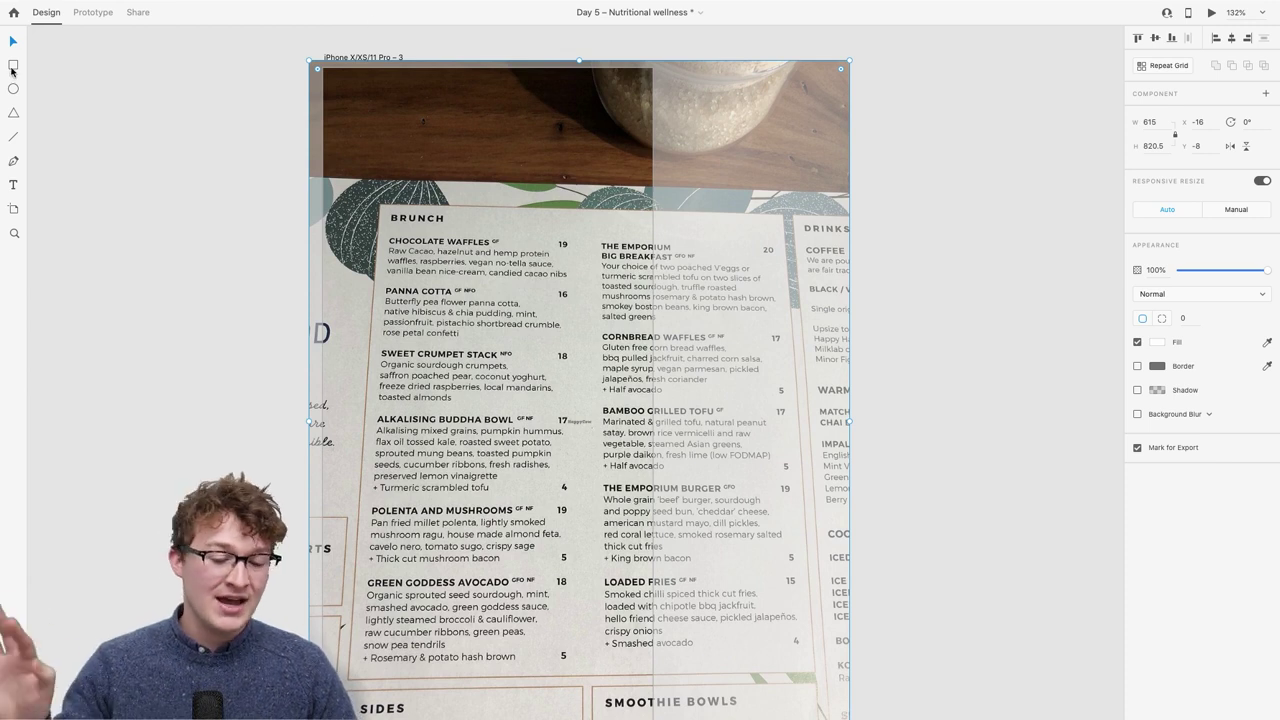
left_click(226, 129)
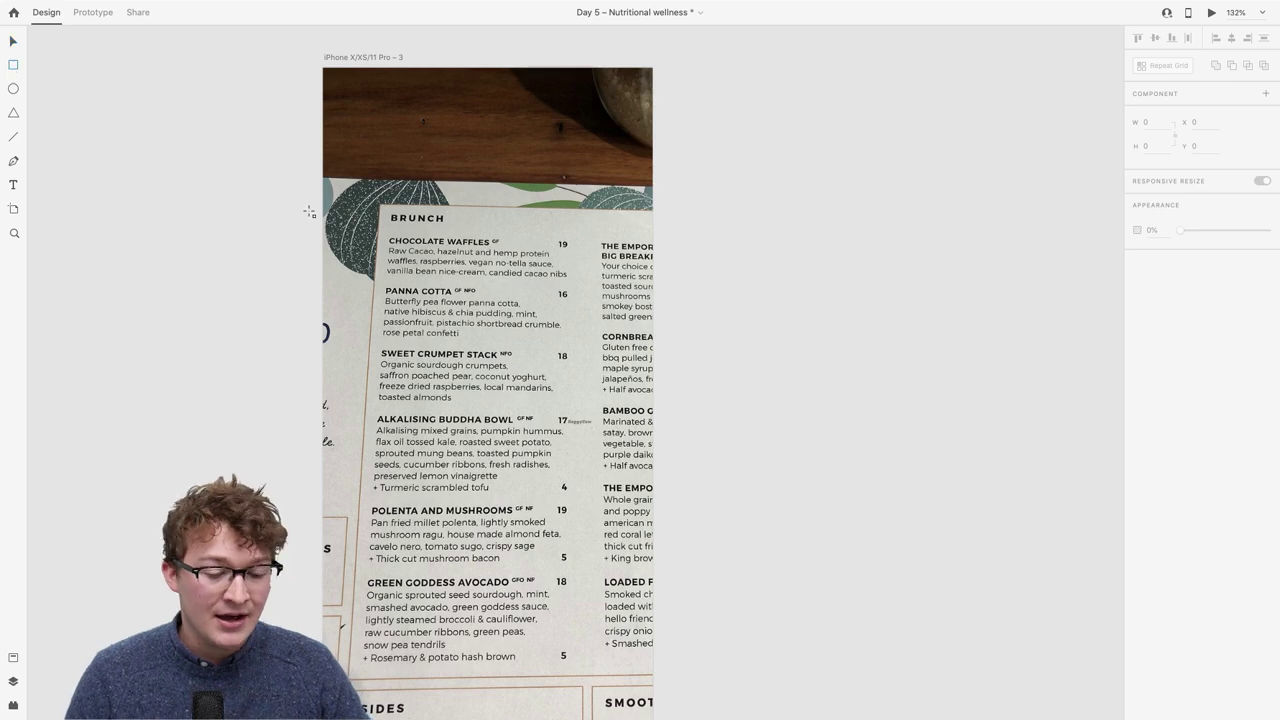
key("v")
scroll(460, 248, "right", 2)
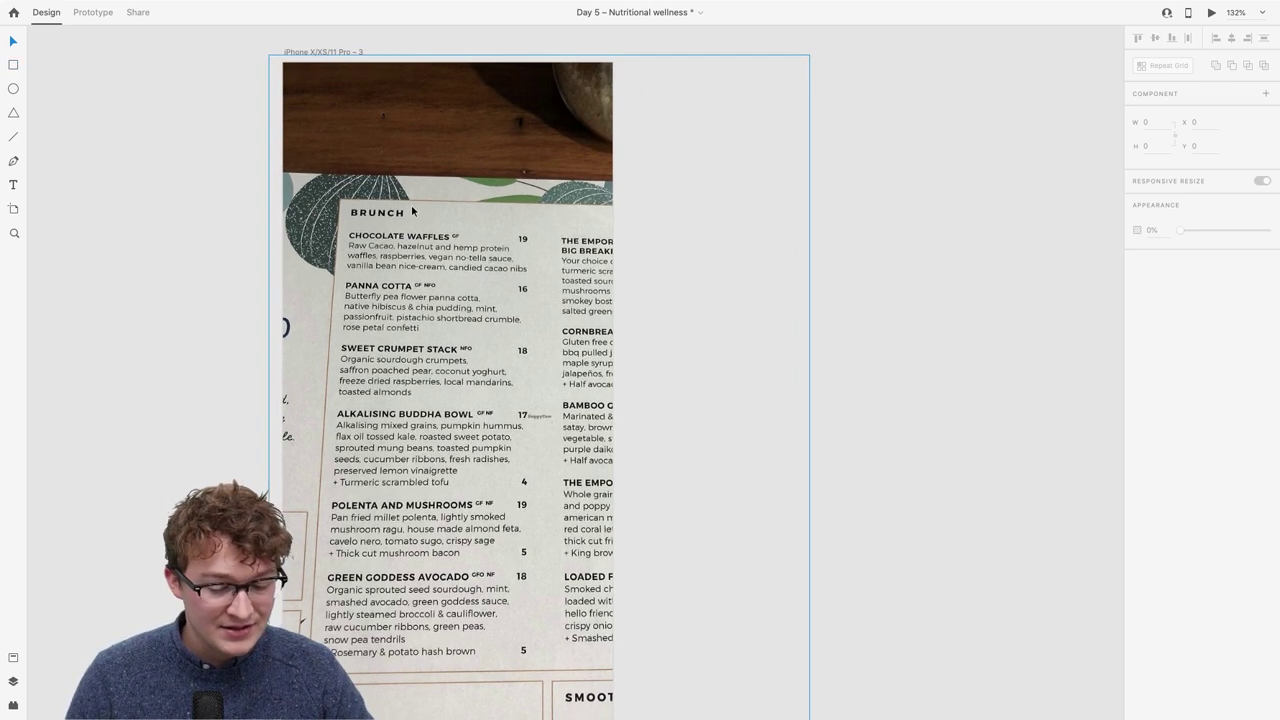
scroll(480, 150, "down", 2)
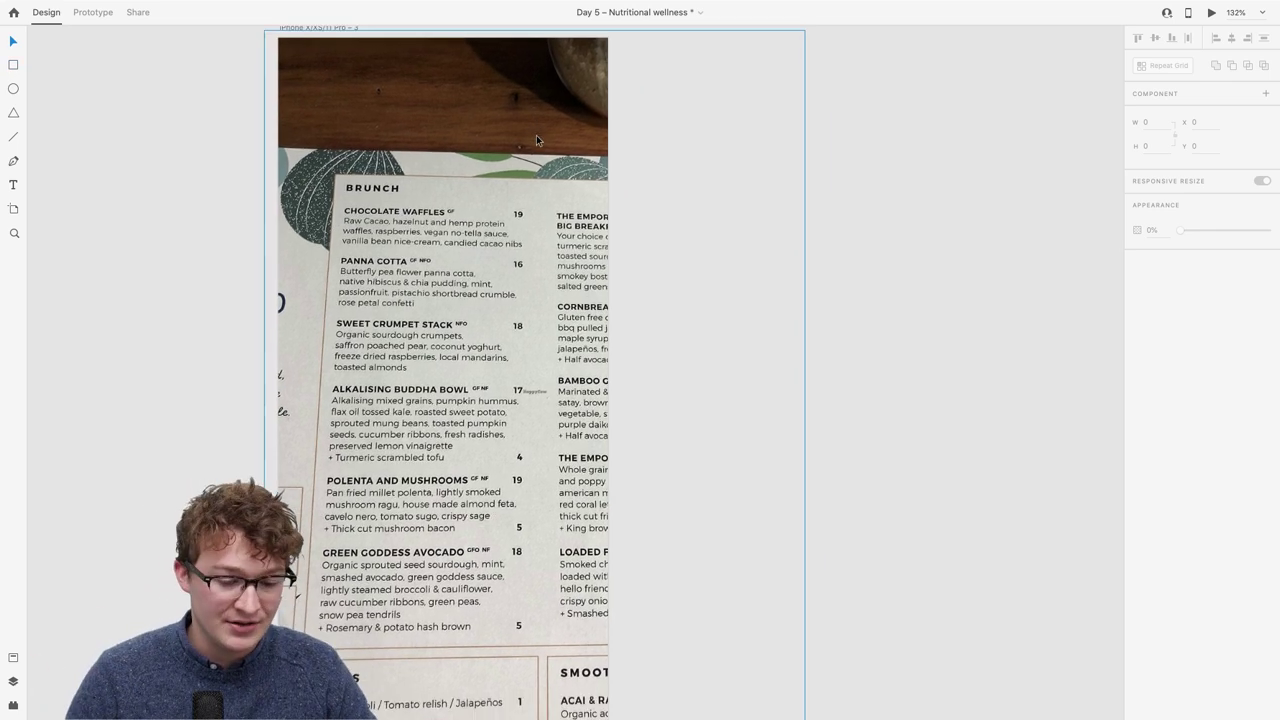
Duplicate the menu artboard to X -80 beside the original and delete the menu photo from the copy.
scroll(536, 135, "down", 5)
left_click(428, 109)
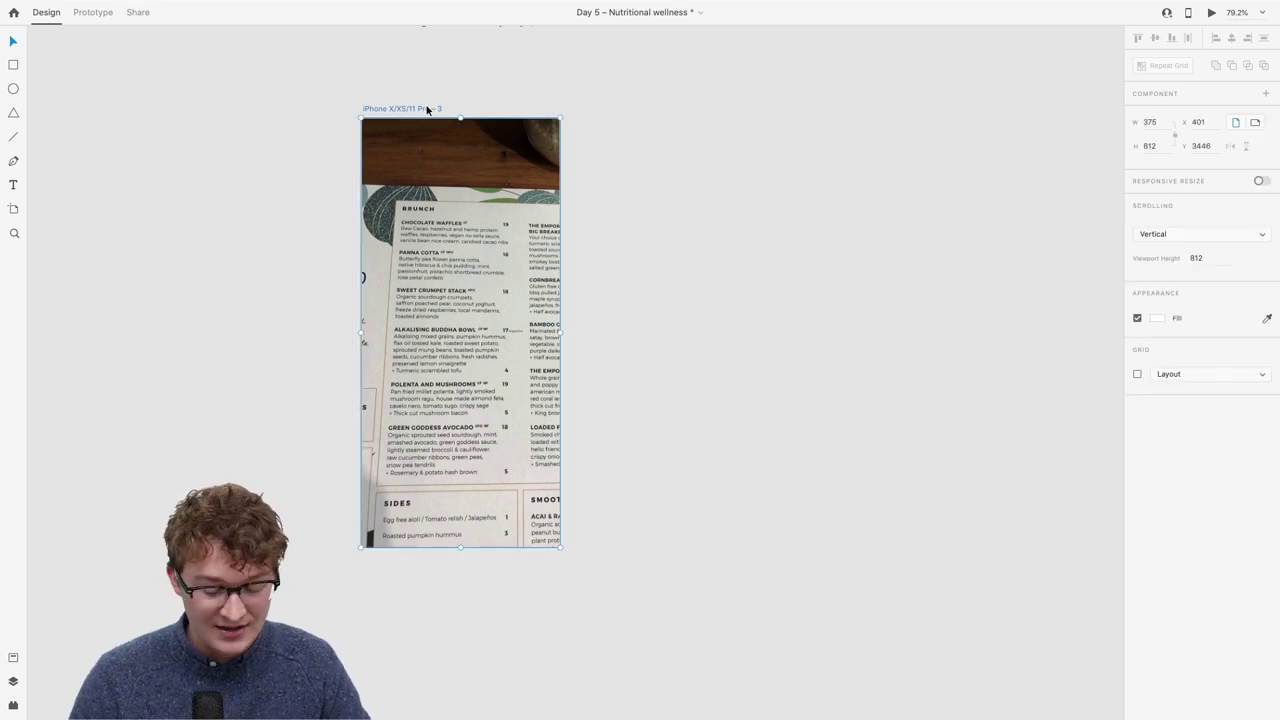
left_click_drag(428, 109, 174, 109)
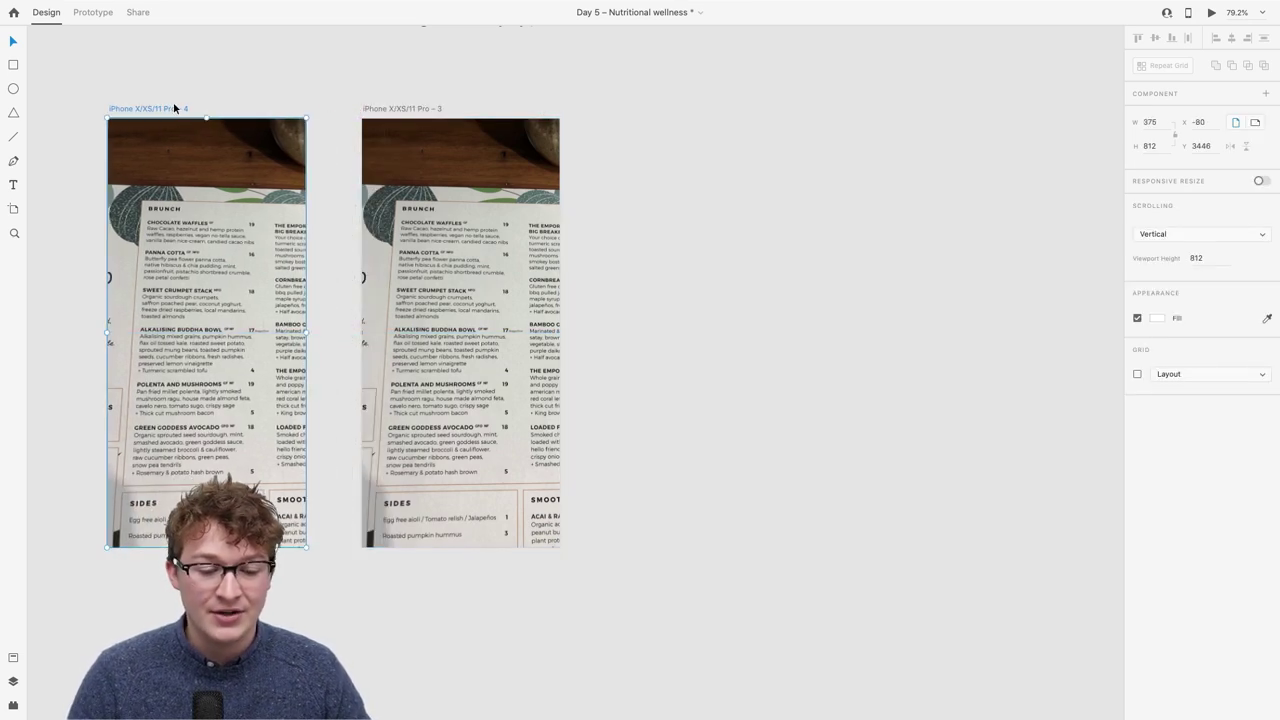
scroll(300, 250, "left", 3)
left_click(333, 269)
key("Delete")
scroll(308, 273, "up", 3)
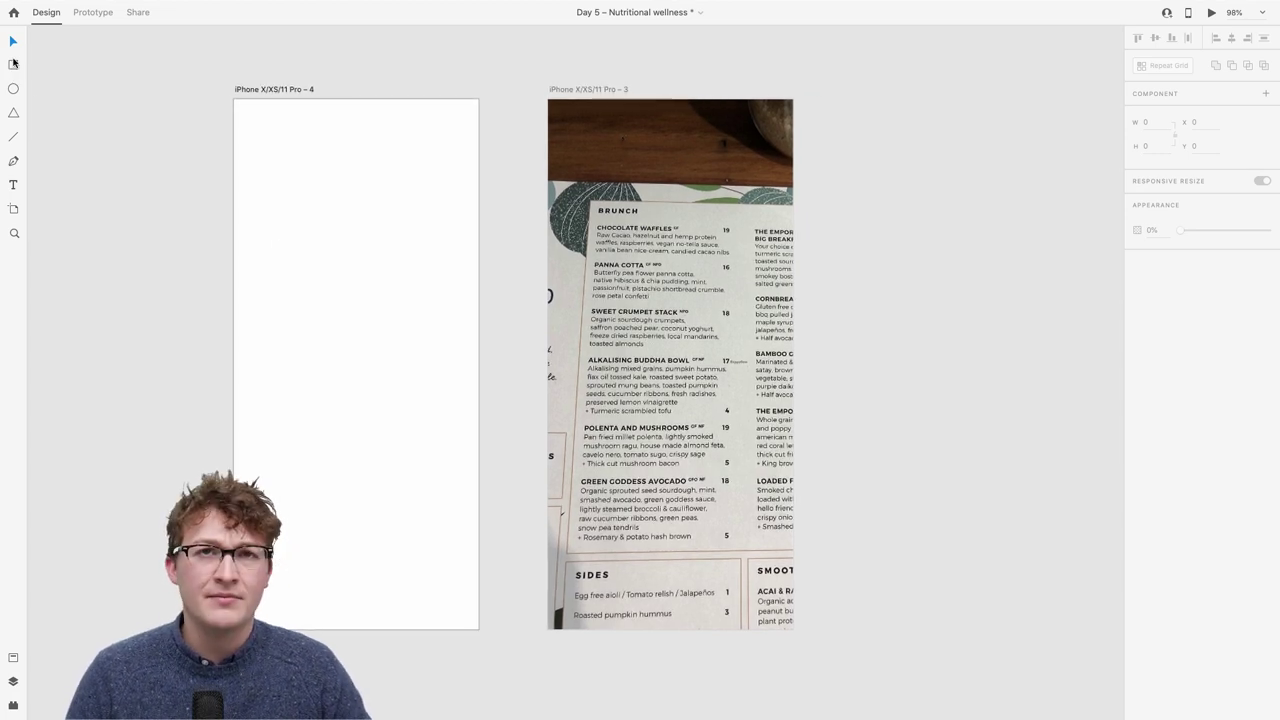
Change the blank iPhone artboard's fill to a bright lime green.
left_click(427, 373)
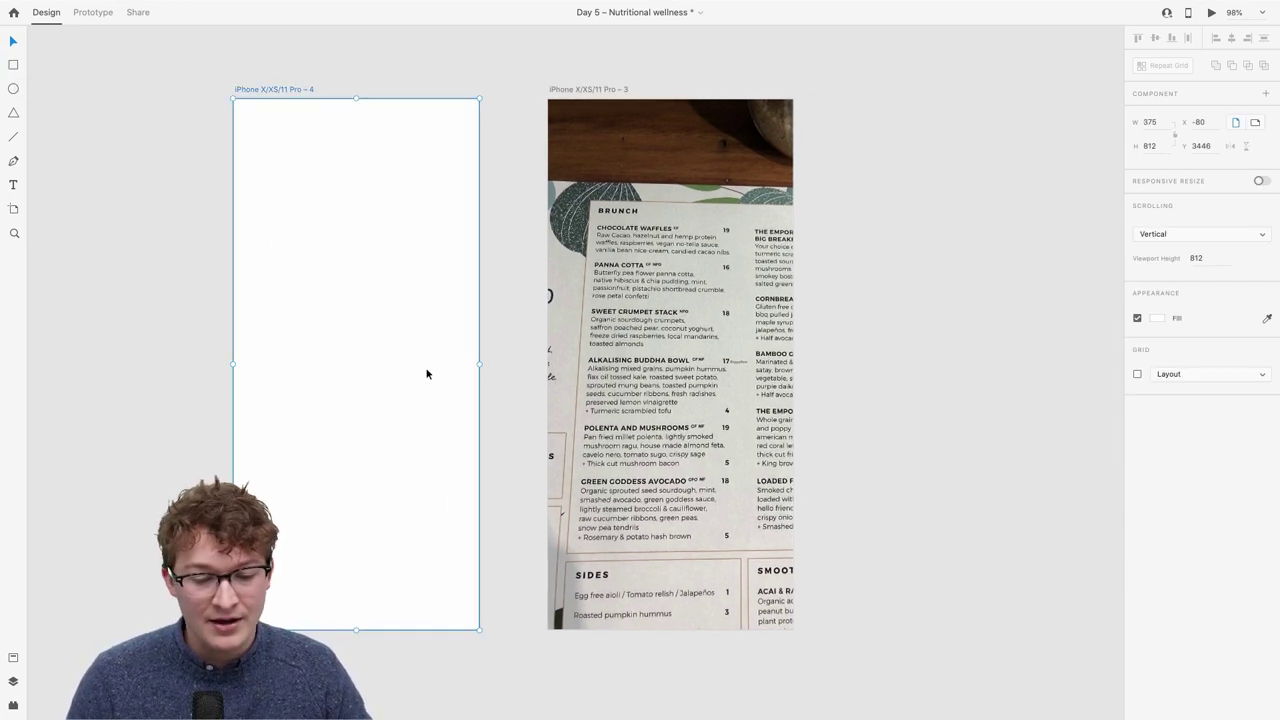
scroll(426, 373, "left", 3)
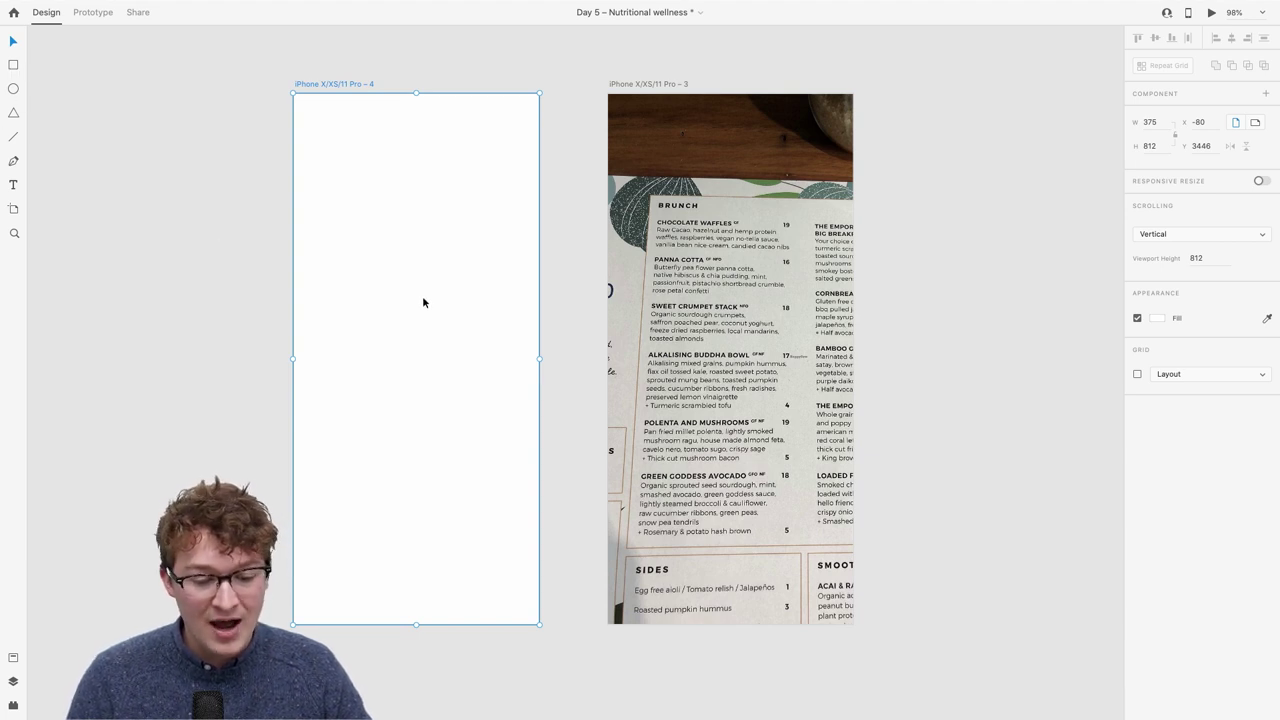
left_click(1158, 319)
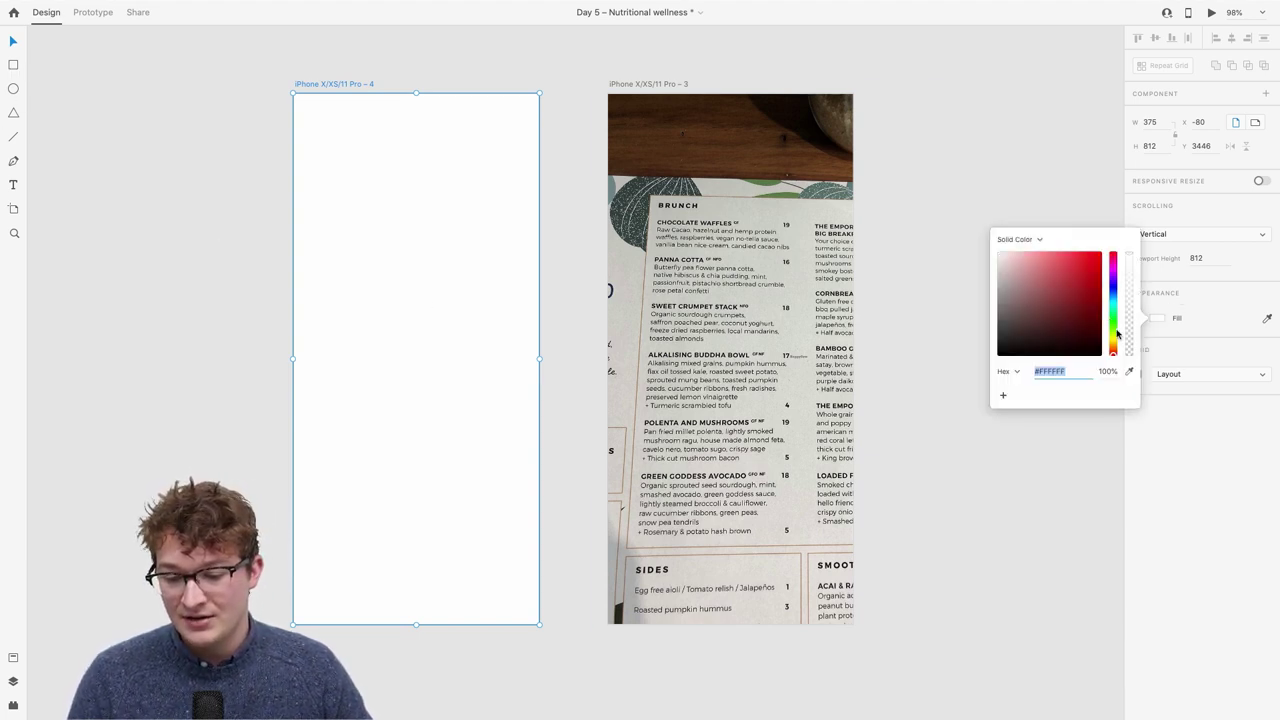
left_click(1114, 336)
left_click_drag(1094, 328, 1131, 277)
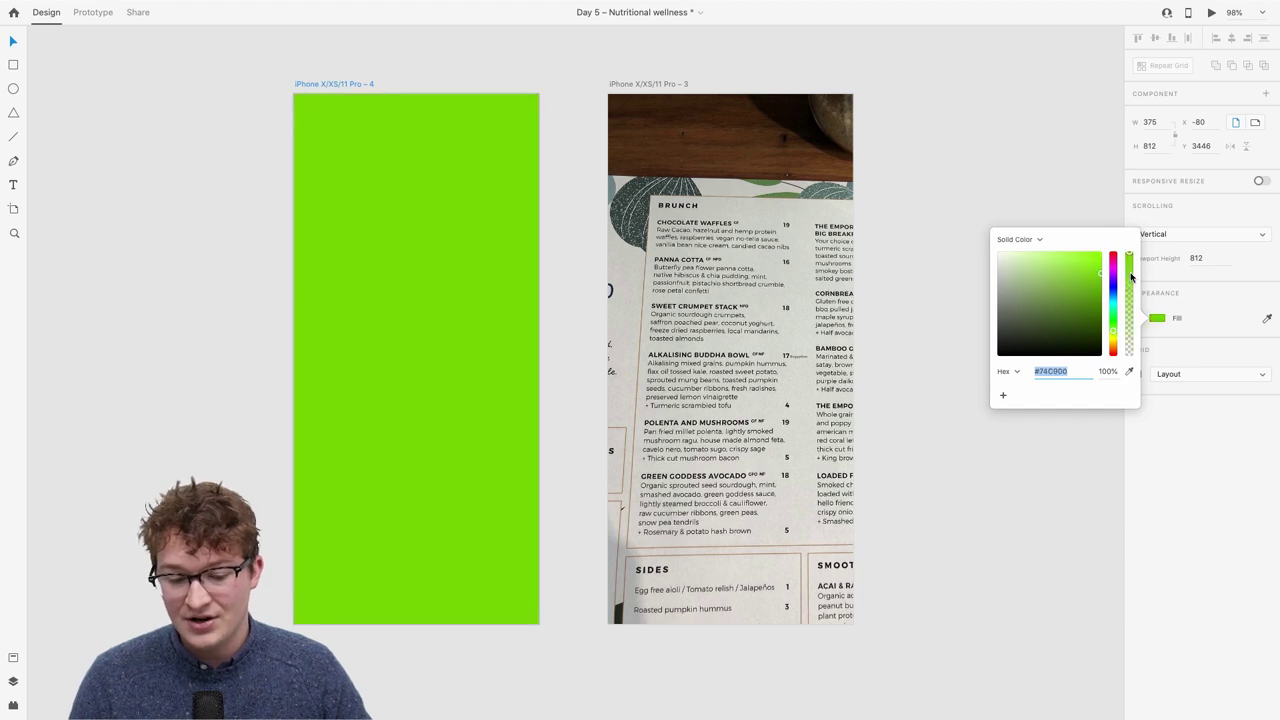
left_click_drag(1114, 338, 1117, 335)
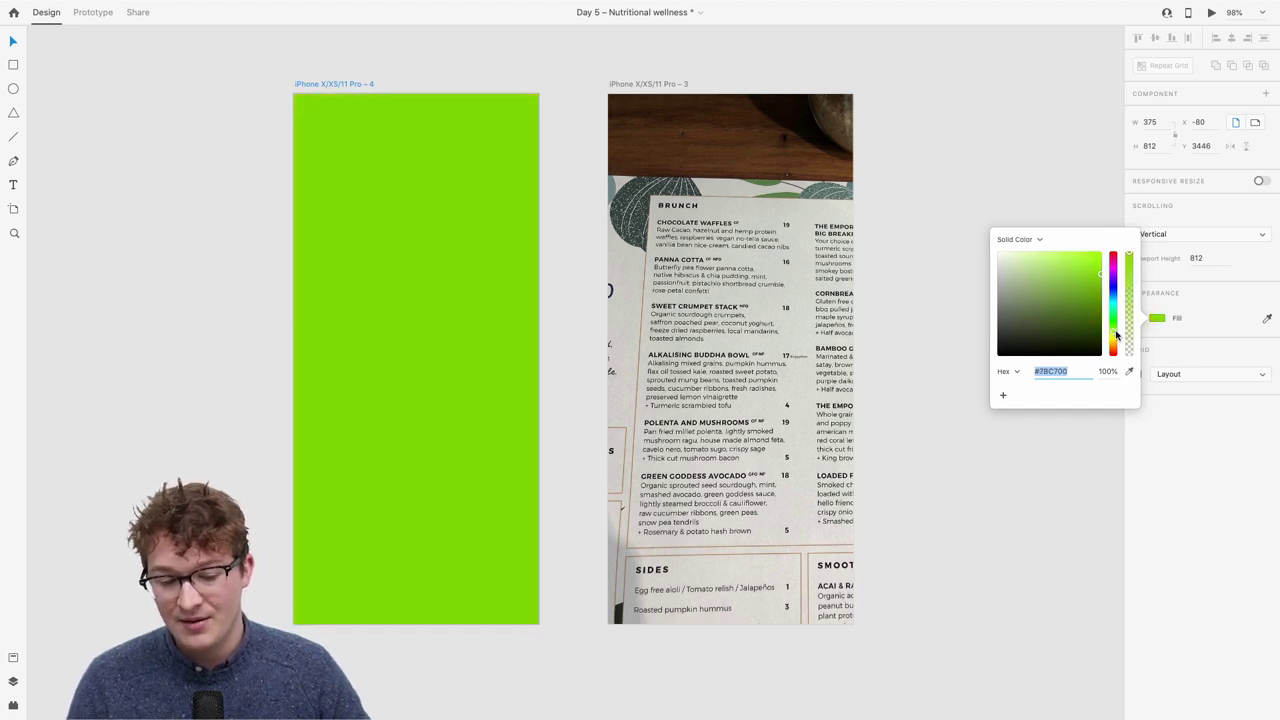
left_click(988, 423)
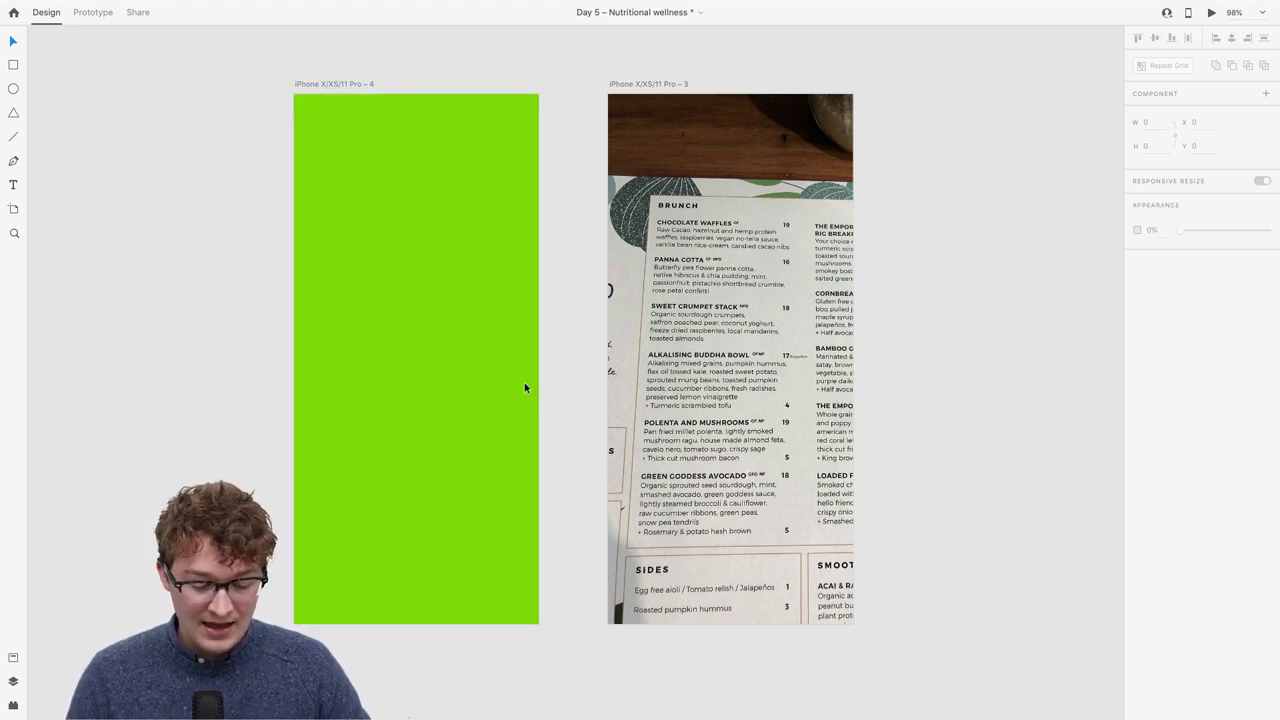
Add the title text "SocialMenu" at the center of the green artboard.
key("t")
scroll(433, 340, "up", 3)
scroll(433, 336, "down", 3)
scroll(433, 336, "up", 3)
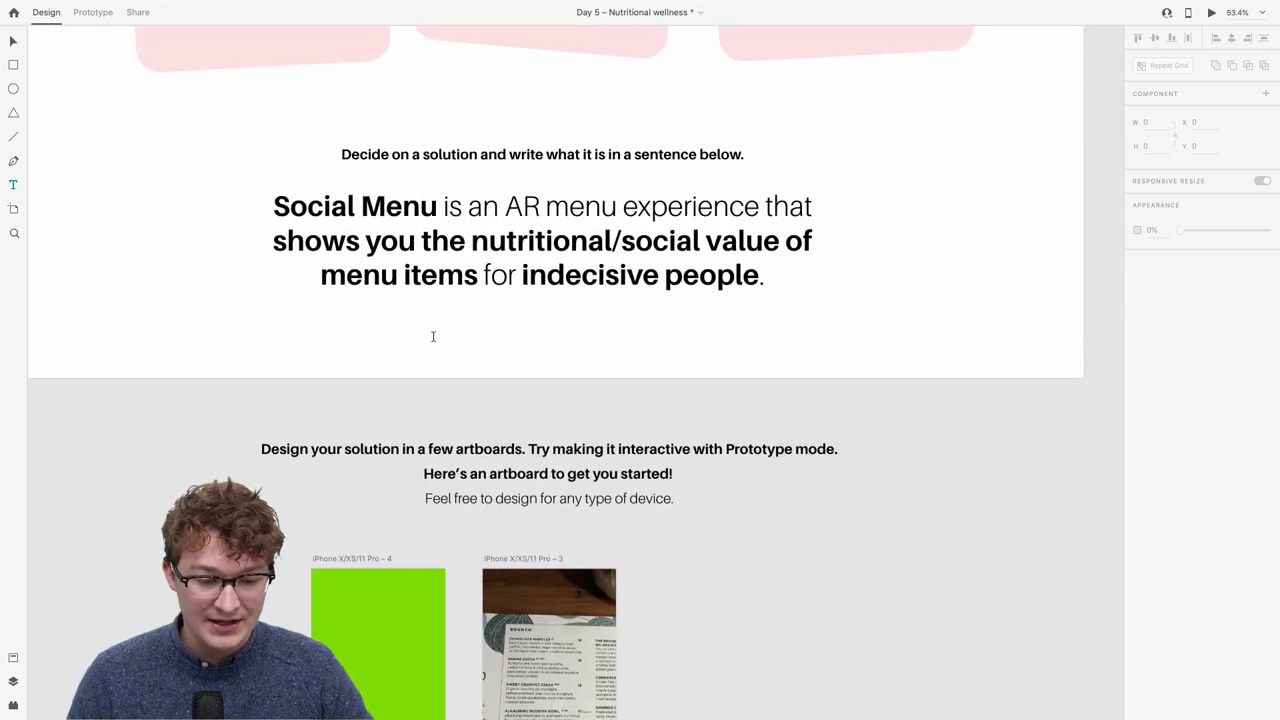
scroll(433, 336, "down", 6)
scroll(433, 336, "up", 4)
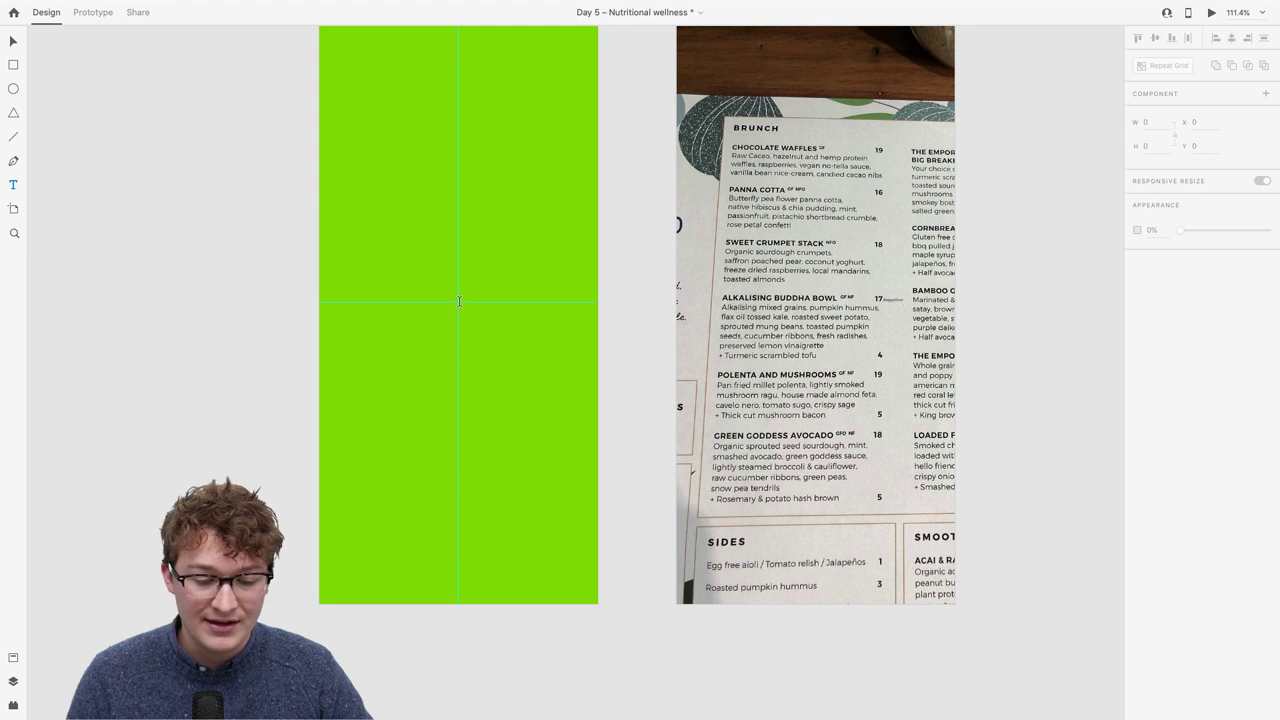
left_click(459, 301)
type("Social")
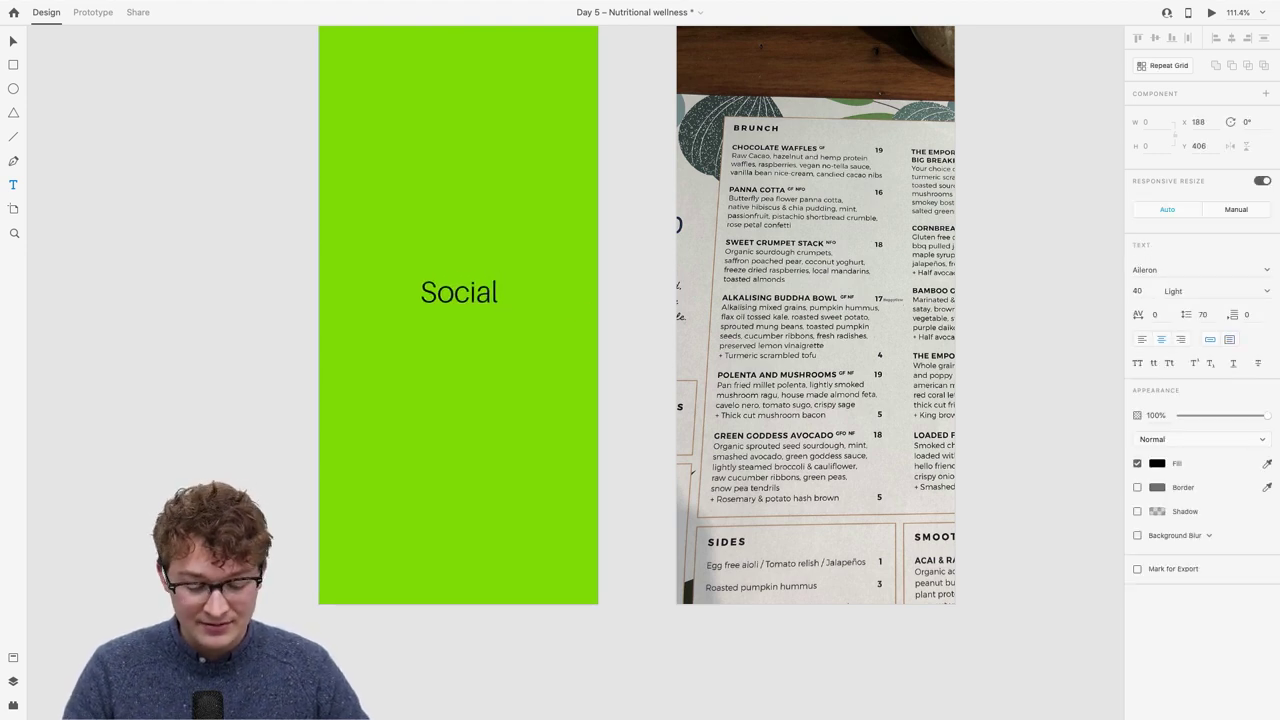
type("Men")
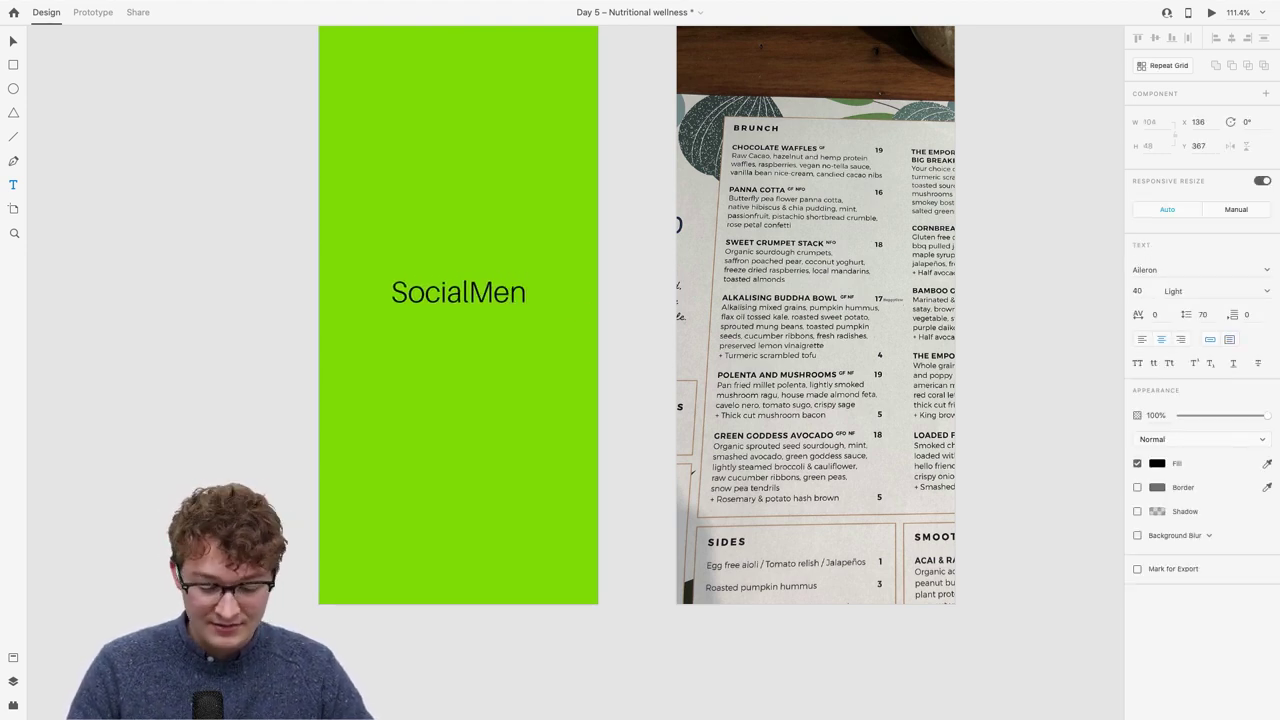
type("u")
key("Escape")
Set the fill of the SocialMenu title to white, #FFFFFF.
scroll(566, 334, "up", 4)
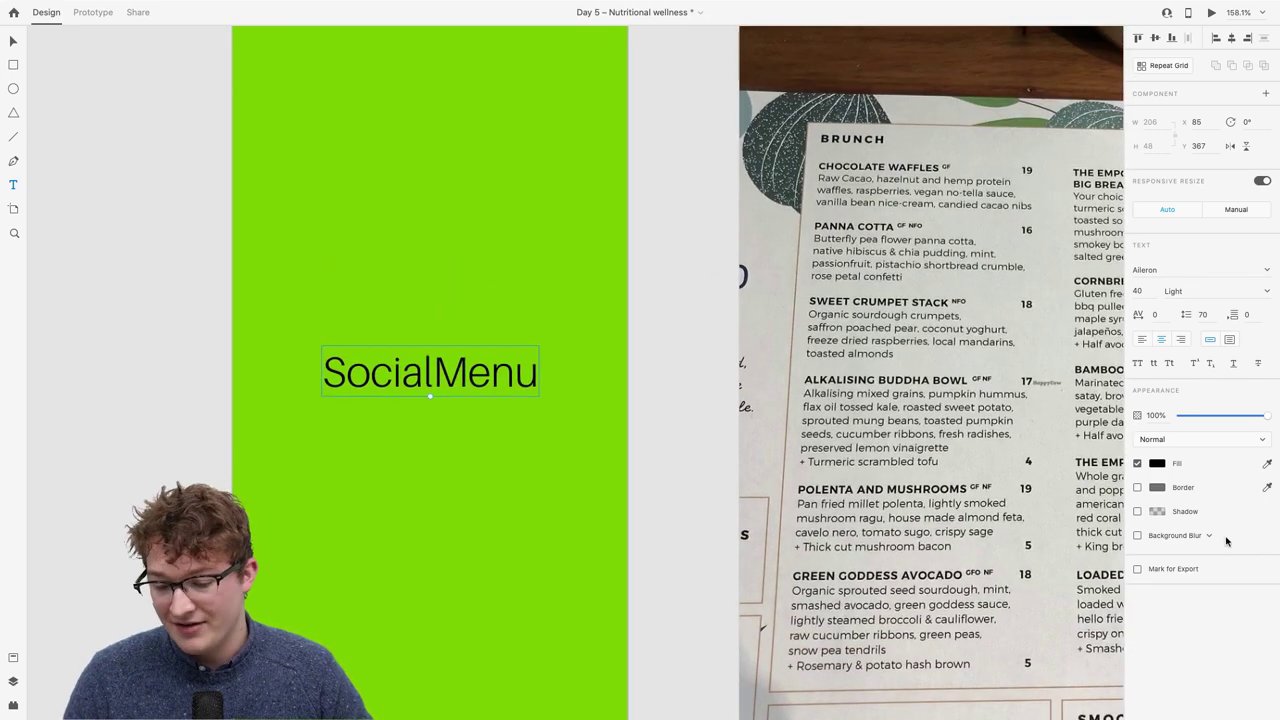
left_click(1158, 465)
left_click_drag(1060, 455, 815, 322)
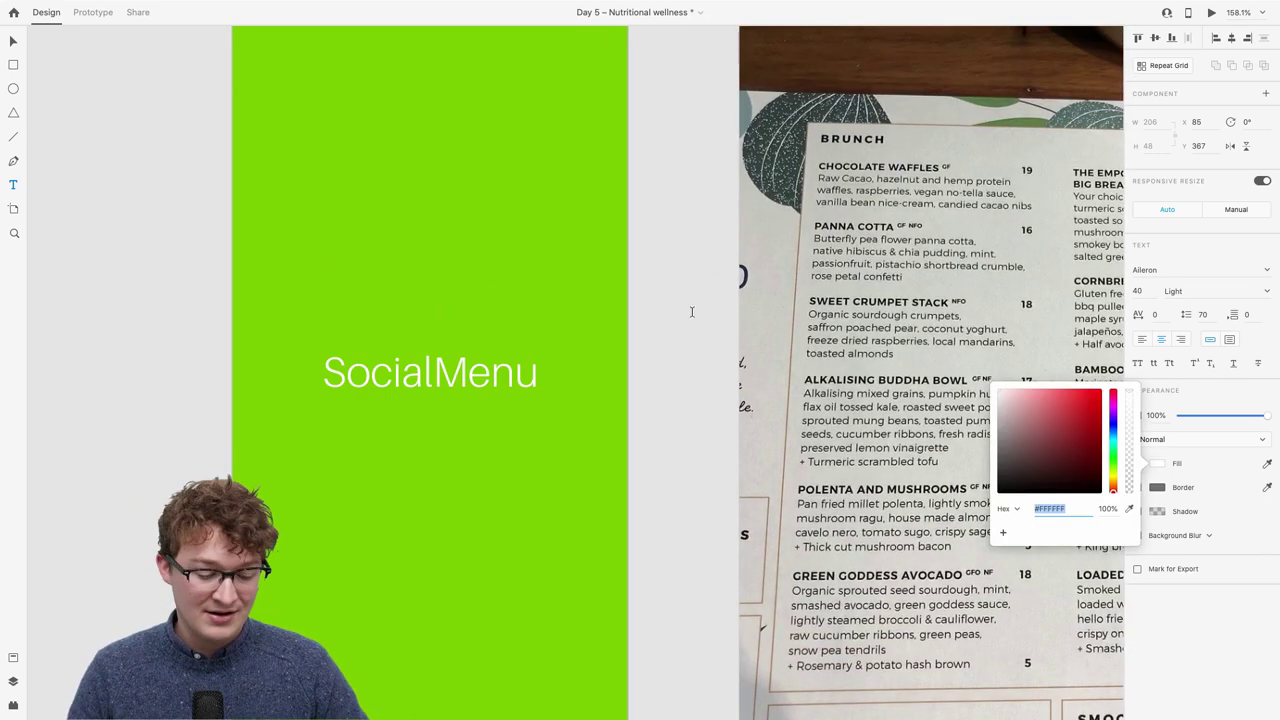
Set the word "Menu" in the title to the Bold weight of the Aileron font.
left_click(380, 375)
double_click(386, 376)
left_click(436, 376)
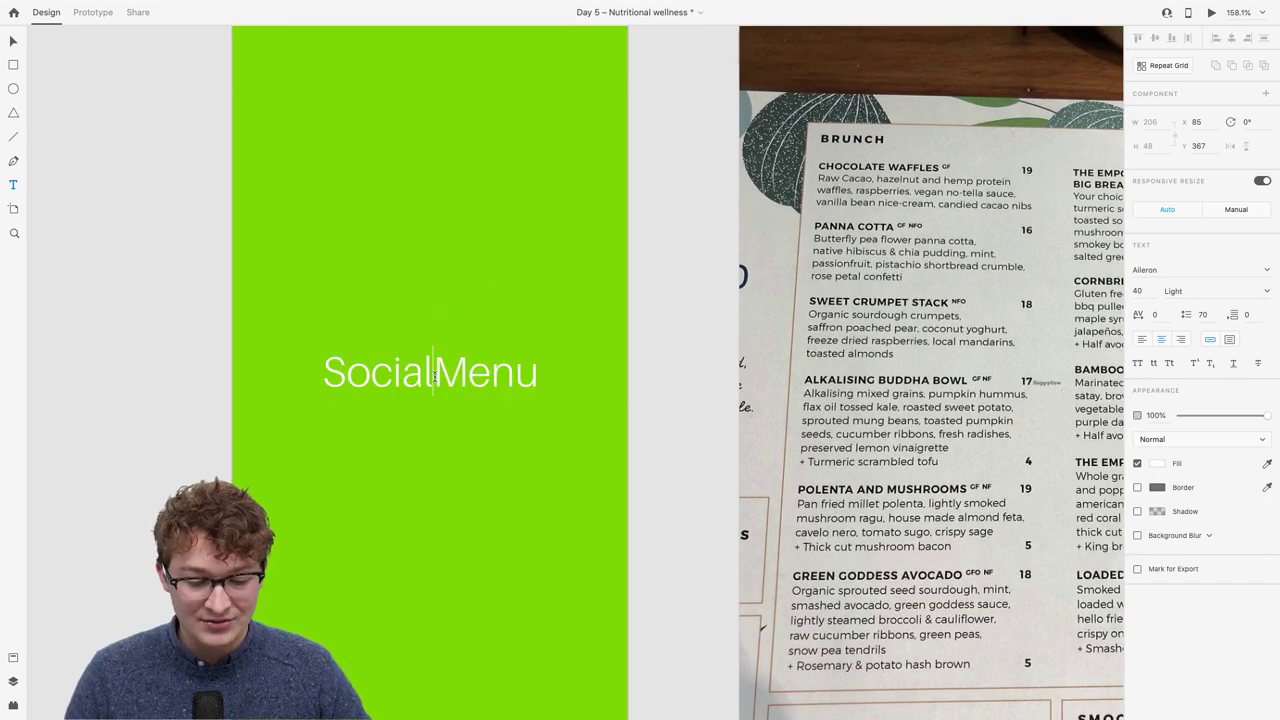
left_click_drag(436, 376, 594, 378)
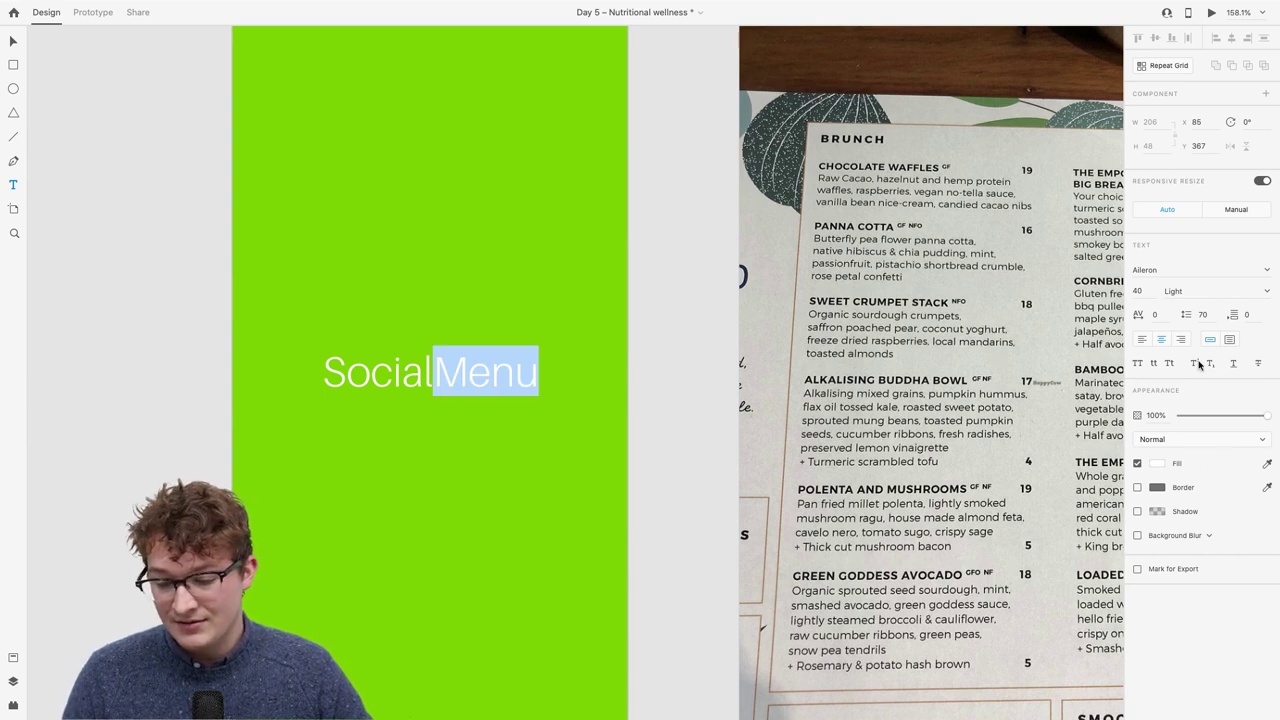
left_click(1267, 291)
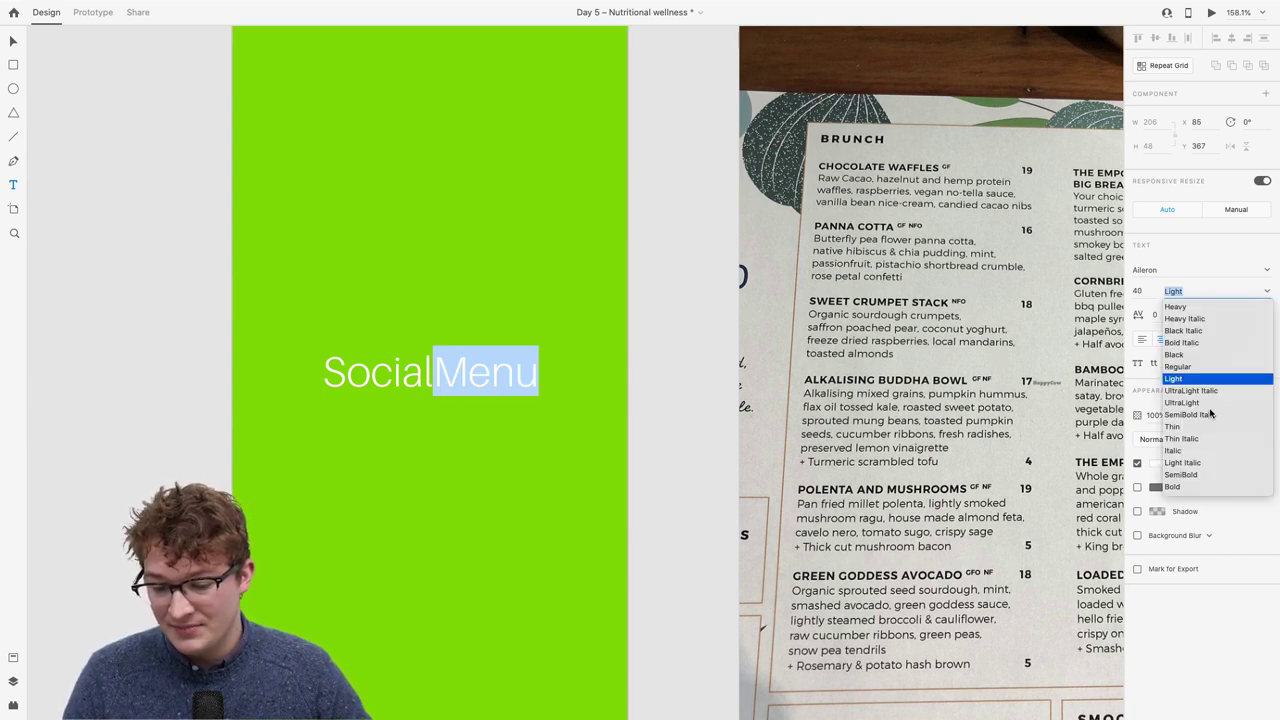
left_click(1174, 487)
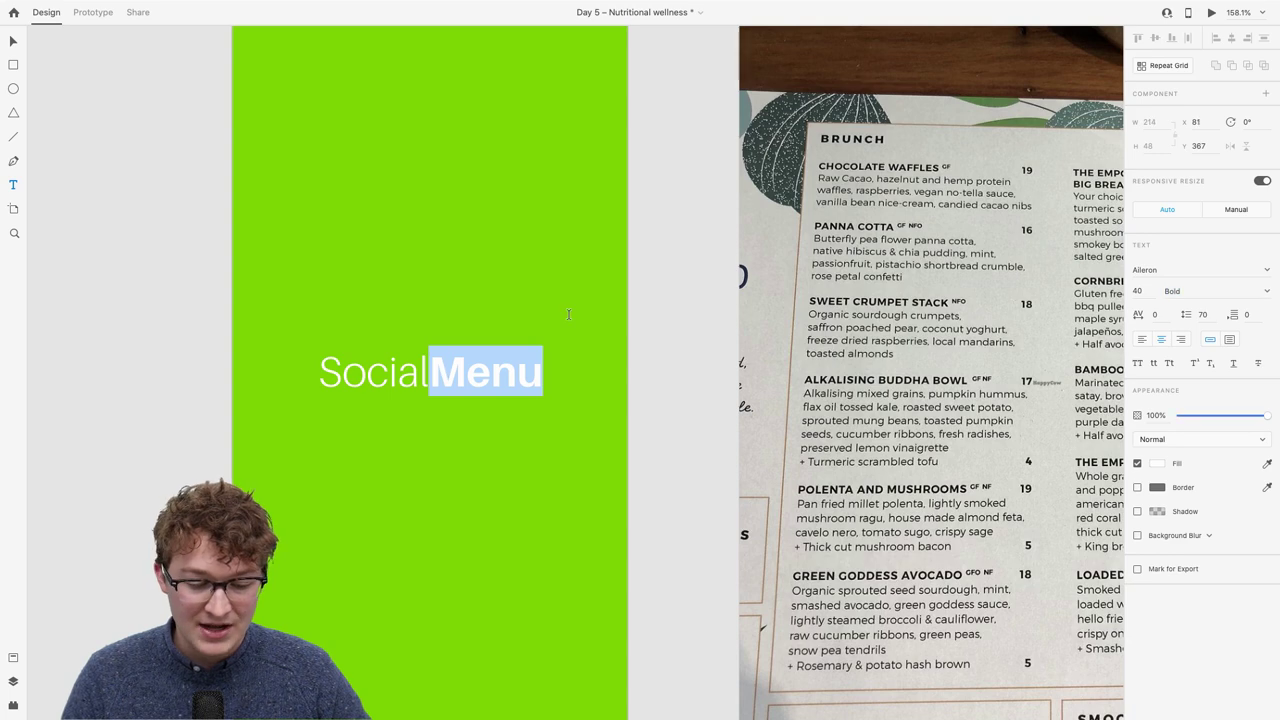
key("Escape")
scroll(448, 286, "up", 3)
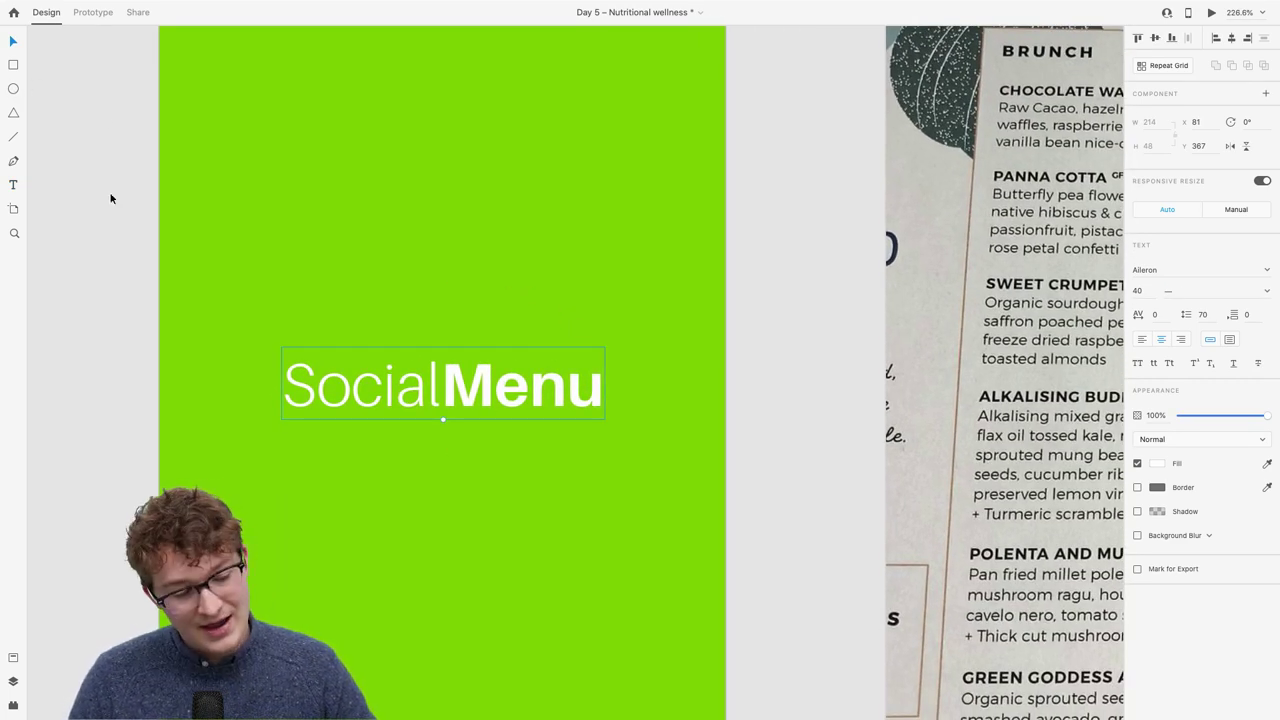
left_click(426, 266)
Draw a button rectangle about 274 by 52 near the bottom of the green artboard, below the title.
key("super+0")
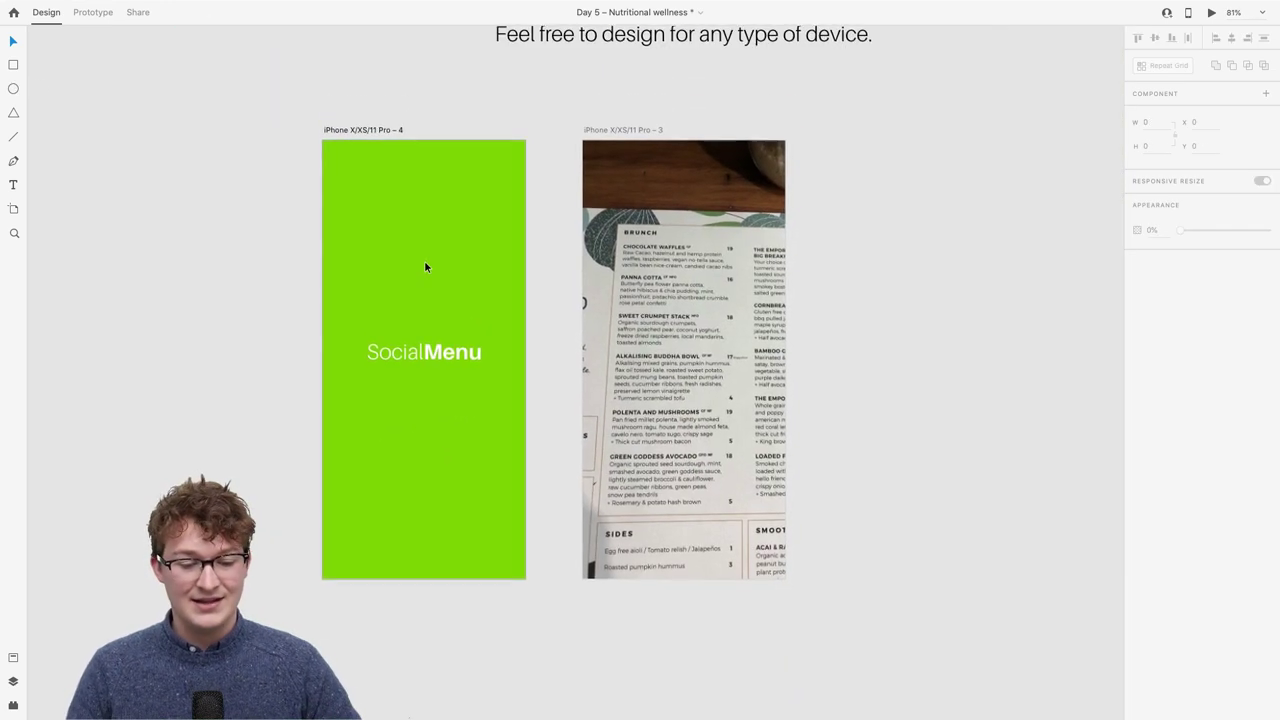
scroll(424, 260, "up", 3)
scroll(424, 260, "down", 2)
key("r")
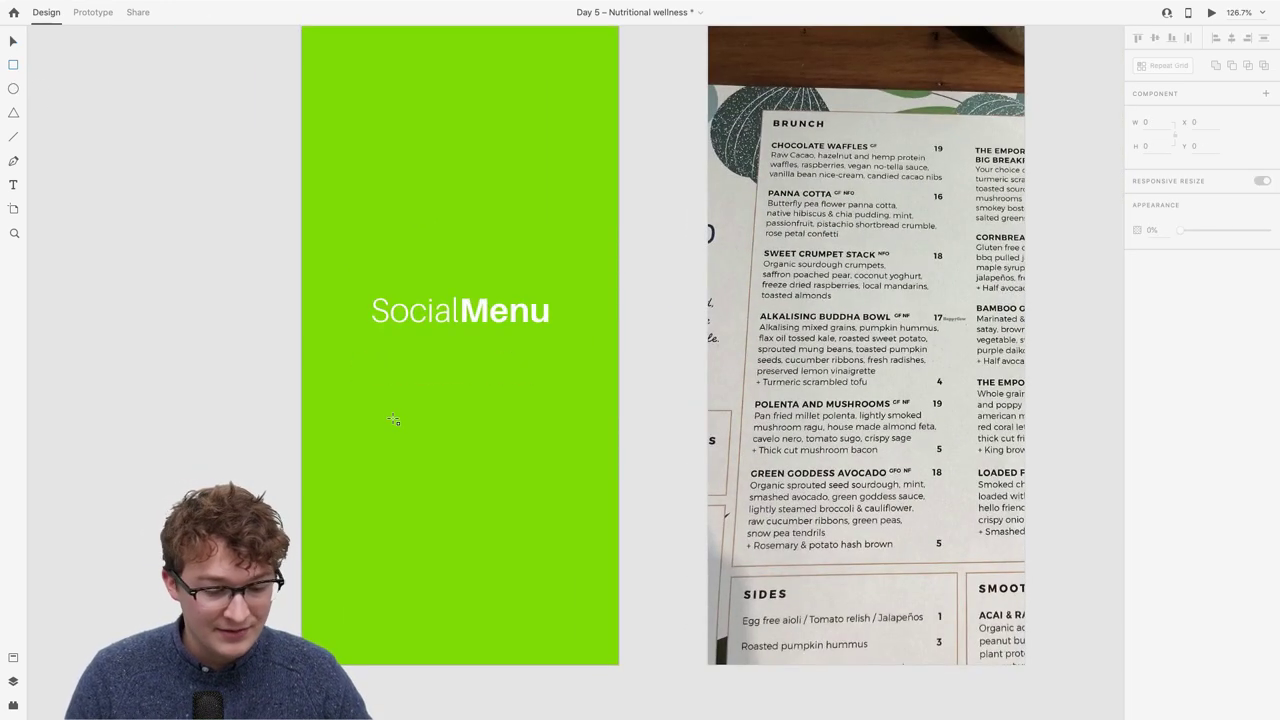
mouse_move(462, 582)
left_mouse_down()
mouse_move(567, 617)
mouse_move(577, 604)
left_mouse_up()
Round the button rectangle's corners to a radius of 26 and move it down to Y 719.
scroll(577, 604, "up", 3)
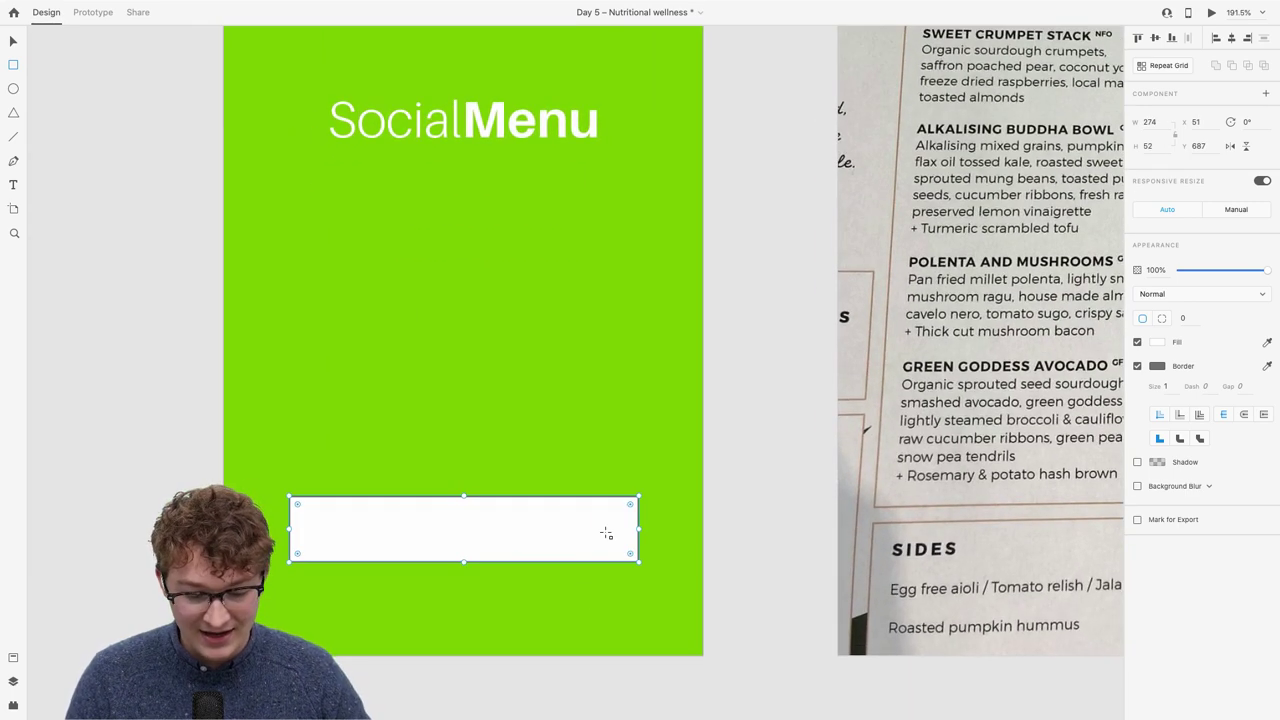
left_click_drag(630, 504, 606, 528)
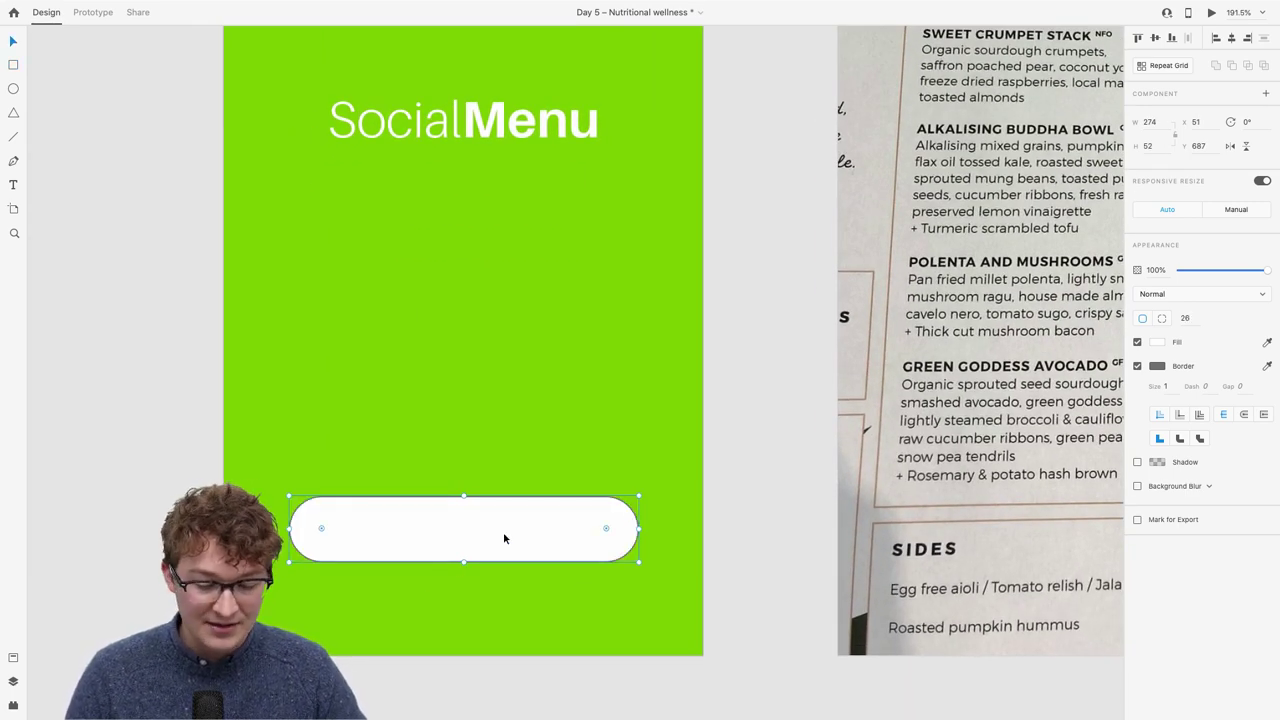
left_click_drag(504, 538, 504, 579)
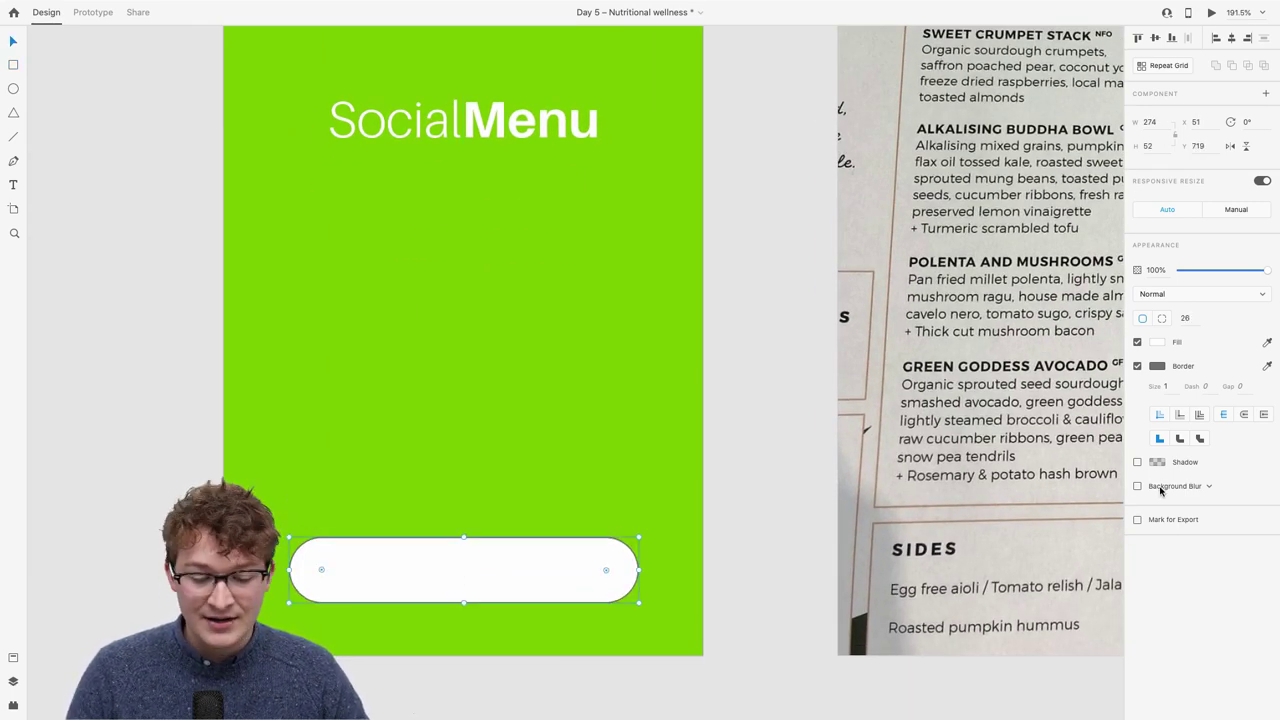
Remove the border from the rounded button rectangle and give it a drop shadow.
left_click(1137, 366)
scroll(346, 448, "up", 3)
scroll(361, 476, "left", 5)
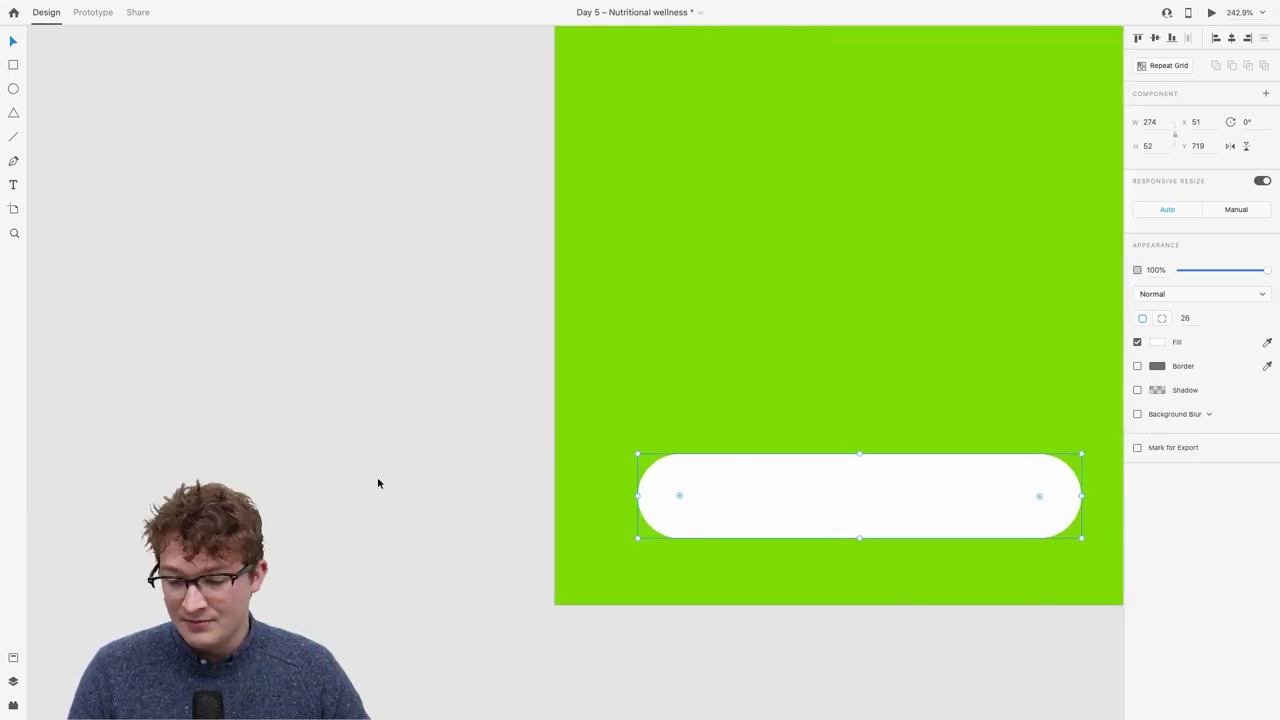
scroll(330, 477, "right", 5)
left_click(1138, 390)
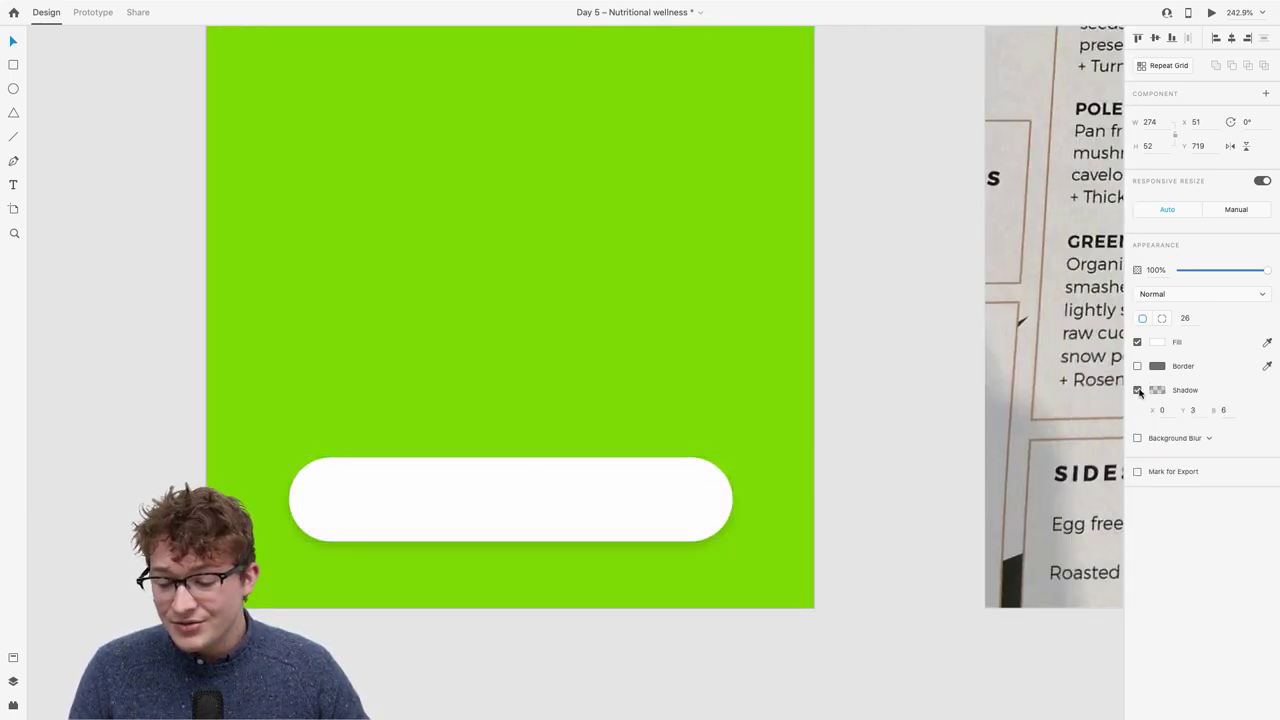
left_click(768, 466)
key("super+0")
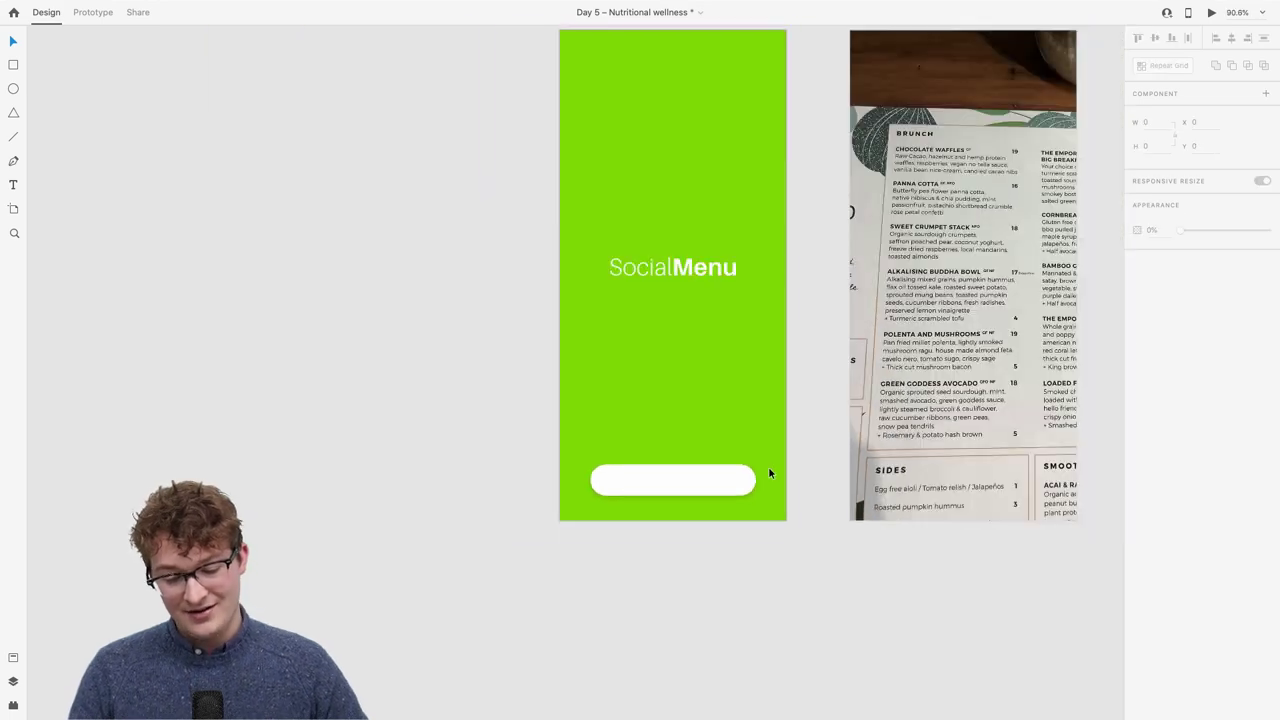
Set the button rectangle's shadow to a Y offset of 6 and a blur of 12.
scroll(768, 473, "up", 5)
left_click(678, 502)
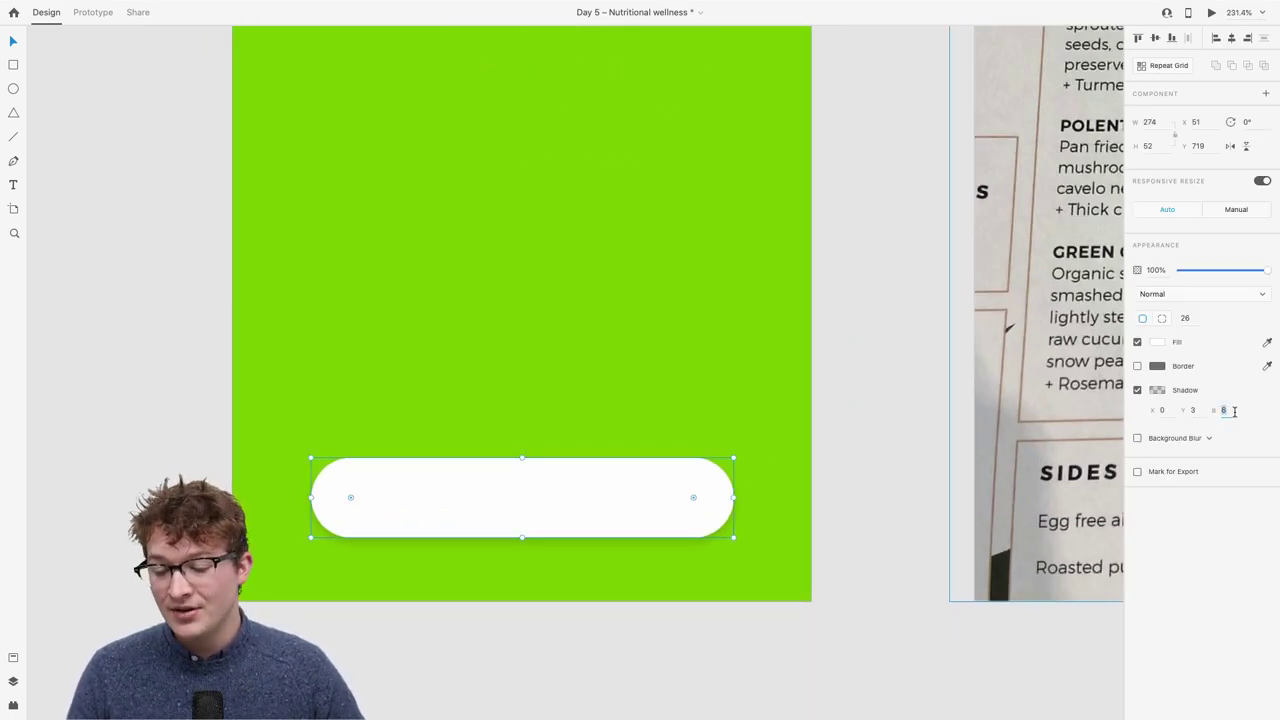
left_click(1195, 410)
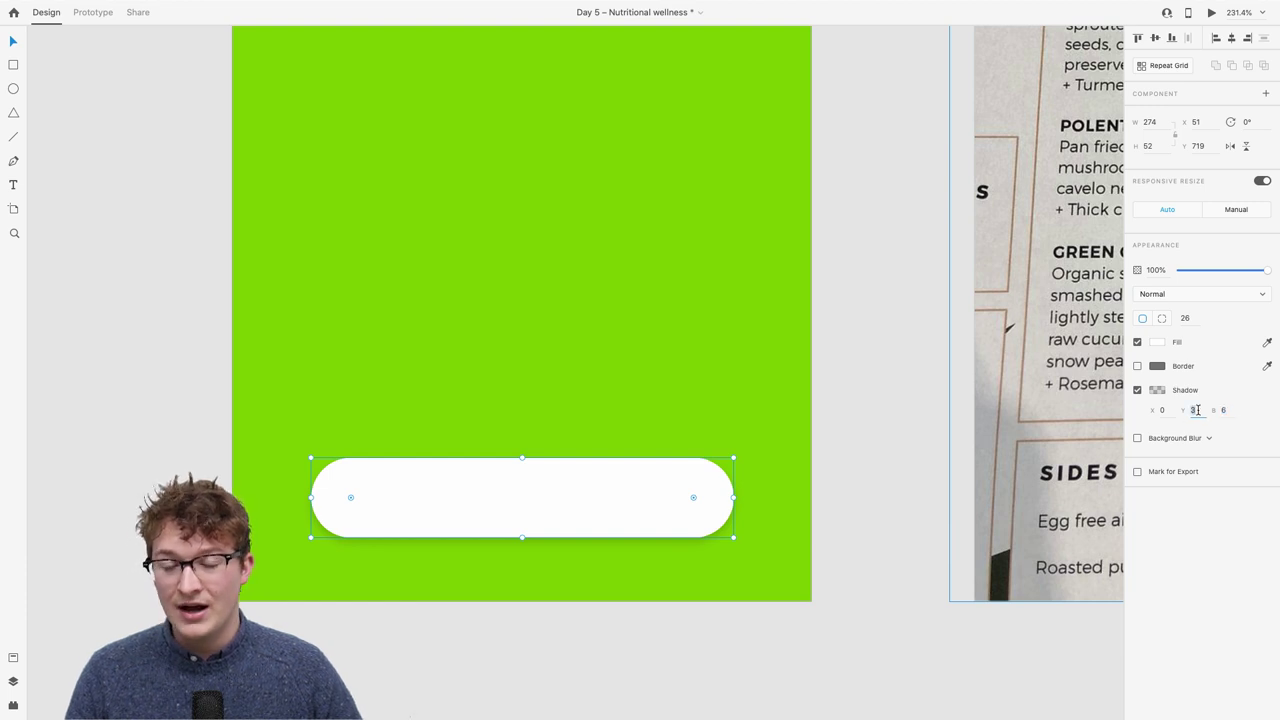
left_click(1231, 409)
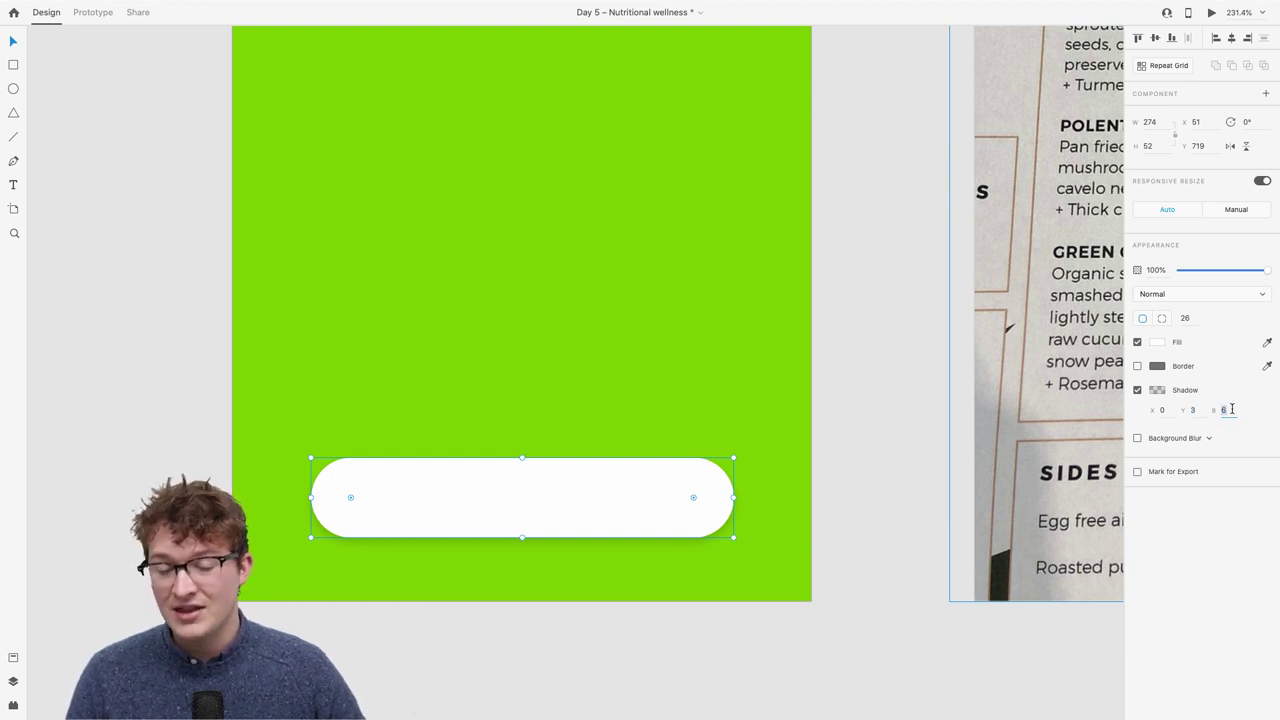
left_click(1203, 411)
left_click(1226, 410)
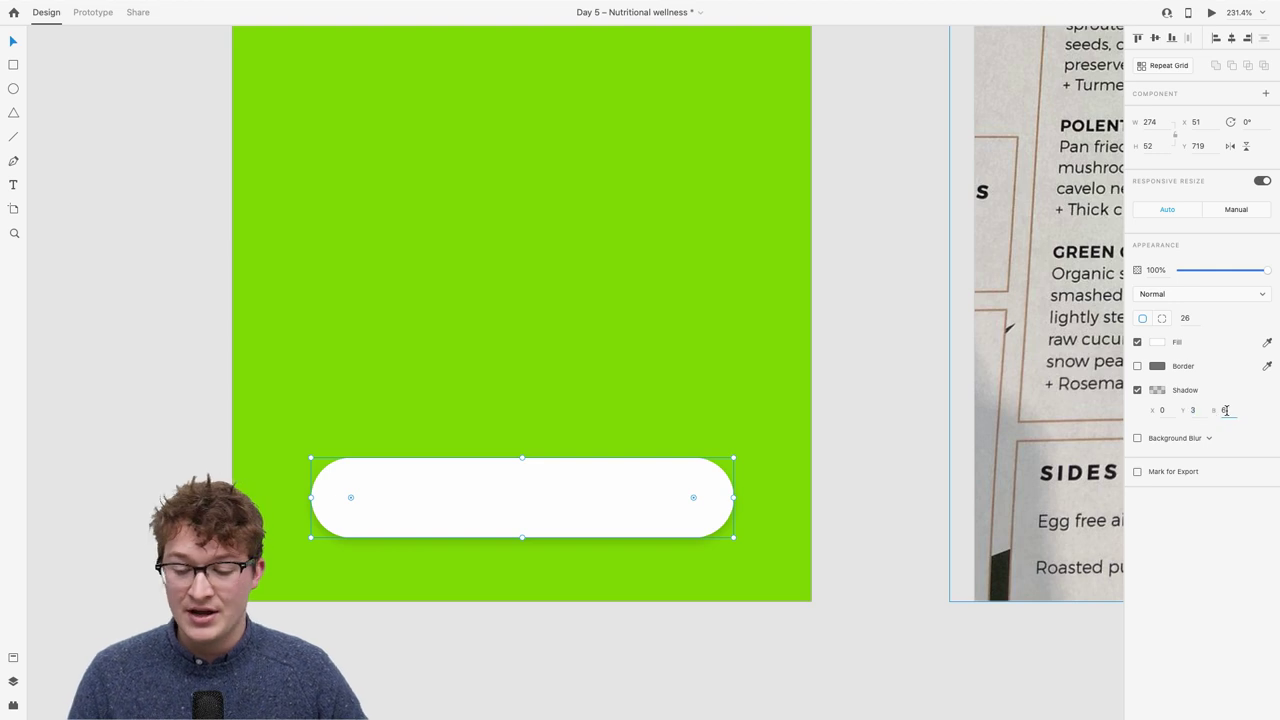
left_click(1197, 410)
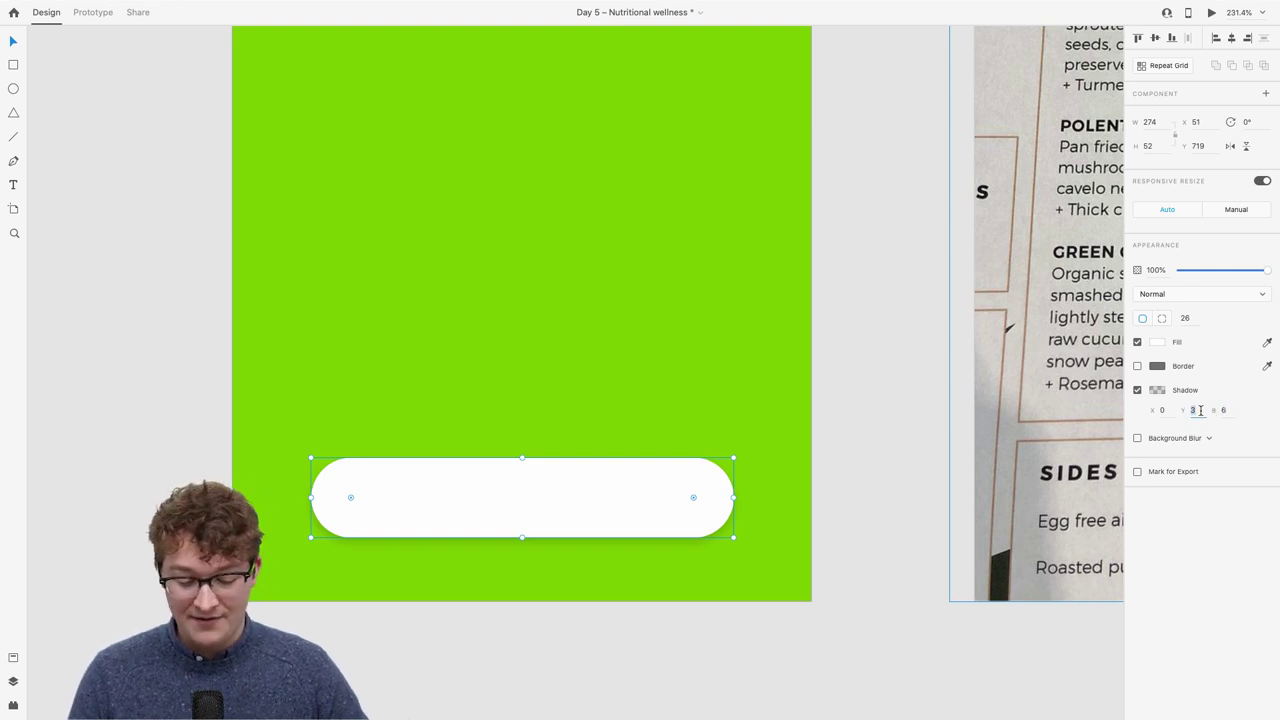
type("6")
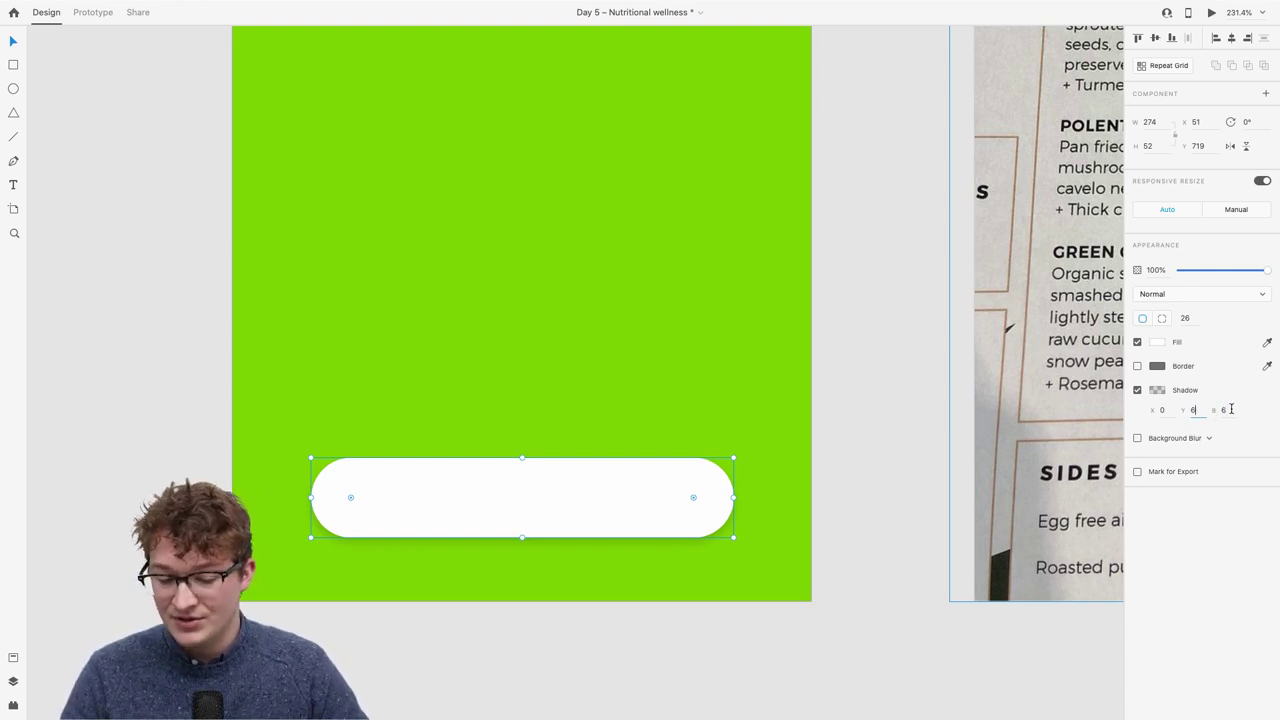
left_click(1223, 410)
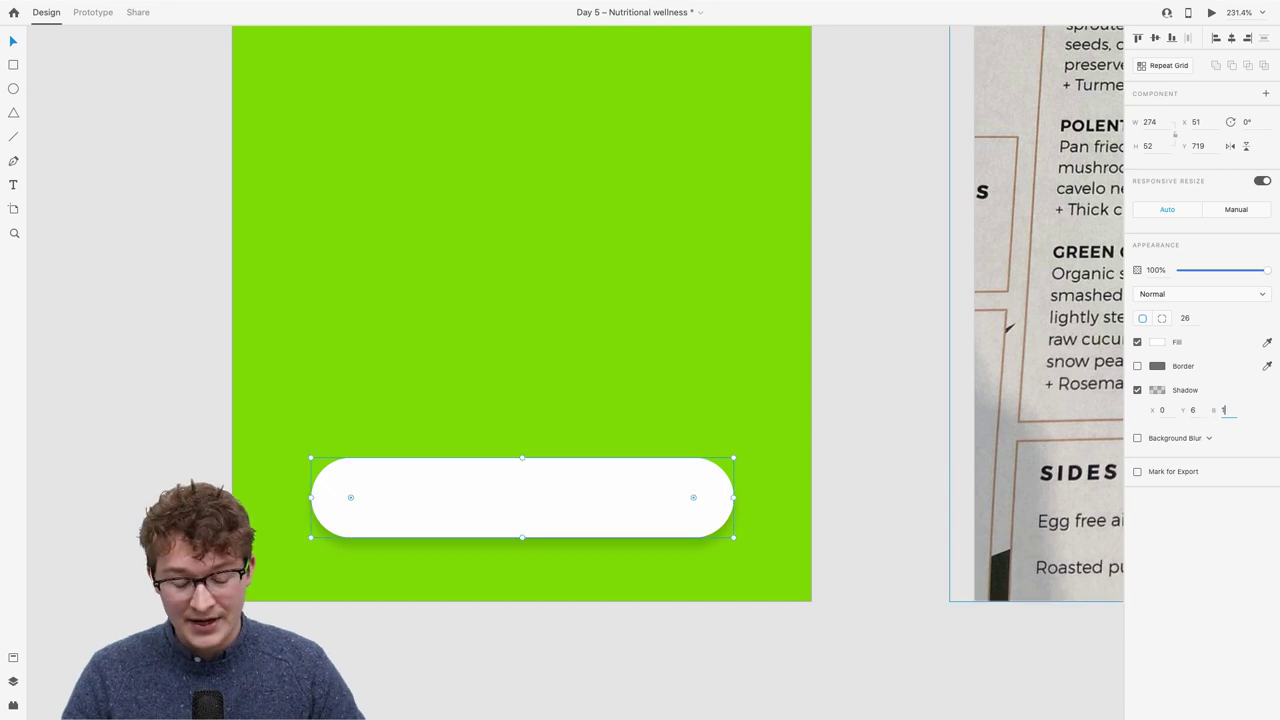
type("12")
key("Return")
left_click(731, 451)
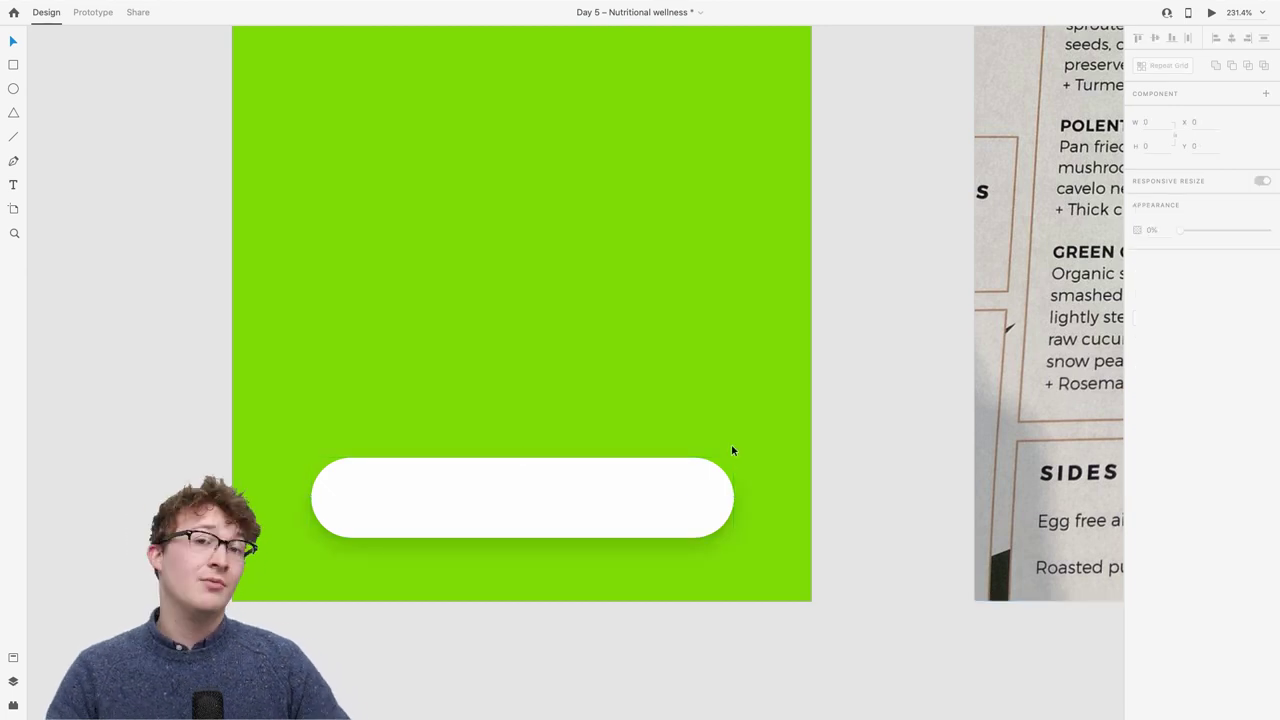
left_click(649, 487)
scroll(649, 487, "down", 1)
scroll(649, 487, "right", 1)
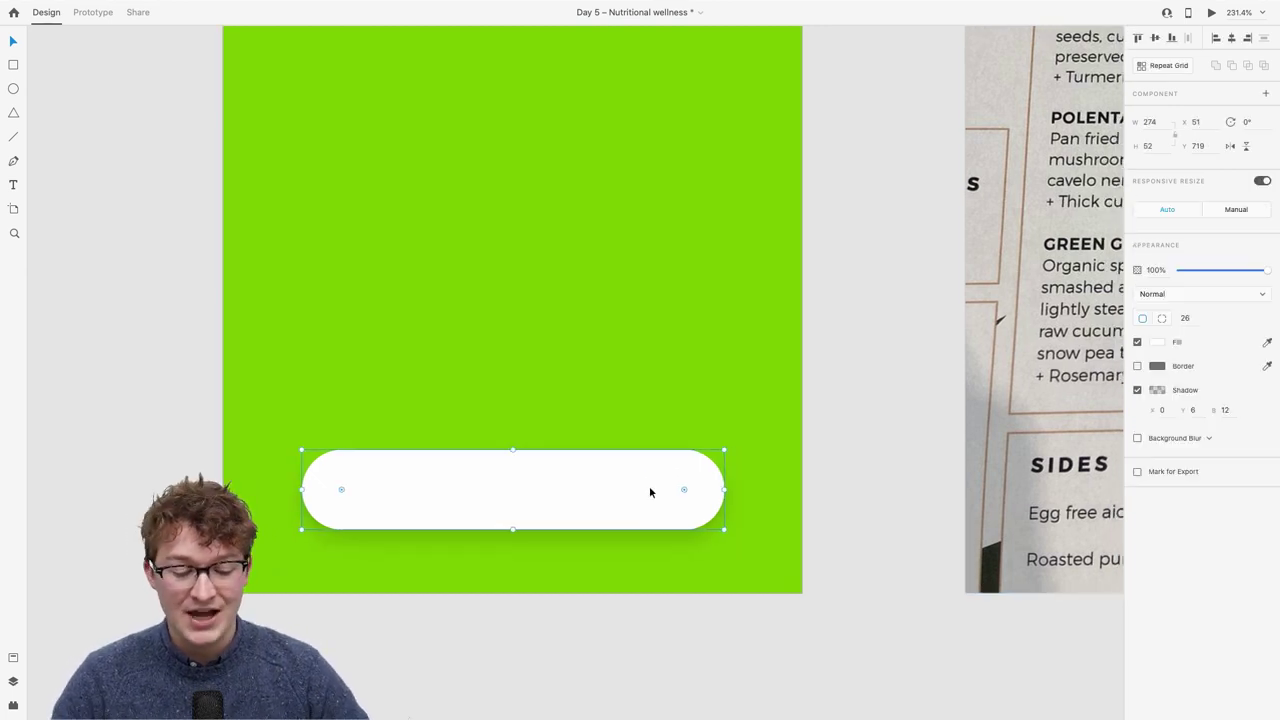
left_click(754, 378)
left_click(528, 471)
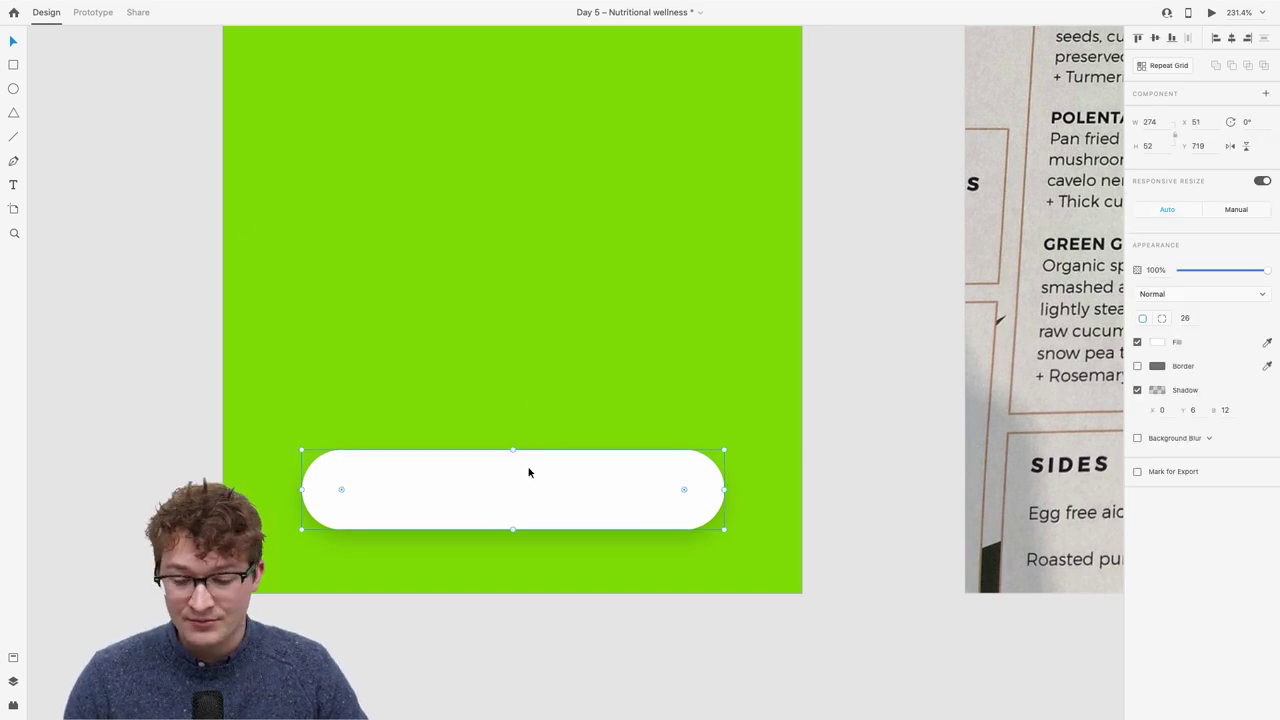
Add a "Scan Menu" text label over the white button and set its fill to black, #000000.
left_click(262, 181)
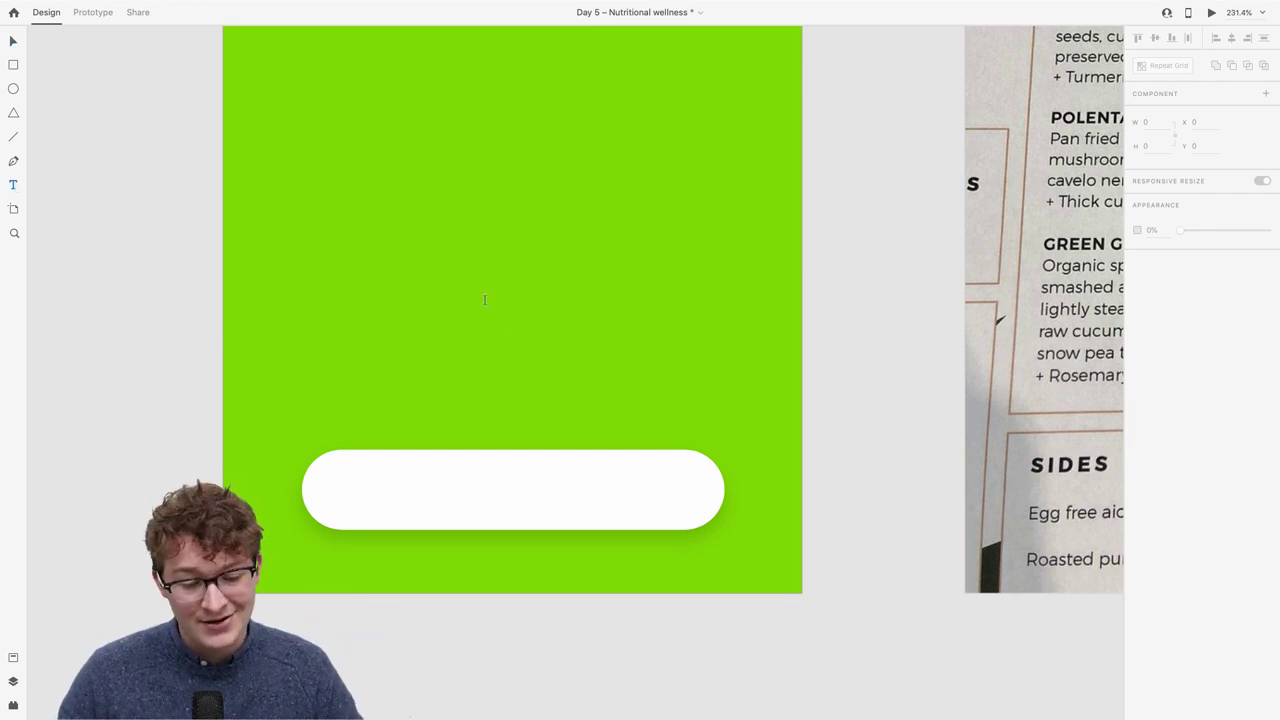
left_click(514, 488)
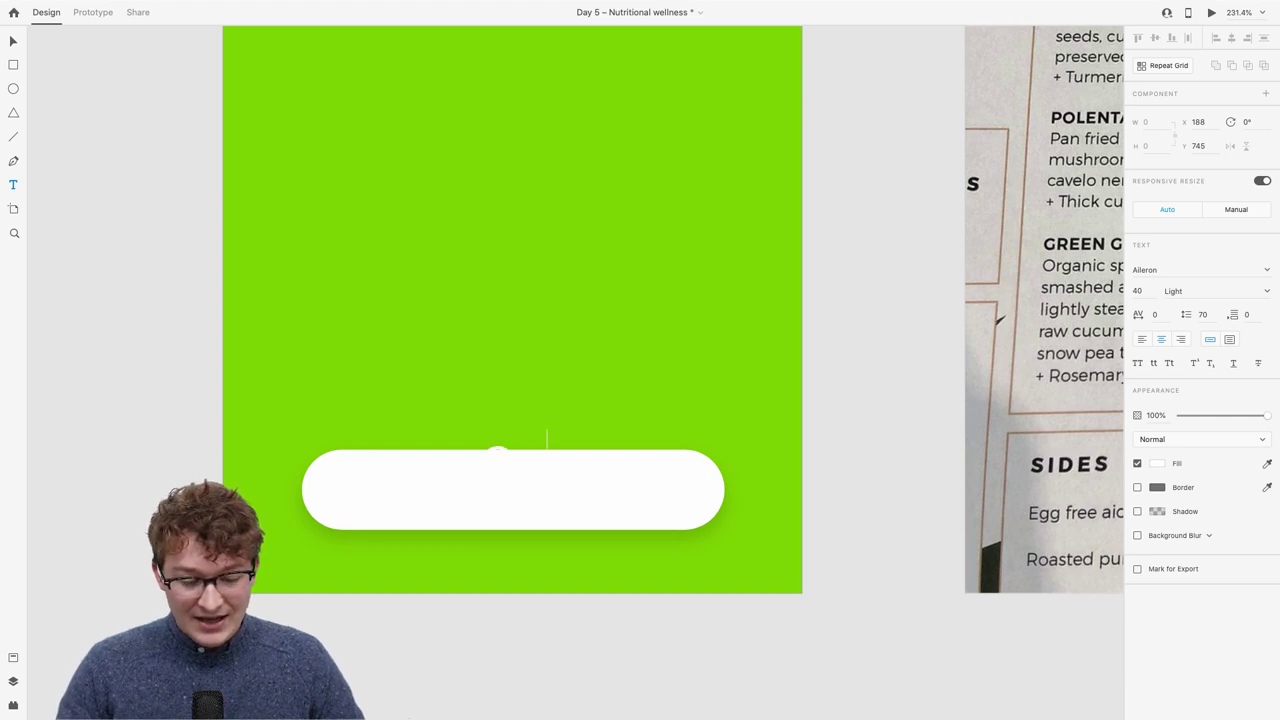
key("Escape")
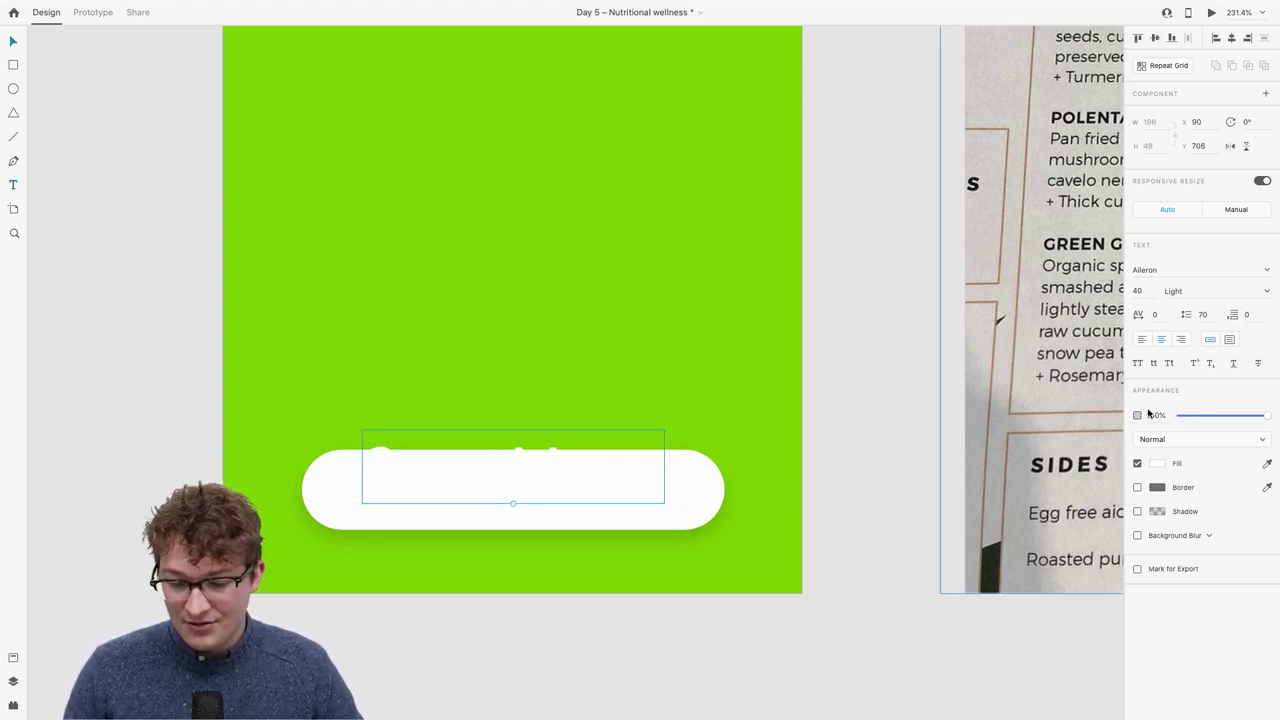
left_click(1155, 463)
left_click_drag(1093, 454, 907, 546)
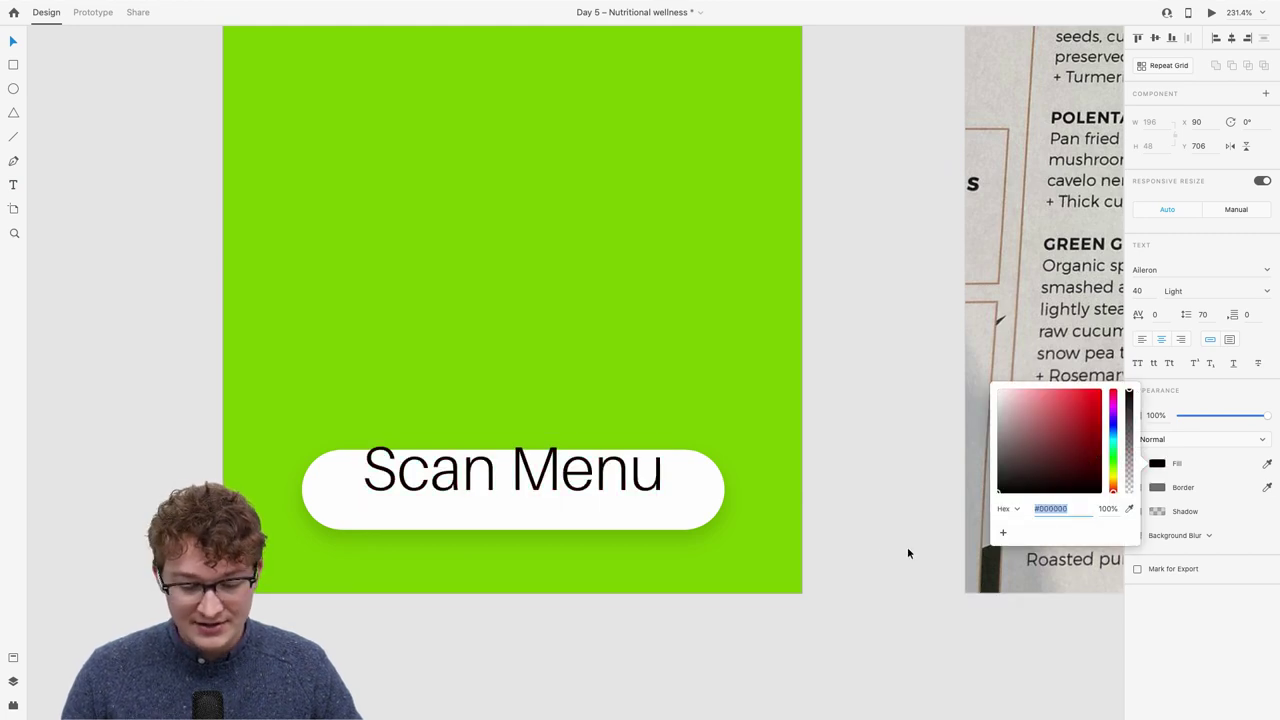
type("v")
Scale the Scan Menu label down to font size 32 and center it vertically on the button at Y 725.
left_click_drag(529, 456, 513, 514)
key("alt")
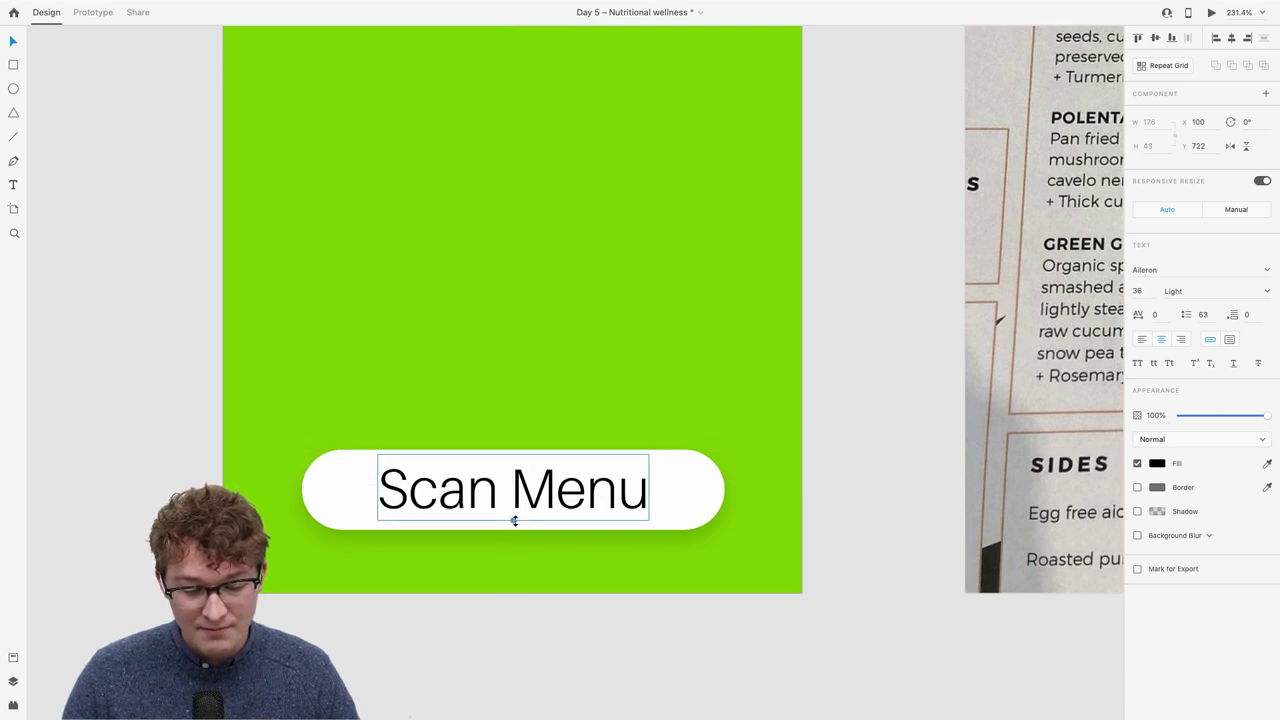
left_click_drag(513, 517, 521, 504)
key("Up")
key("Up")
key("Up")
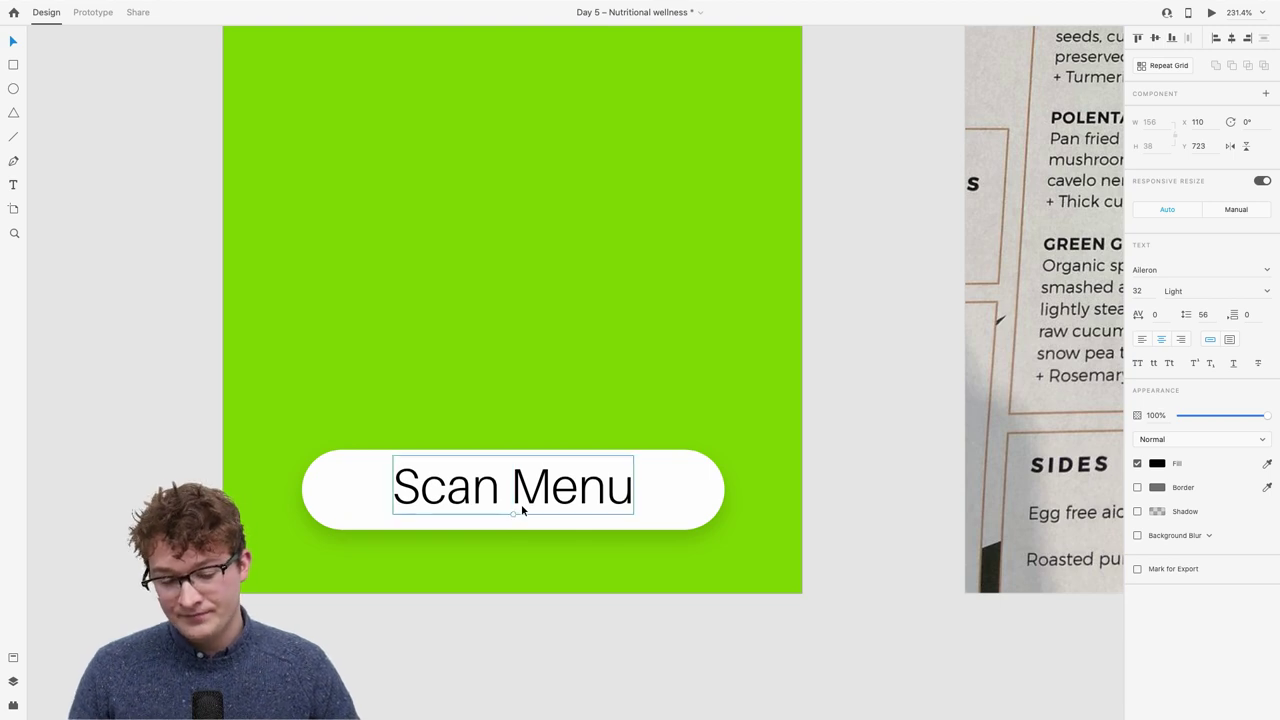
key("Down")
key("Down")
Set the Scan Menu label to the SemiBold weight and narrow the button rectangle symmetrically to a width of 218.
left_click(1267, 292)
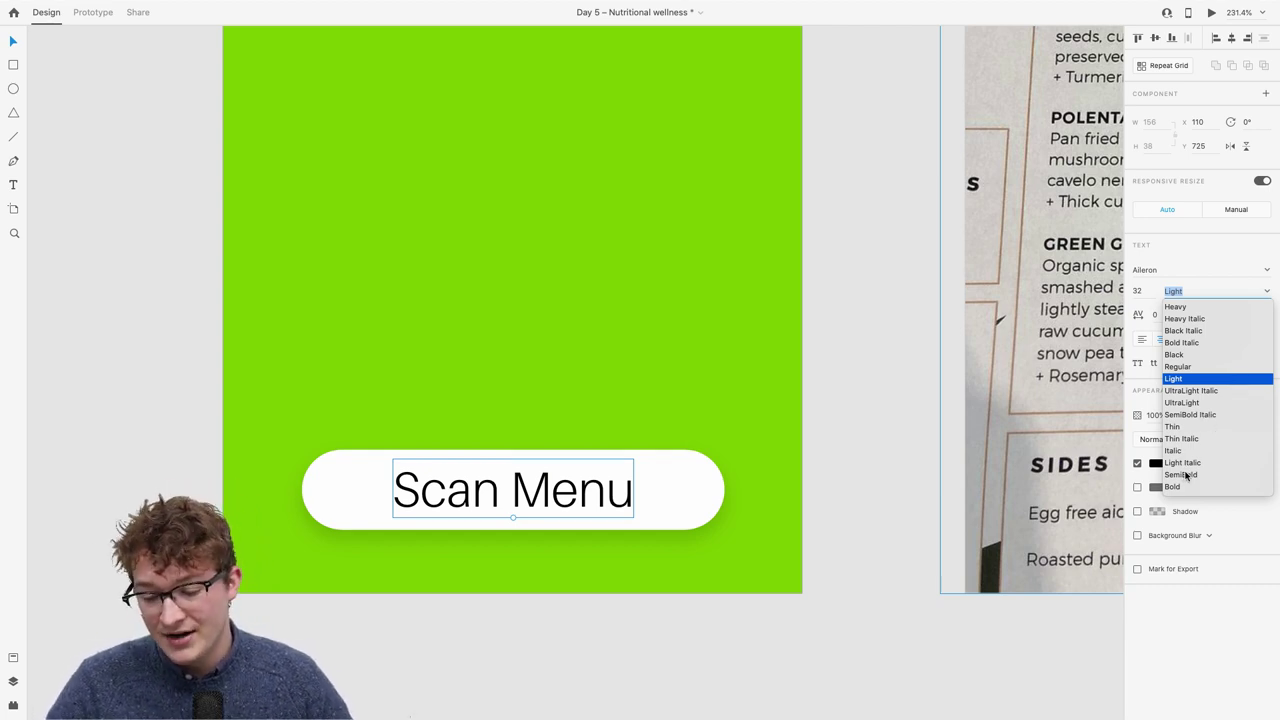
left_click(1186, 475)
left_click(711, 497)
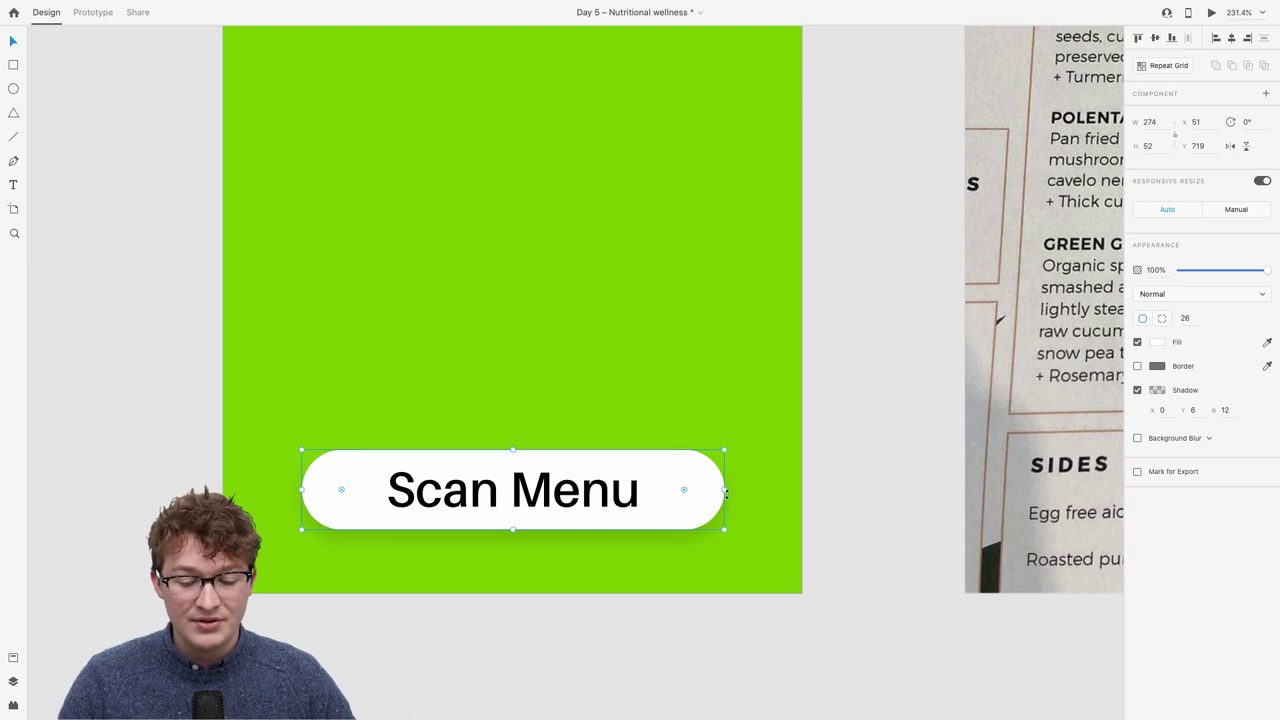
left_click_drag(724, 489, 684, 487)
left_click(734, 463)
scroll(734, 463, "down", 6)
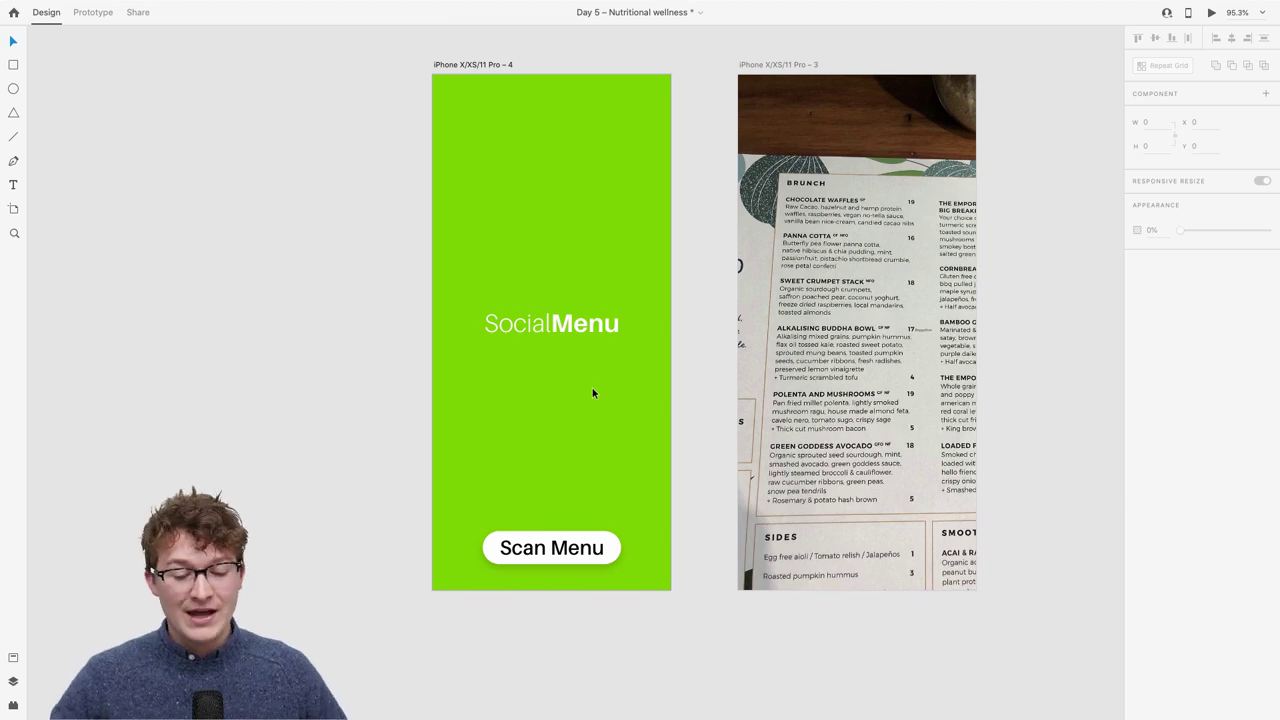
Group the Scan Menu label with its button rectangle on the green artboard.
scroll(593, 393, "right", 2)
scroll(593, 393, "up", 3)
scroll(593, 393, "down", 3)
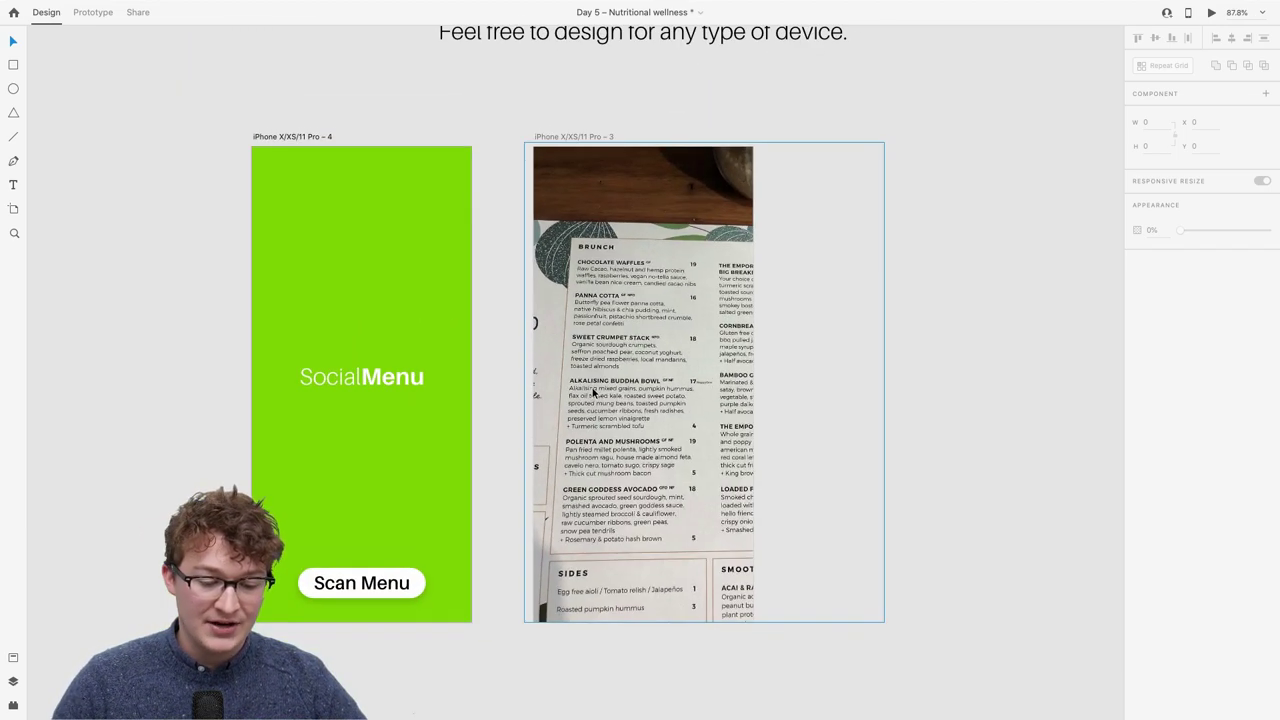
left_click(380, 588)
scroll(380, 588, "up", 5)
key("super+g")
scroll(460, 575, "down", 4)
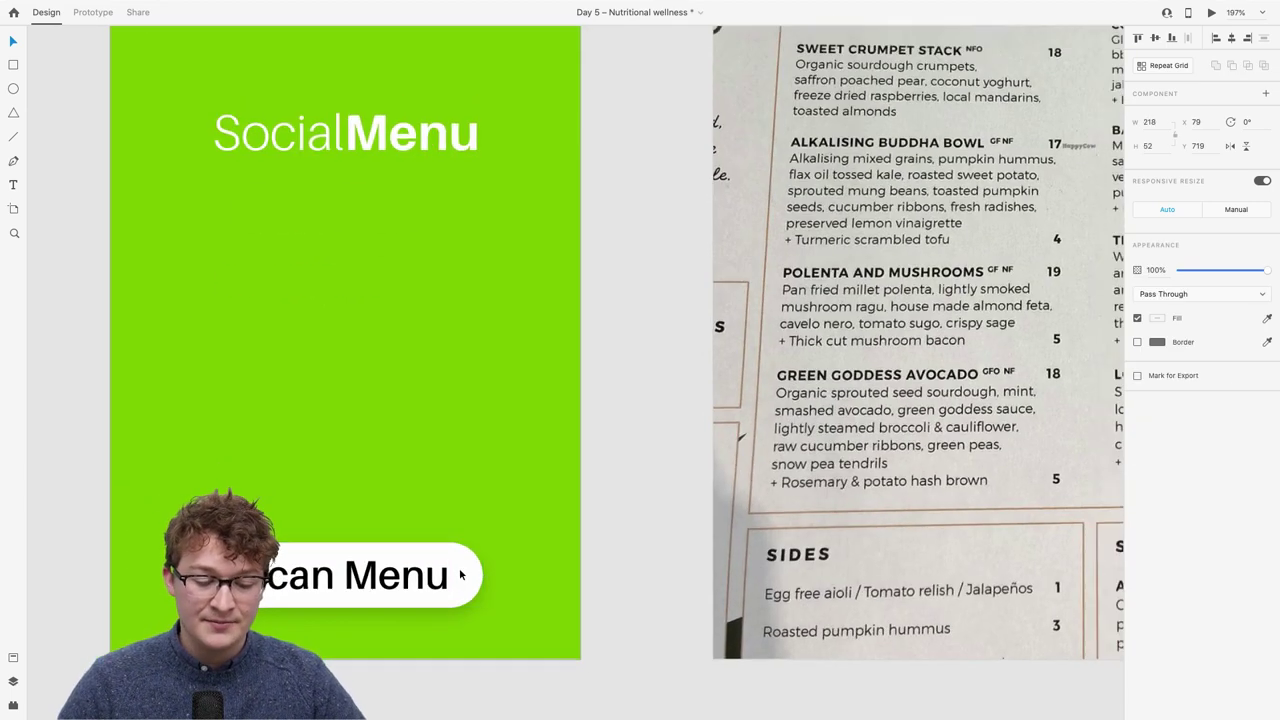
Add a prototype tap transition from the Scan Menu button to the menu photo artboard, iPhone X/XS/11 Pro – 3.
left_click(91, 15)
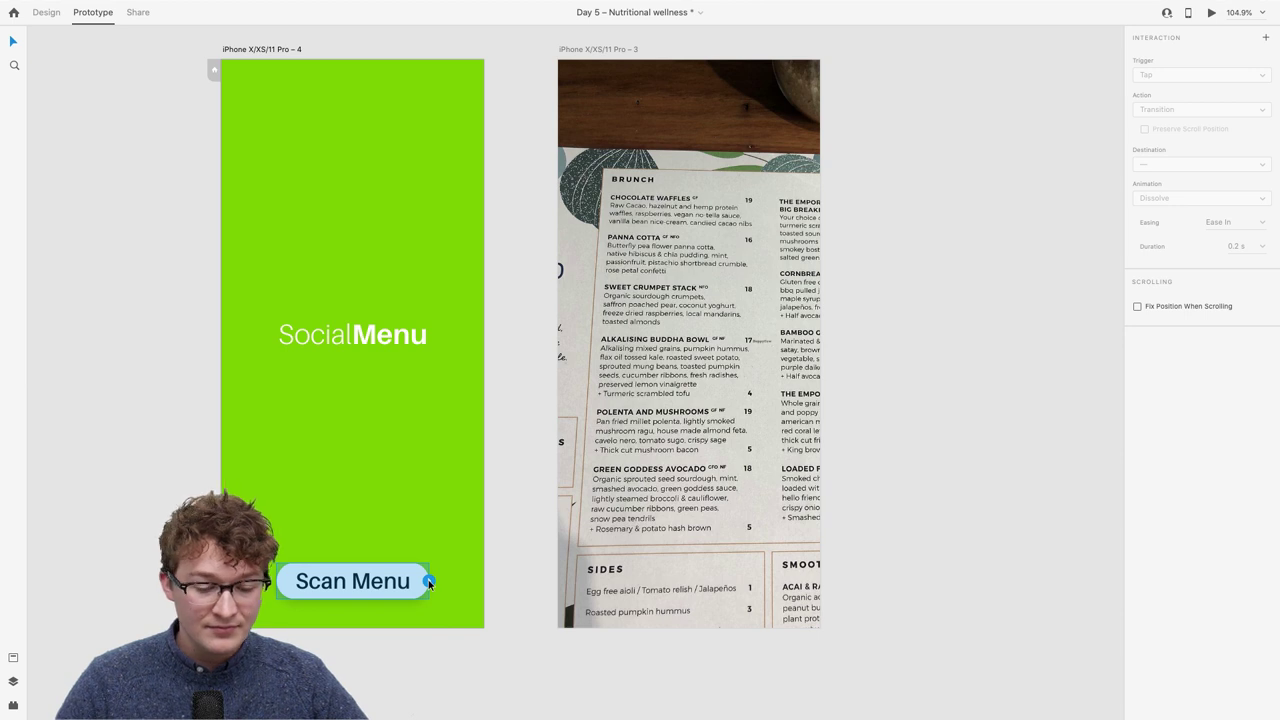
left_click_drag(428, 580, 637, 354)
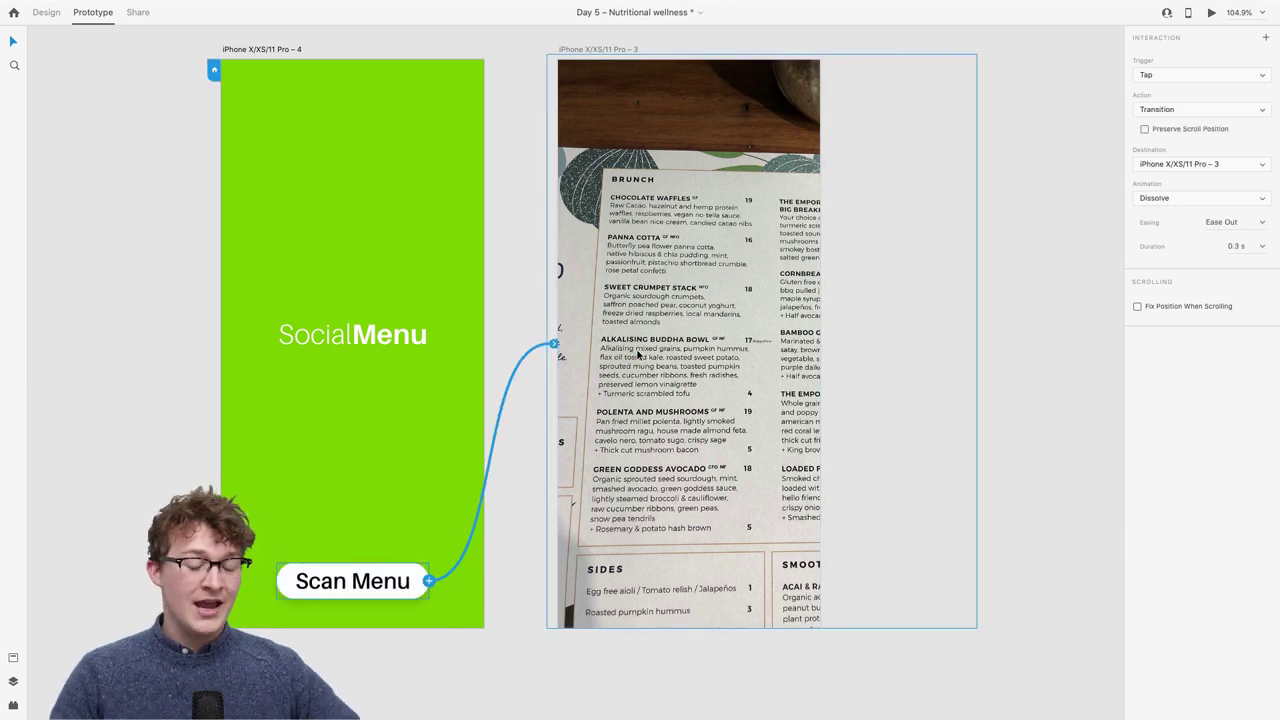
left_click(967, 454)
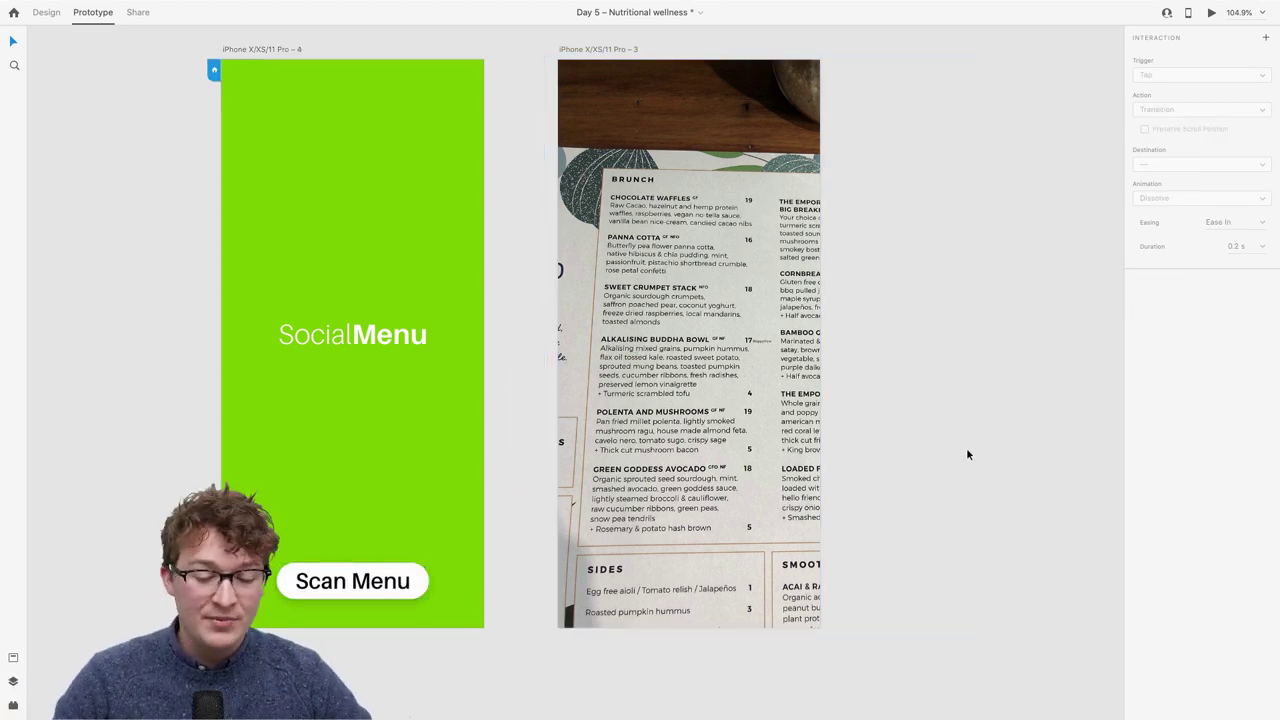
Examine the menu photo screen's image placement and the Scan Menu button's prototype link to that screen.
scroll(966, 454, "right", 2)
scroll(966, 454, "up", 1)
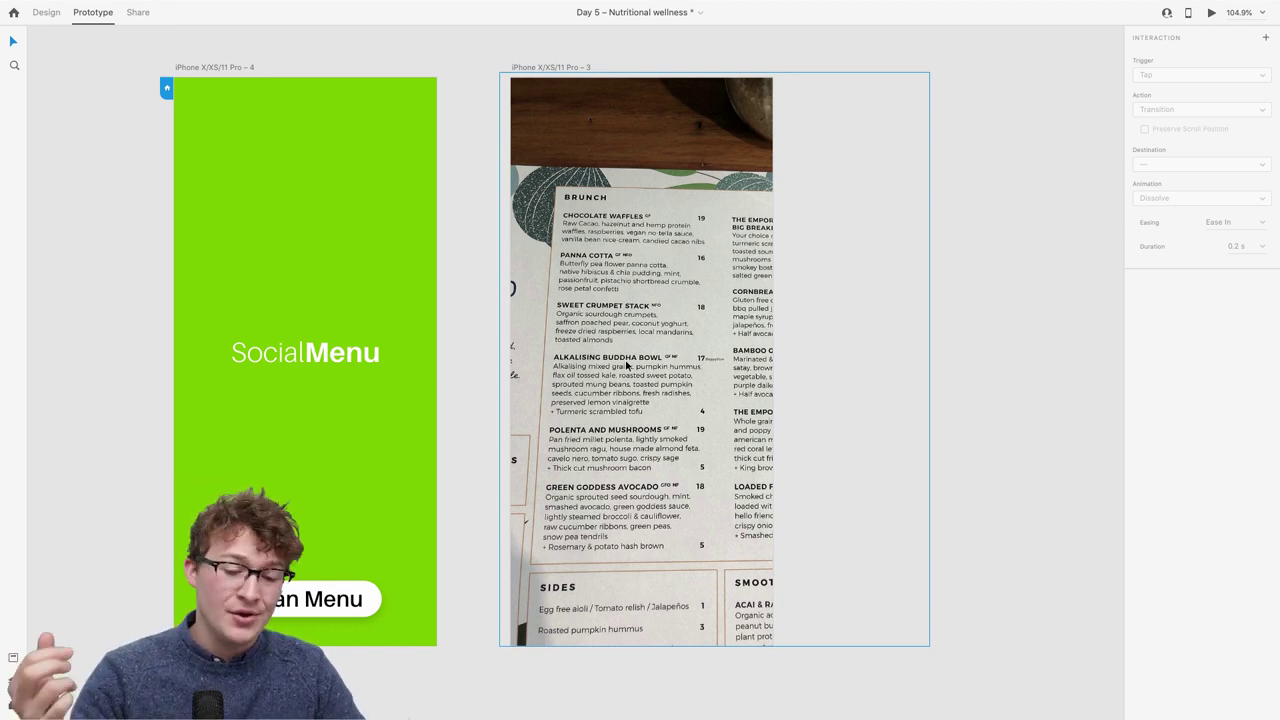
scroll(627, 366, "up", 3)
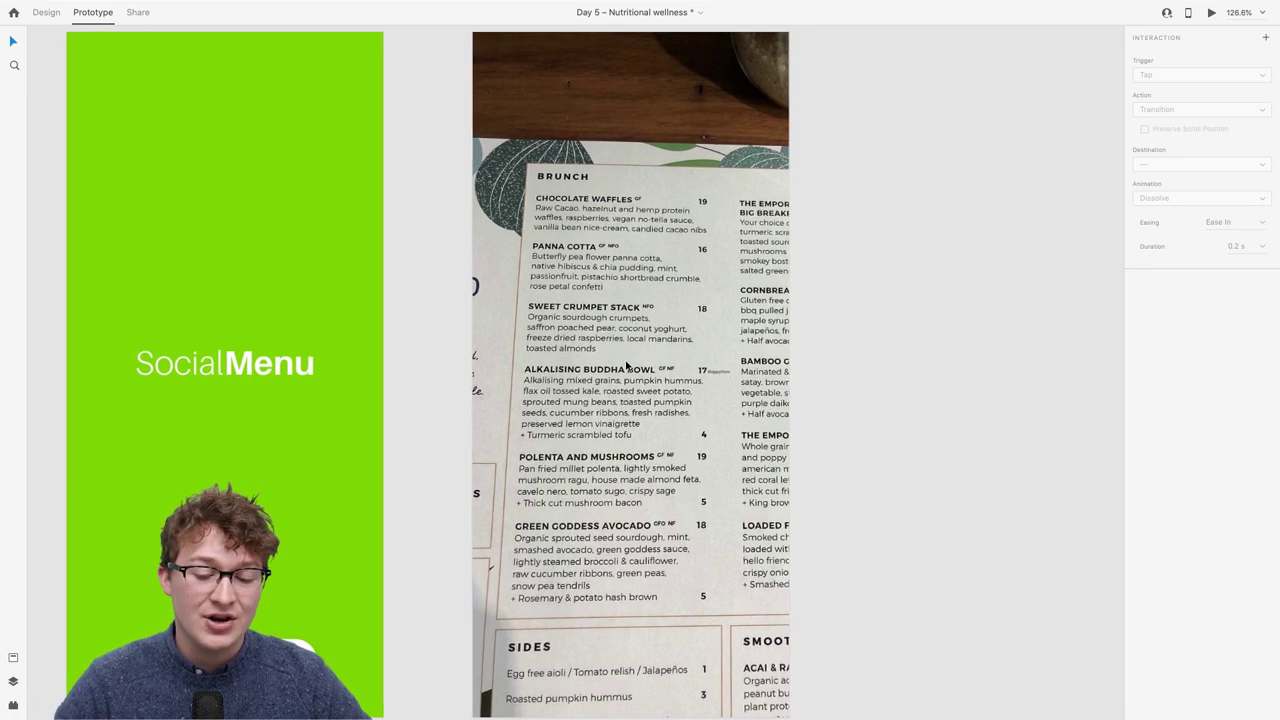
scroll(627, 366, "up", 1)
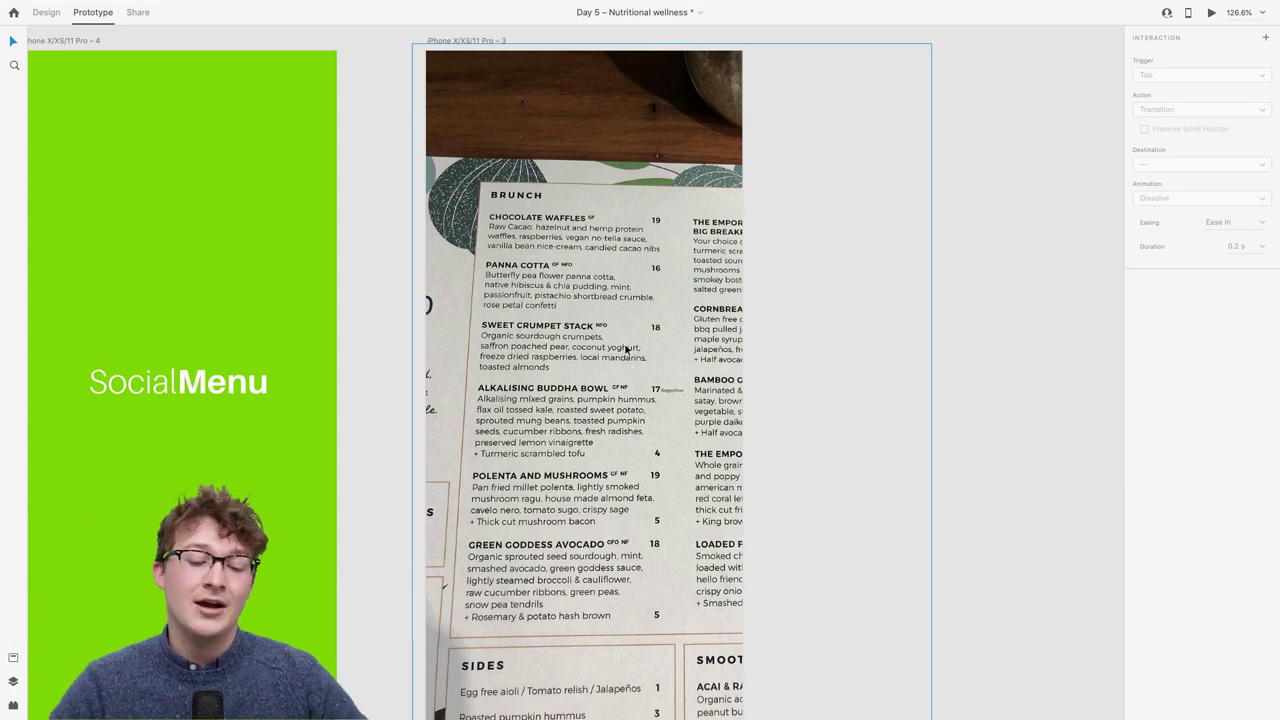
scroll(984, 358, "right", 5)
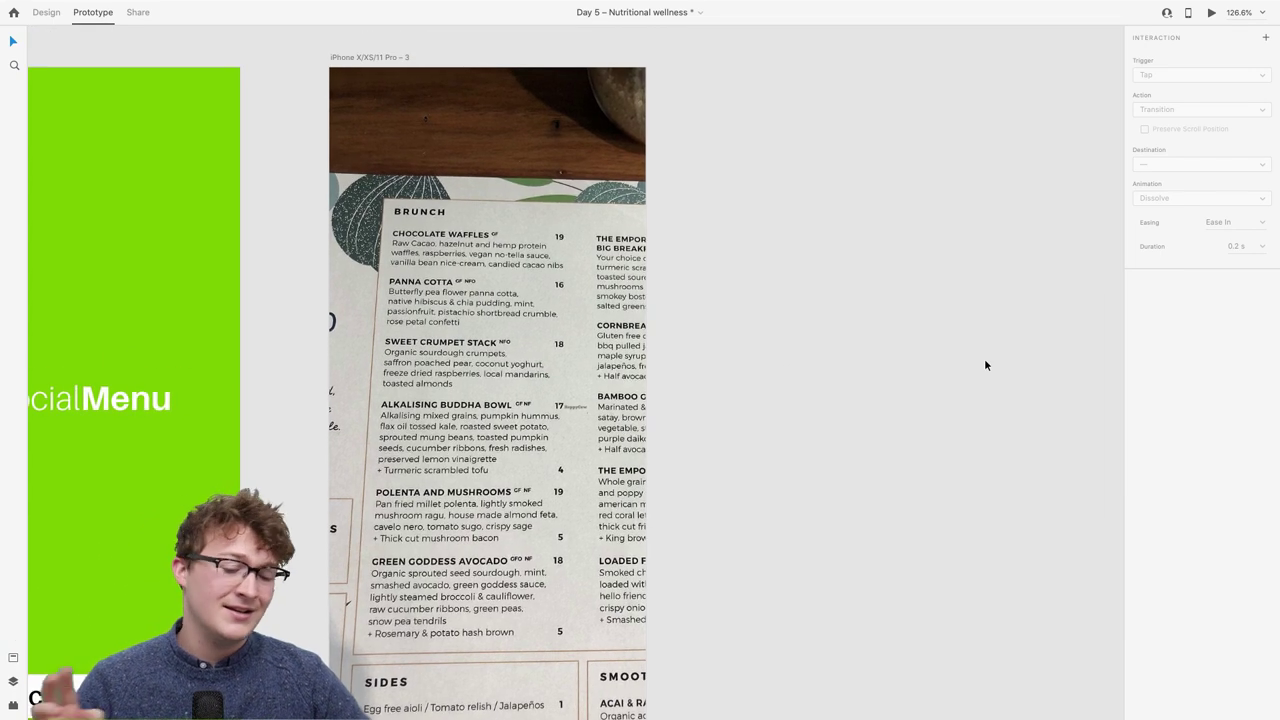
scroll(394, 451, "down", 3)
left_click(414, 431)
scroll(413, 429, "up", 3)
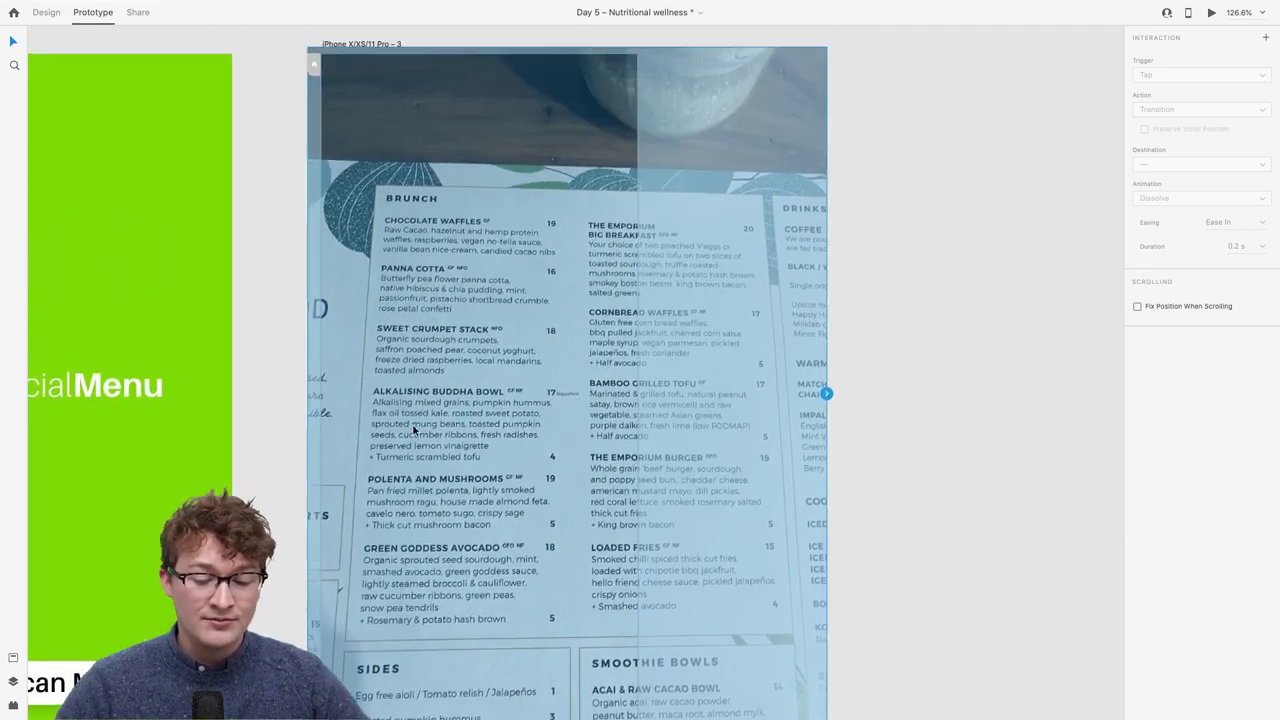
left_click(46, 12)
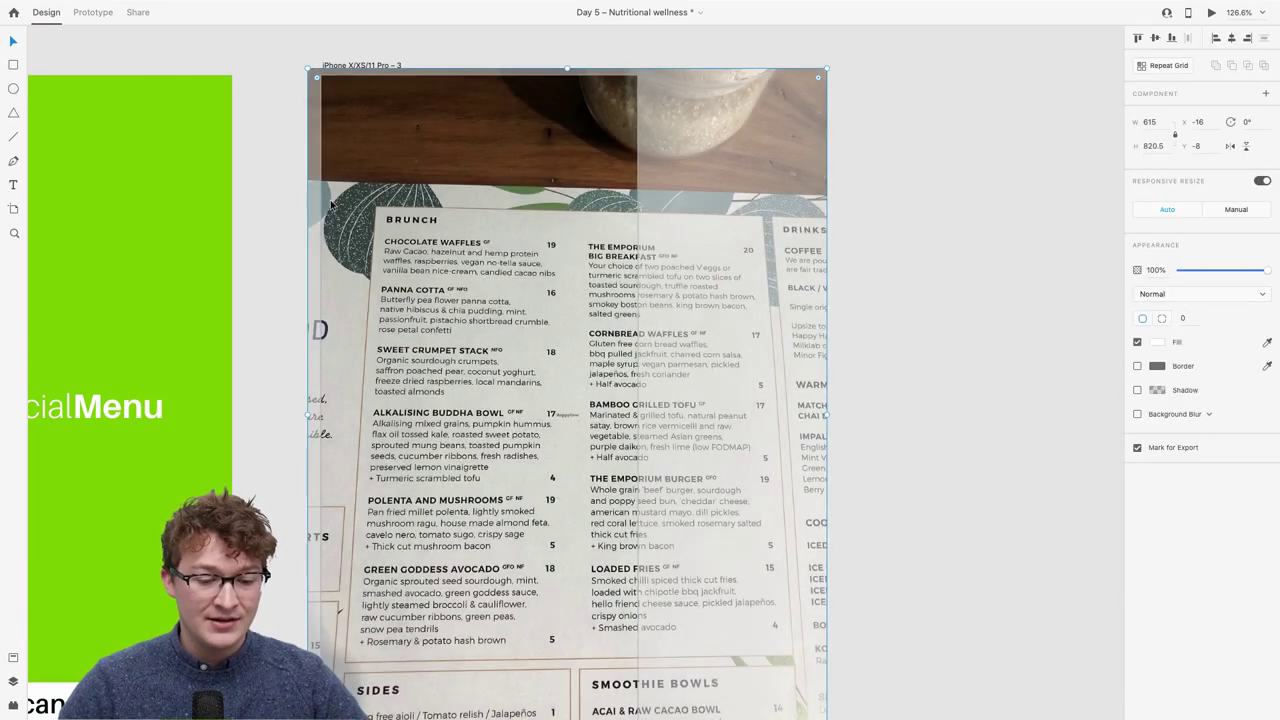
key("super+0")
left_click(165, 482)
left_click(100, 13)
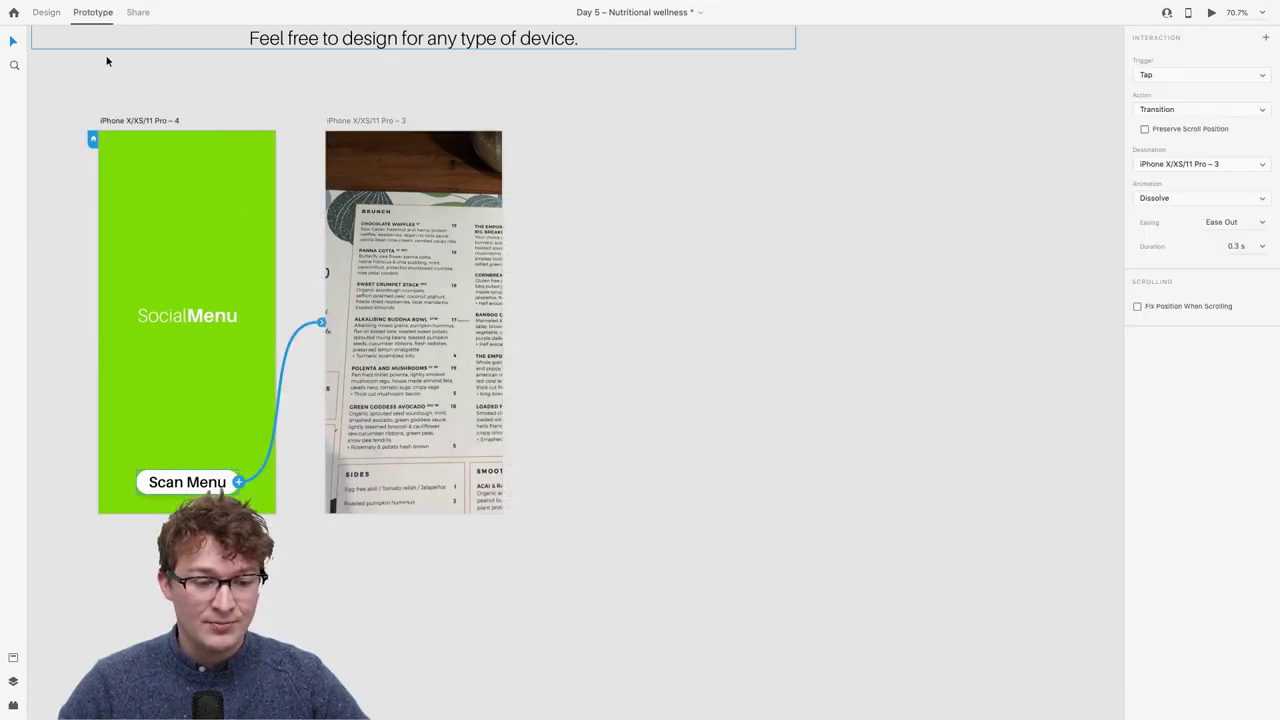
left_click(400, 336)
scroll(406, 334, "up", 3)
left_click(842, 291)
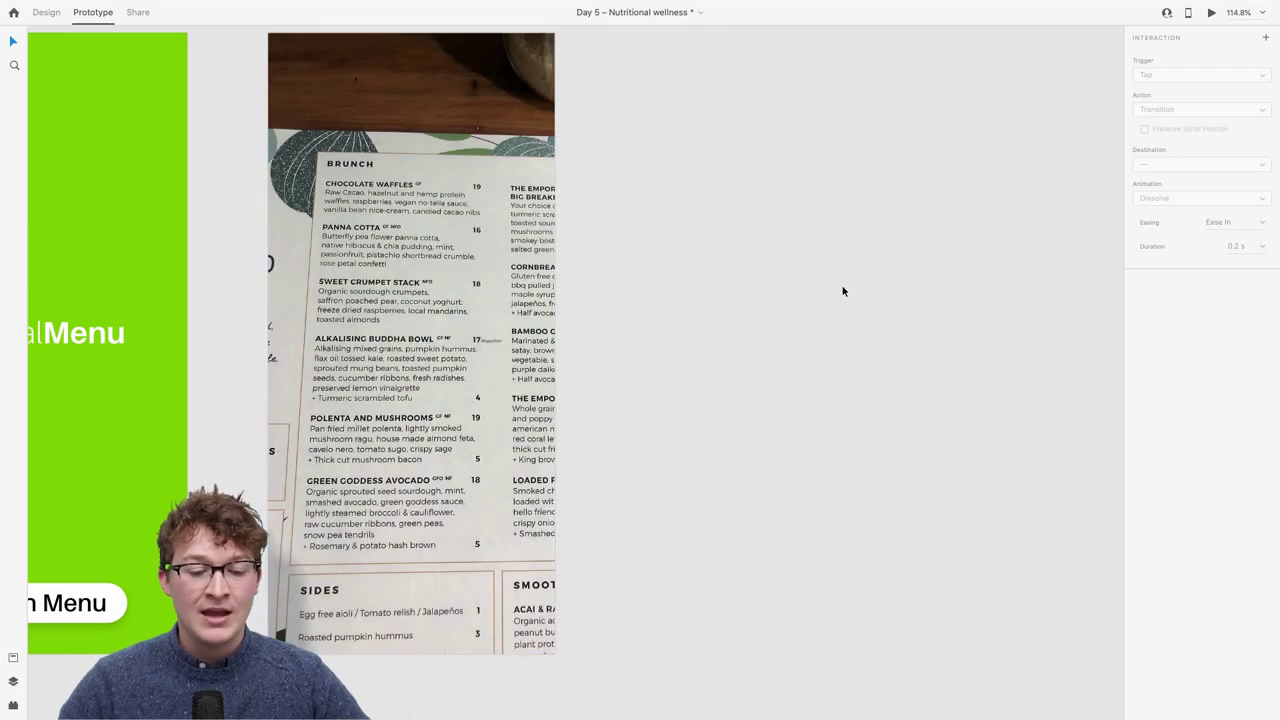
Duplicate the menu photo artboard iPhone X/XS/11 Pro – 3 beside the original.
scroll(842, 291, "up", 2)
left_click(281, 107)
key("super+d")
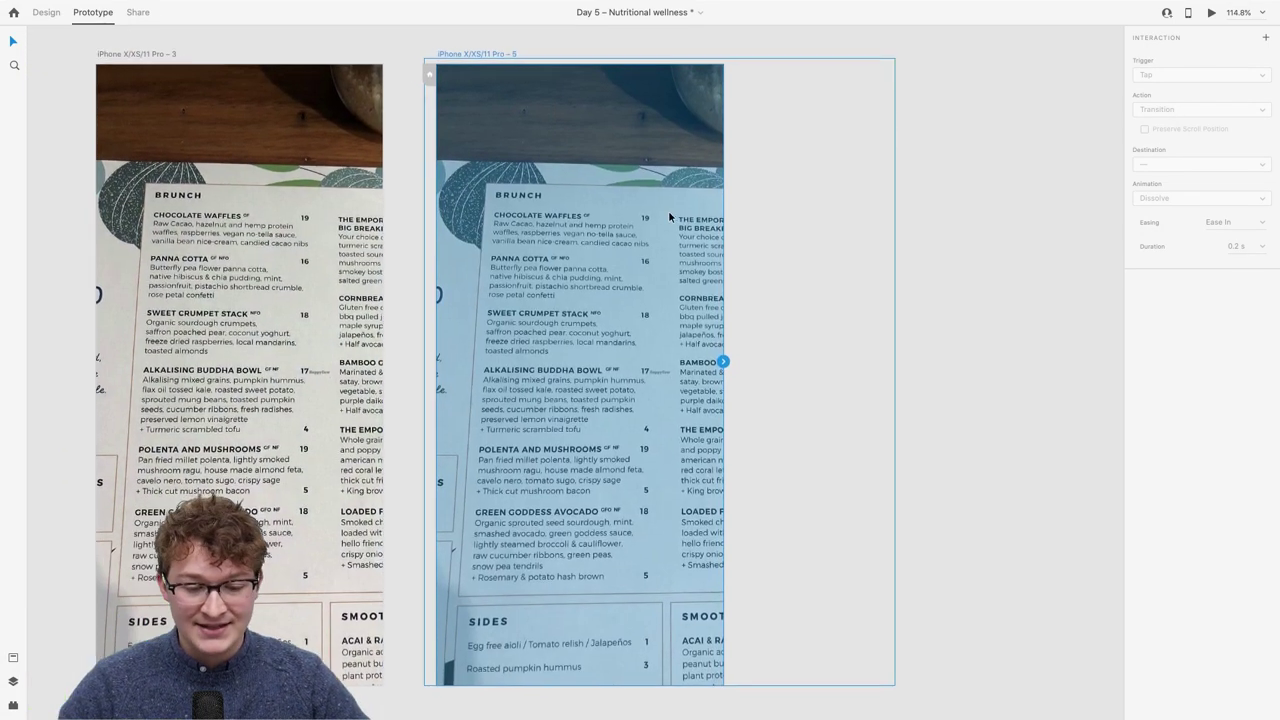
scroll(669, 215, "down", 3)
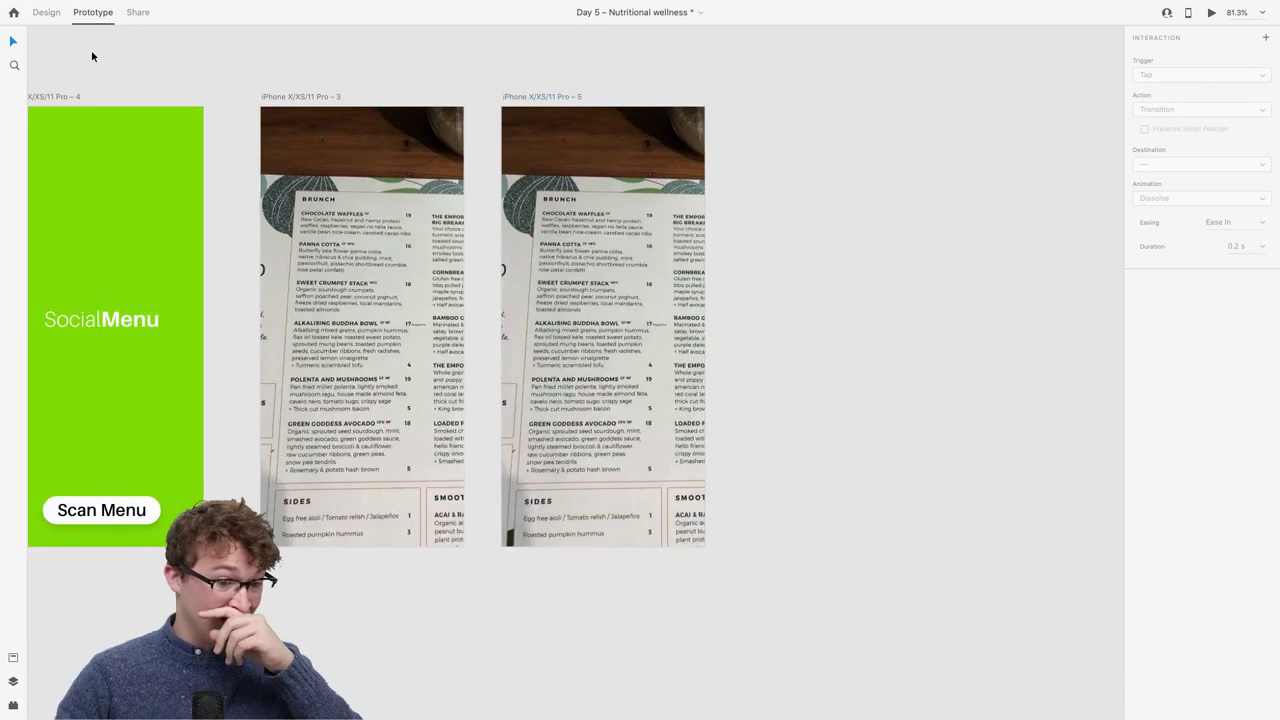
Draw a horizontal line across the middle of the duplicated menu photo artboard and extend it to a width of 375.
left_click(46, 12)
left_click(320, 134)
left_click(594, 300)
scroll(594, 308, "right", 2)
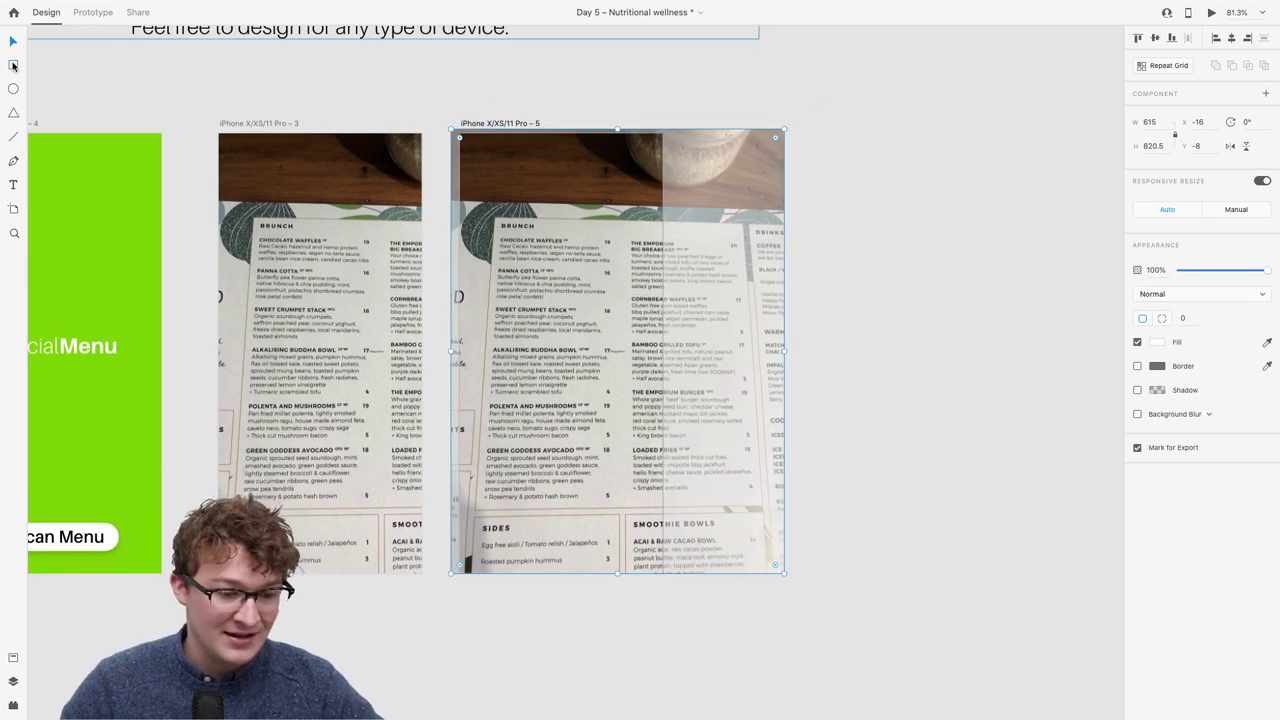
left_click(13, 65)
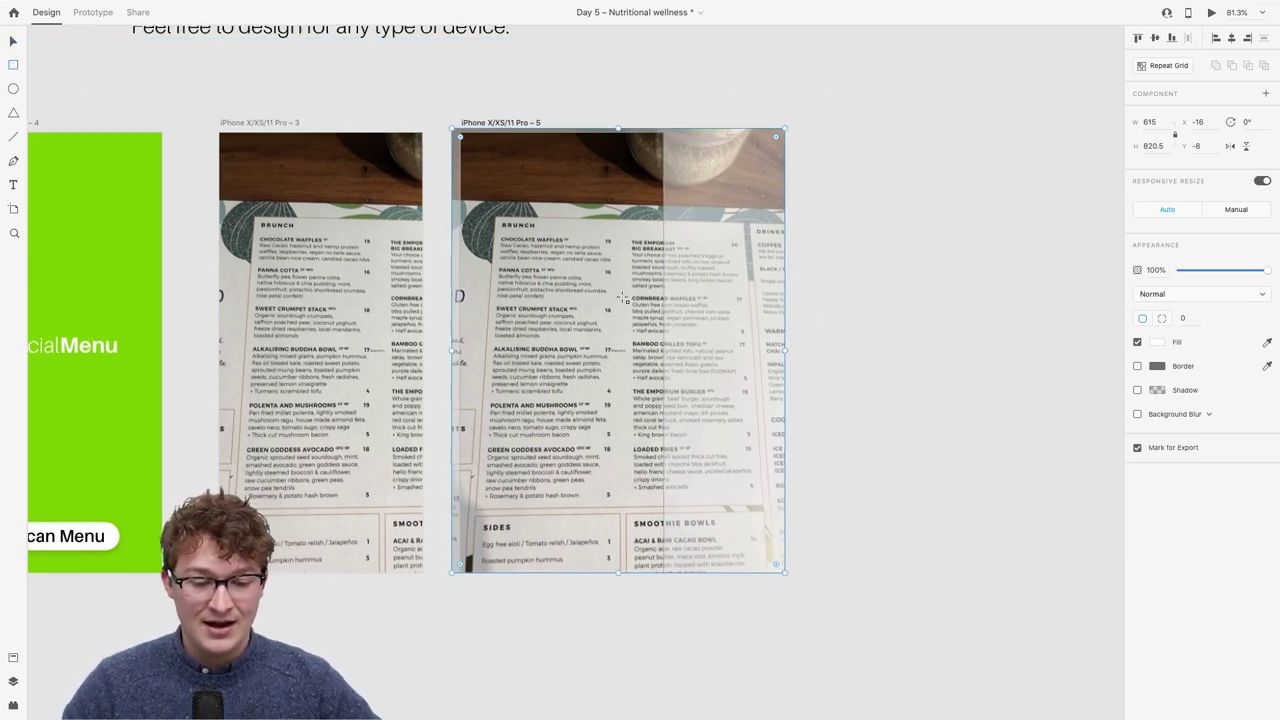
scroll(622, 298, "down", 3)
scroll(622, 298, "up", 8)
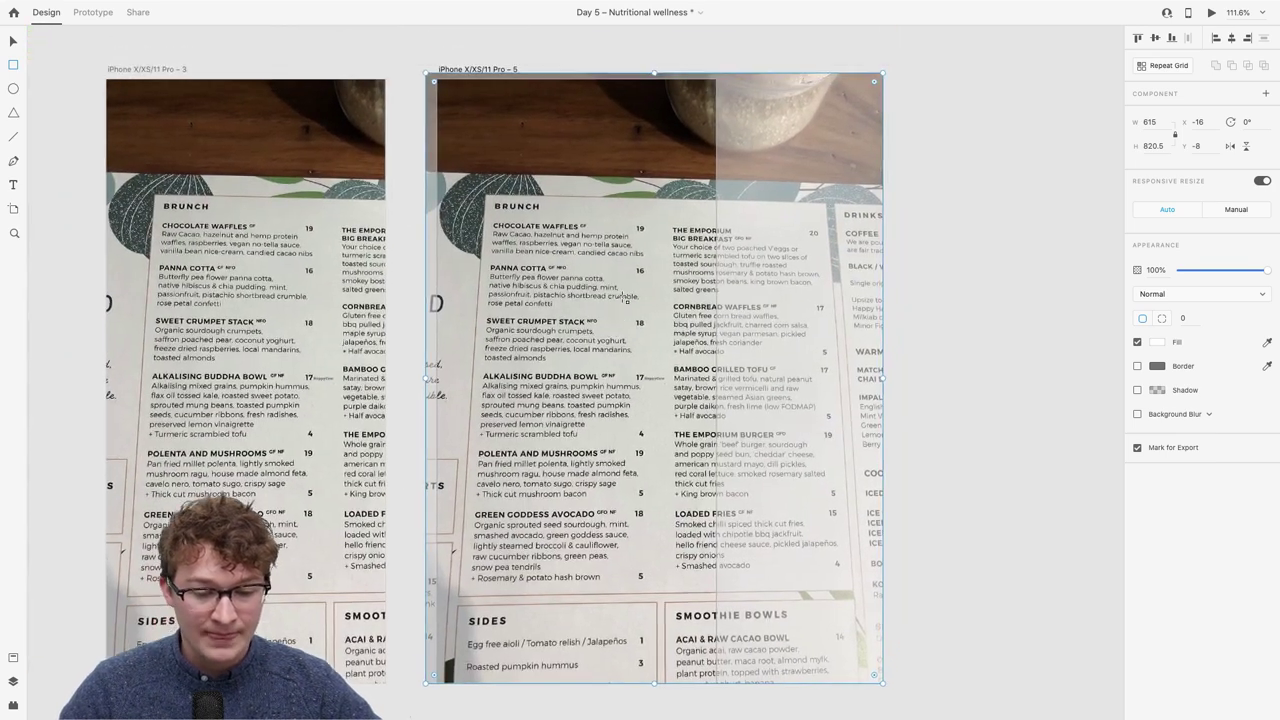
scroll(624, 298, "down", 4)
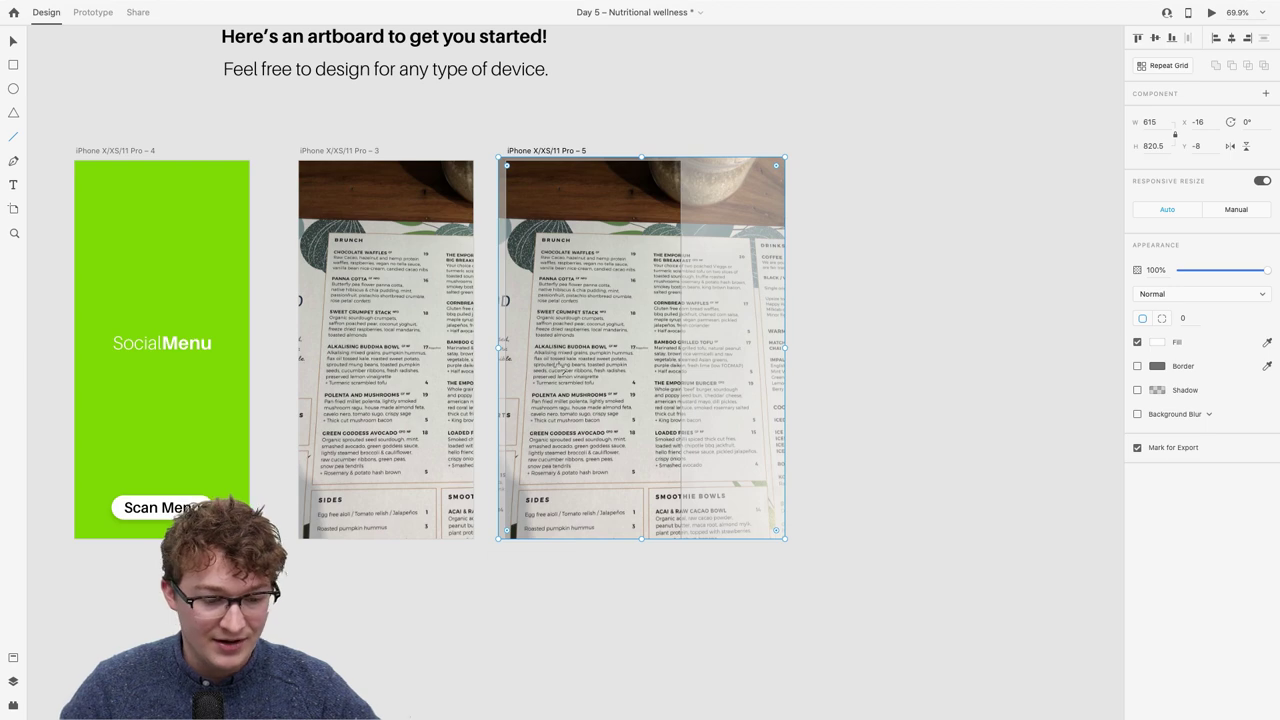
mouse_move(515, 372)
left_mouse_down()
mouse_move(678, 372)
mouse_move(589, 357)
left_mouse_up()
scroll(678, 372, "up", 5)
scroll(663, 377, "down", 1)
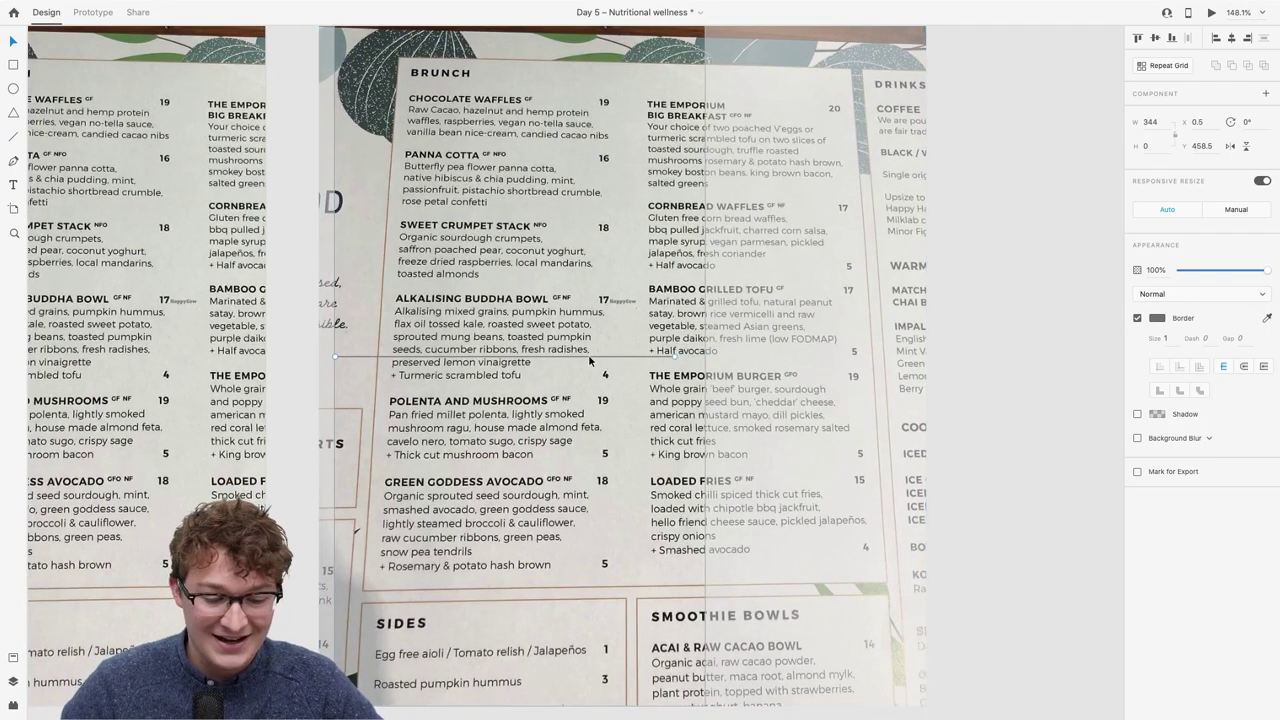
left_click_drag(675, 359, 706, 361)
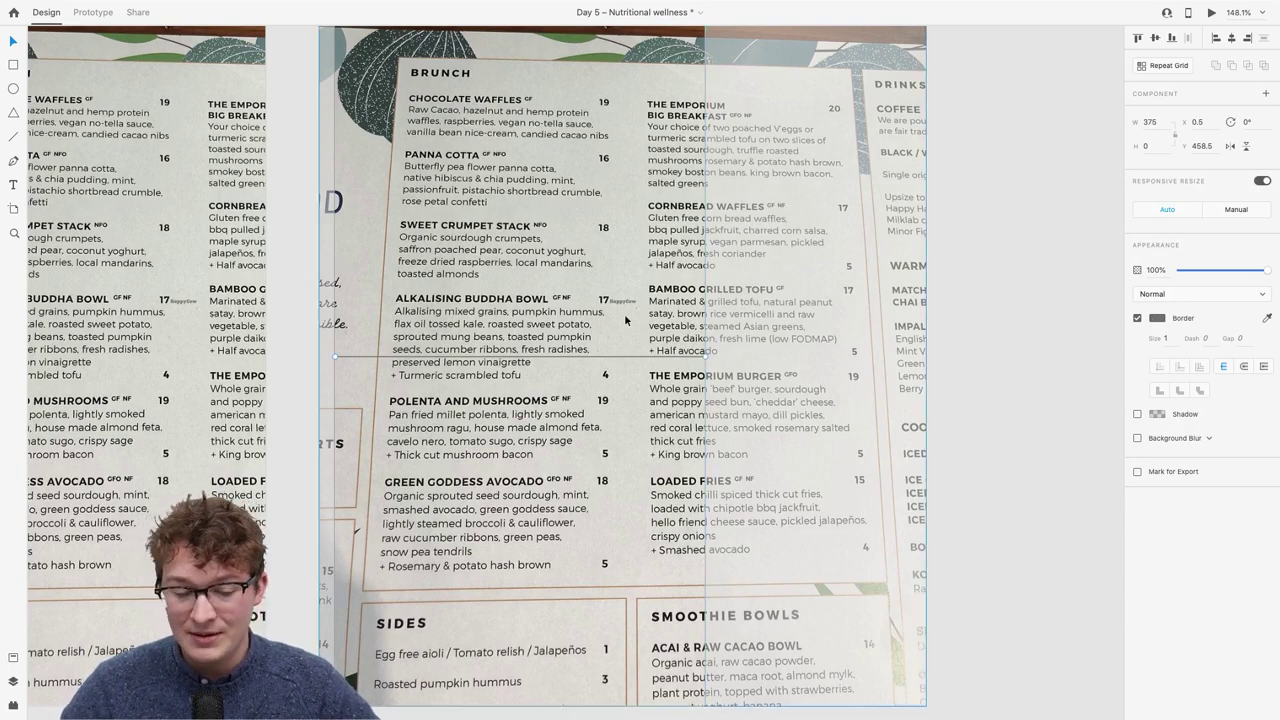
Colour the line's border with the green sampled from the splash artboard and set its border size to 10.
scroll(624, 313, "down", 5)
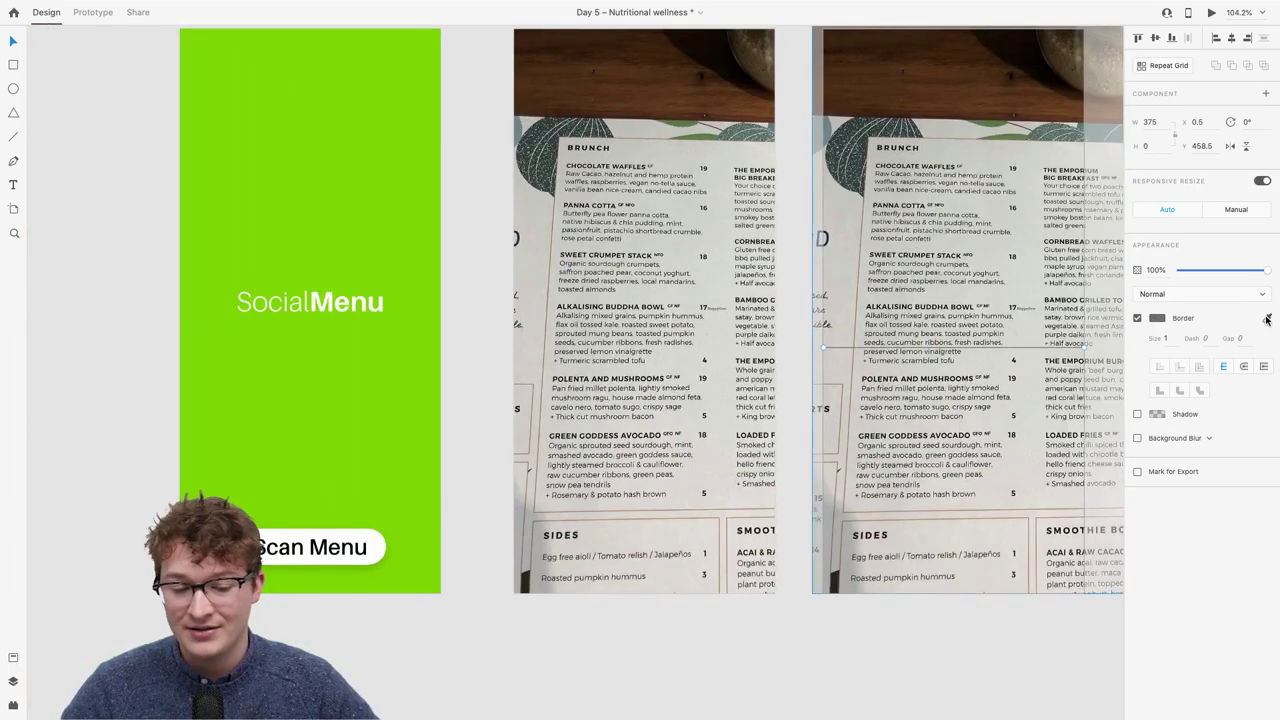
left_click(1267, 318)
left_click(428, 140)
scroll(615, 249, "right", 5)
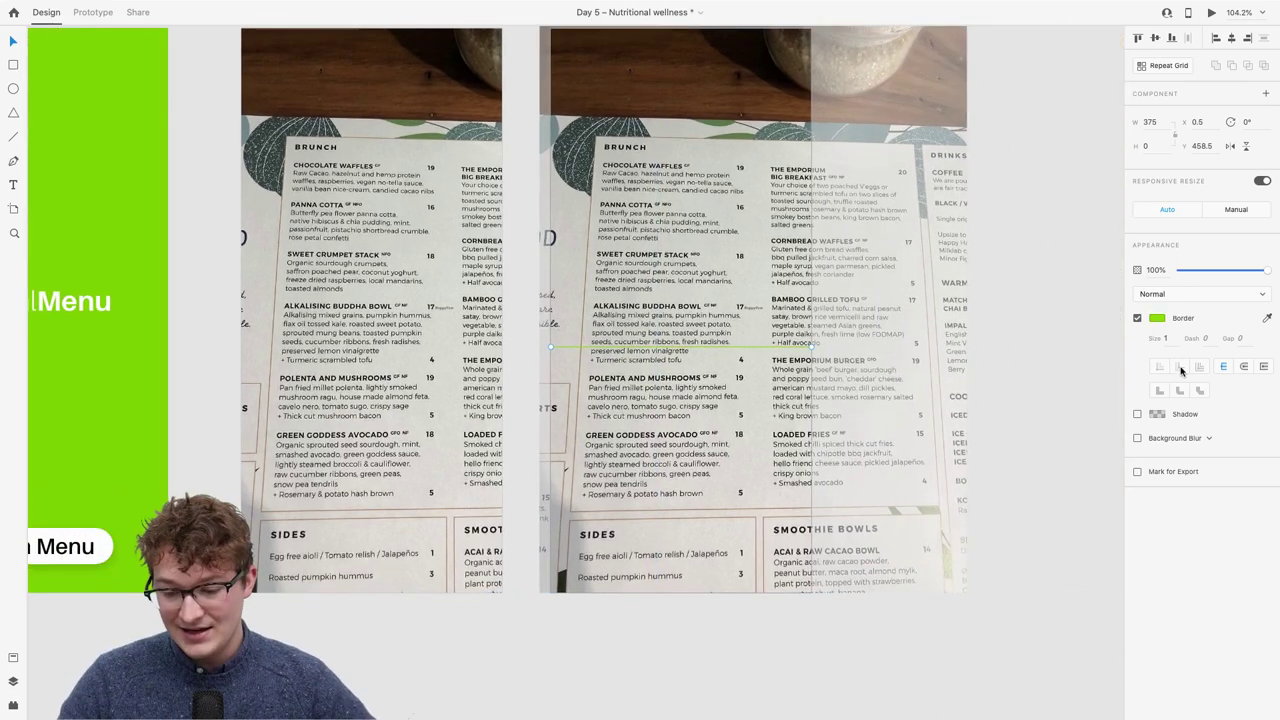
left_click(1174, 341)
type("10")
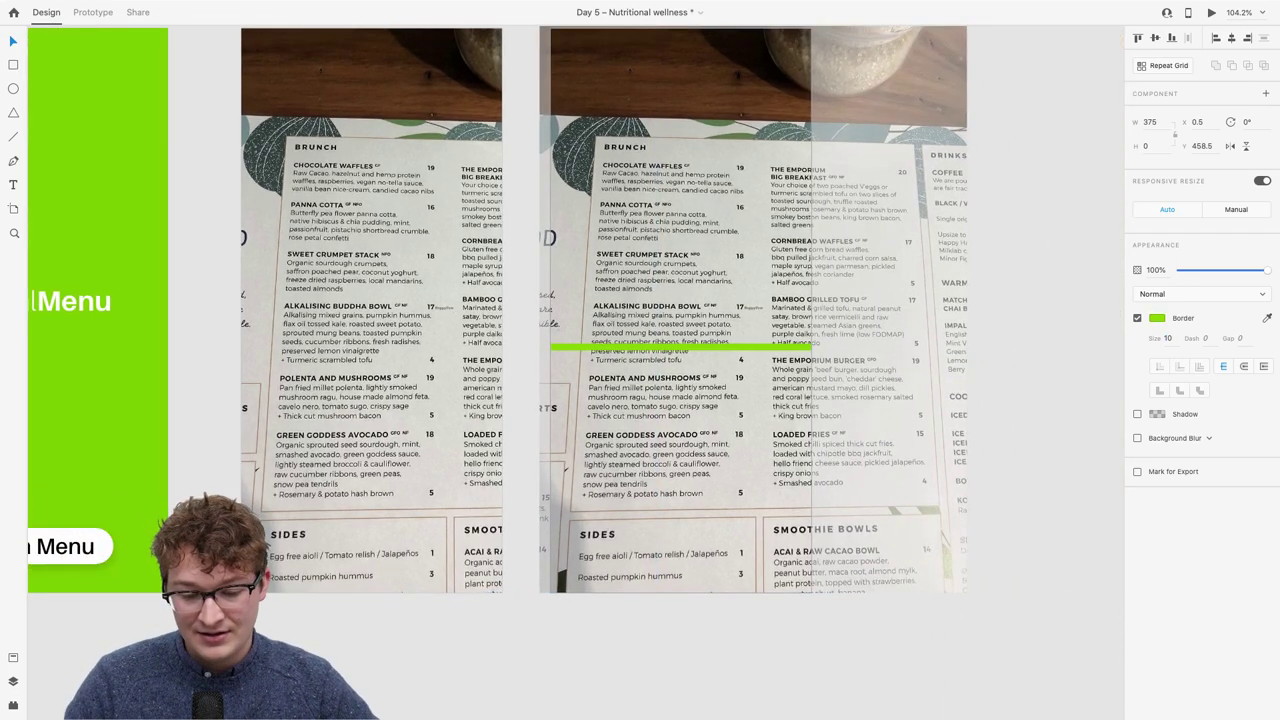
Add a shadow to the scan line in the line's own green at 100% opacity, with a Y offset of 0.
scroll(780, 374, "up", 5)
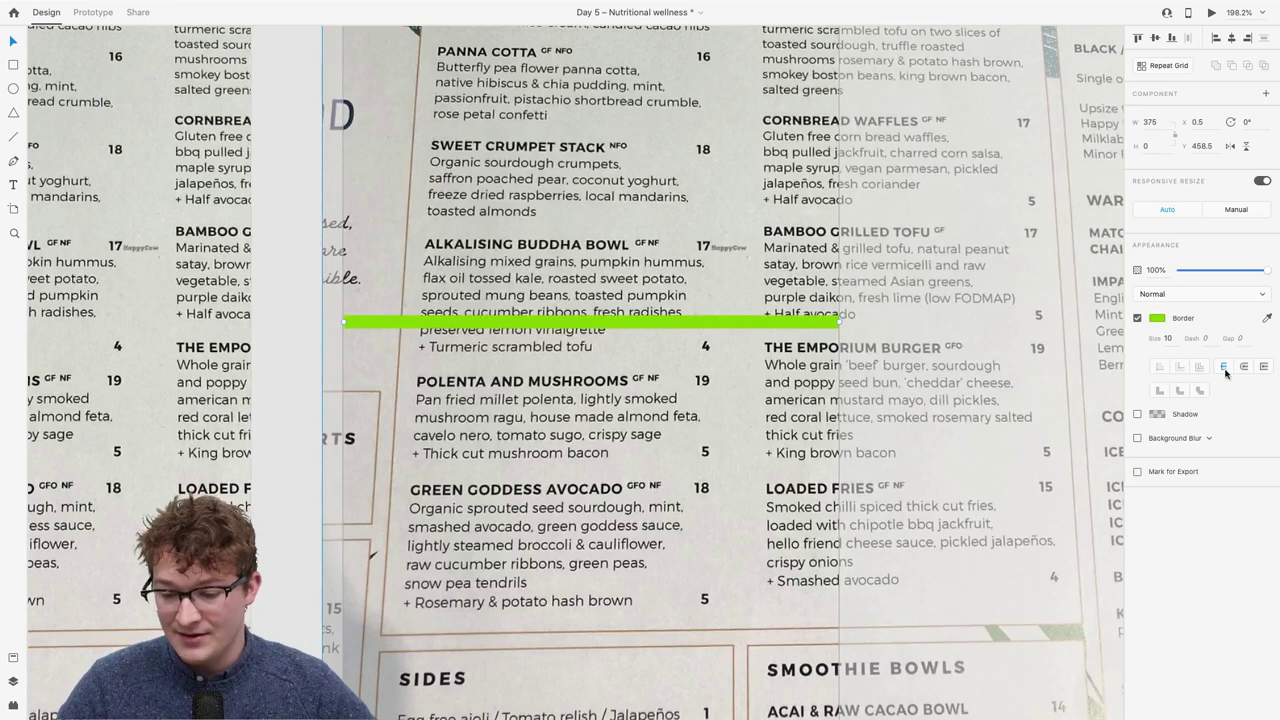
left_click(1138, 414)
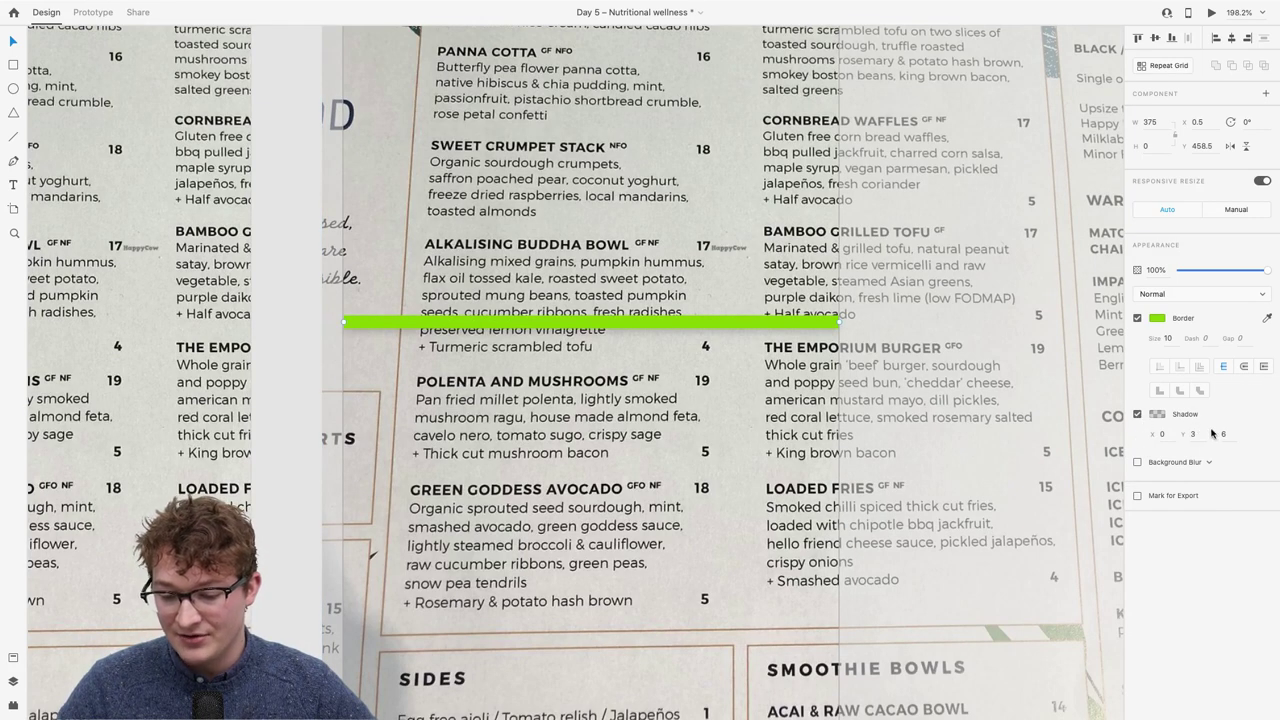
left_click(1158, 414)
left_click(1130, 459)
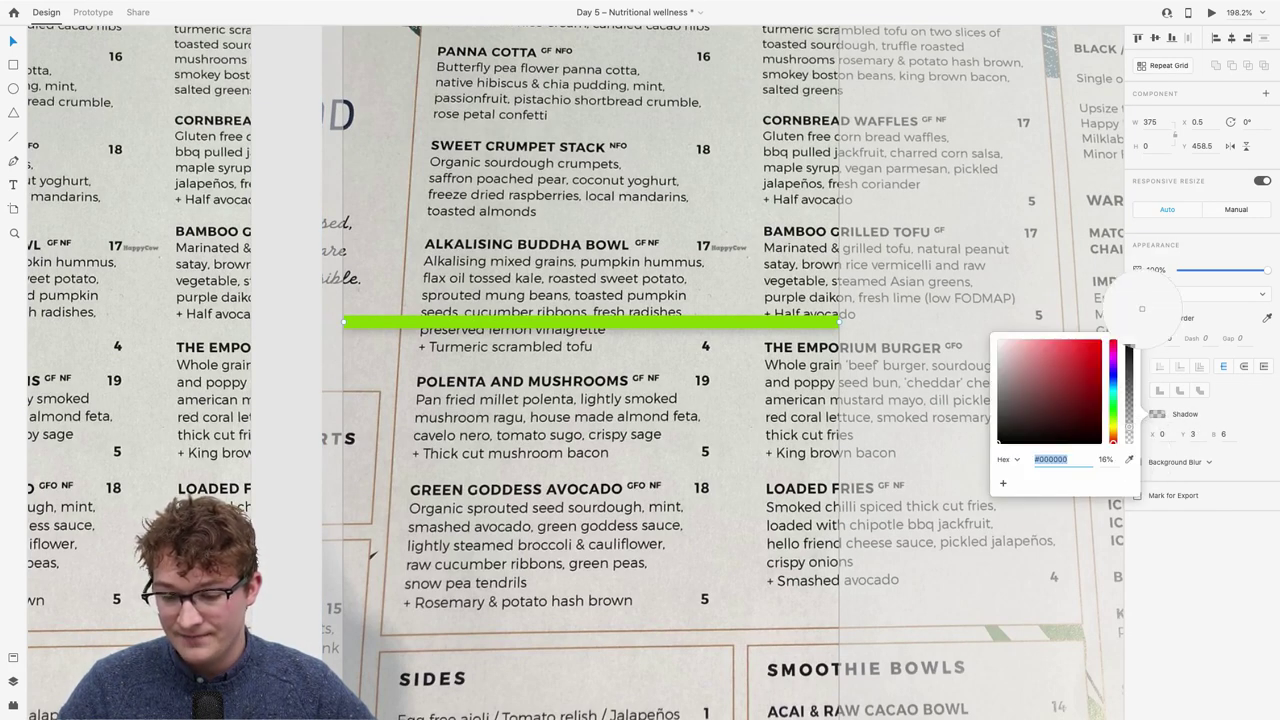
left_click(1157, 317)
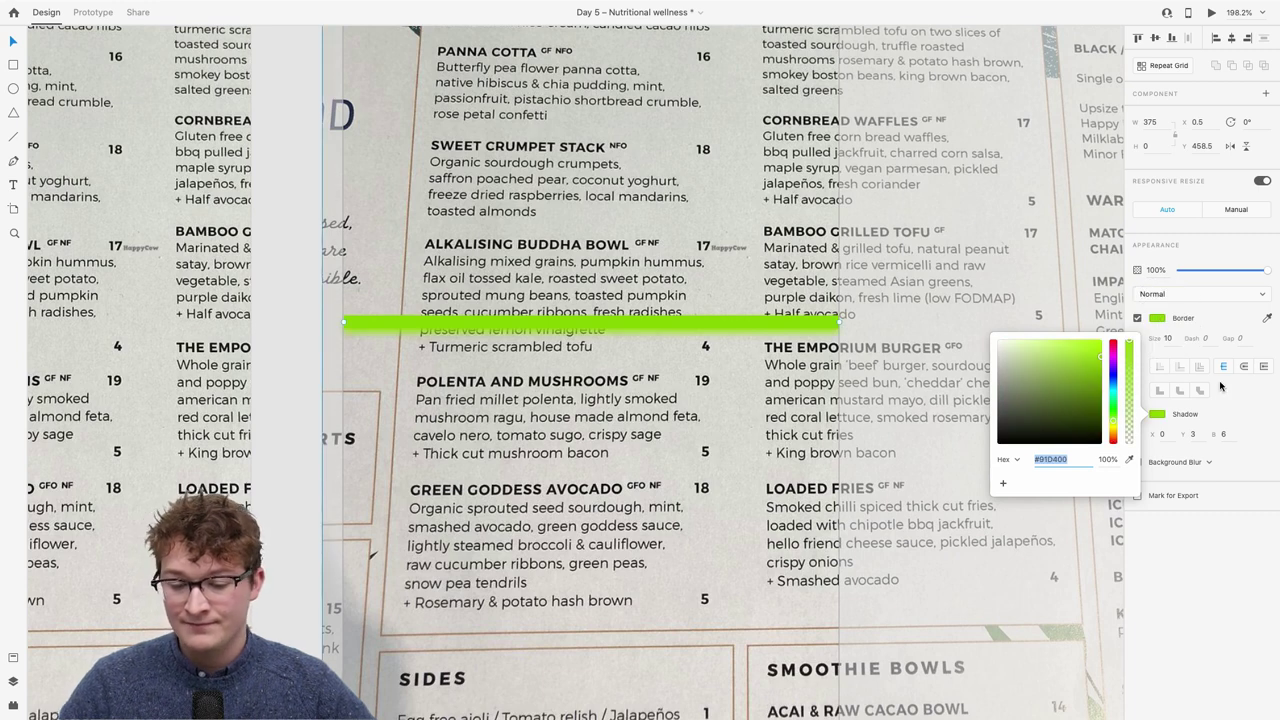
left_click(1199, 434)
type("0")
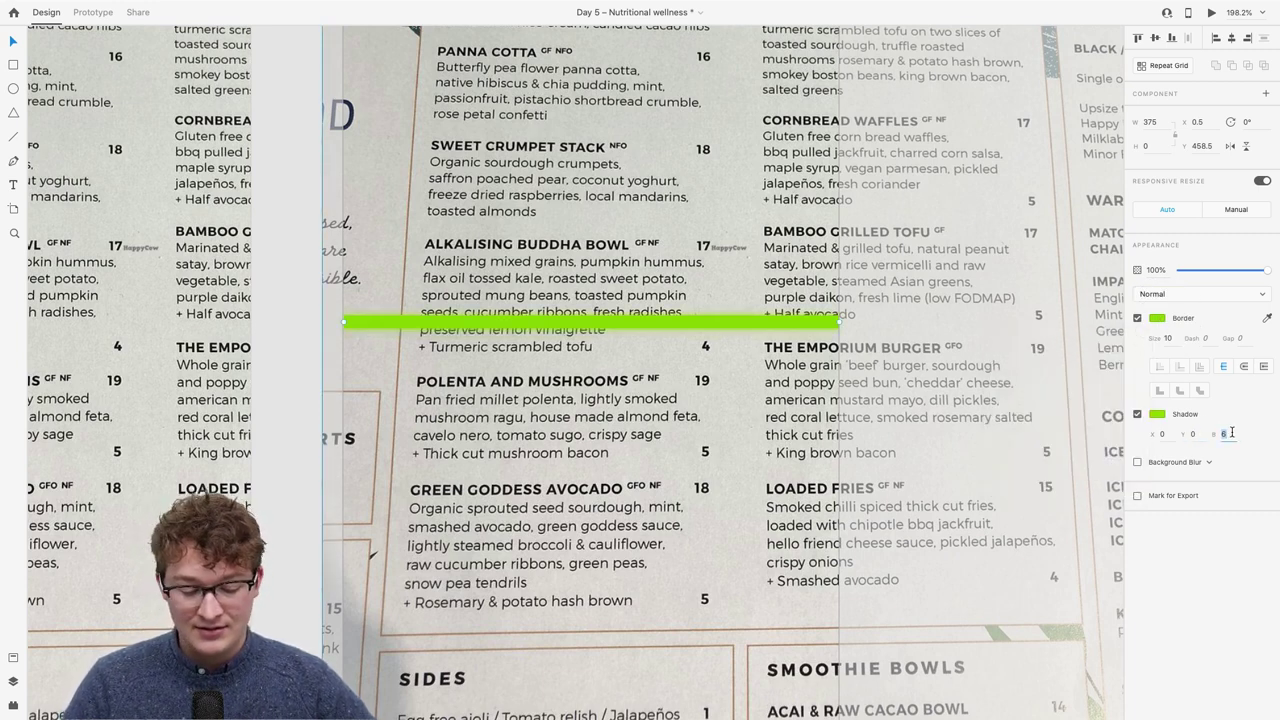
left_click(1159, 414)
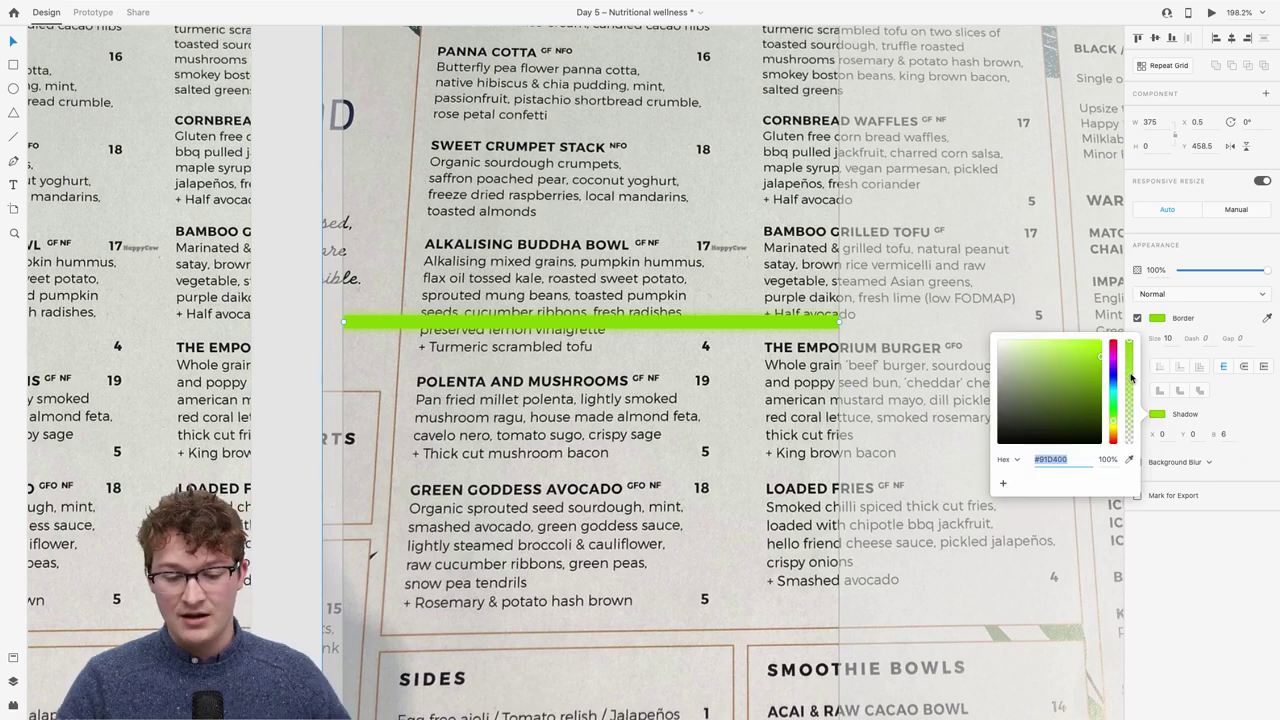
left_click(1173, 481)
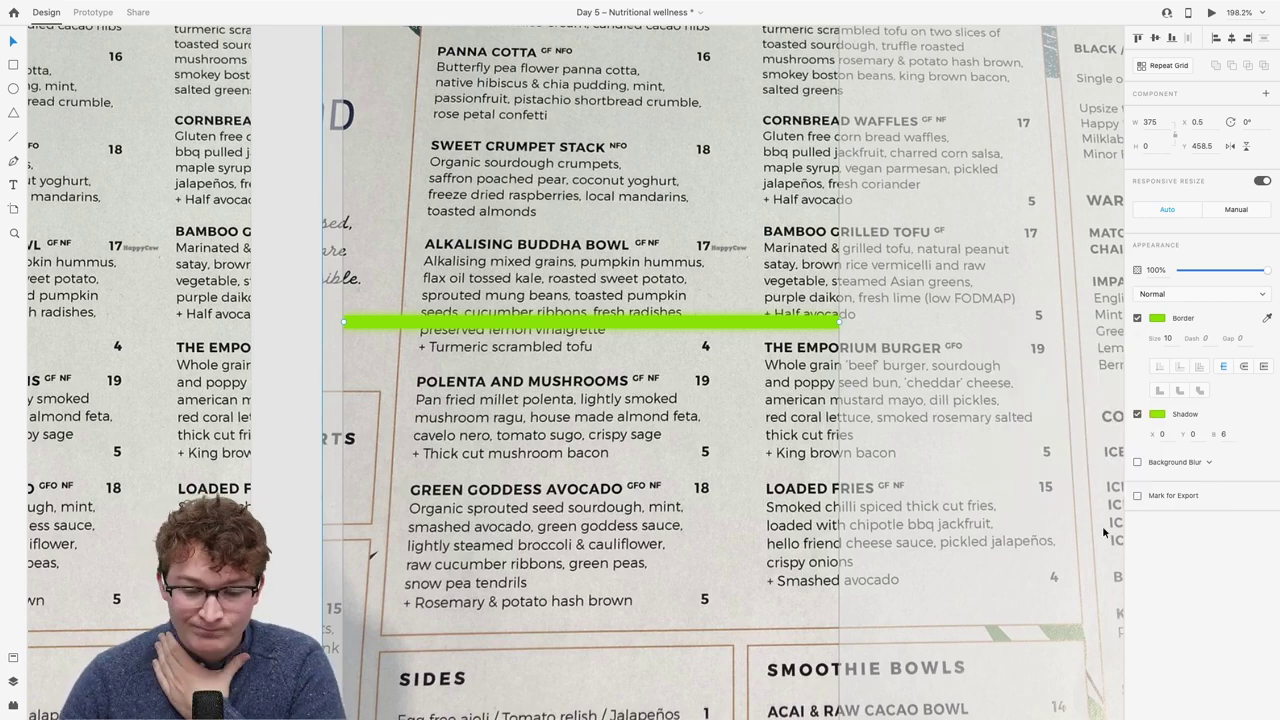
Set the green scan line's border size to 6.
scroll(754, 438, "down", 5)
left_click(1168, 338)
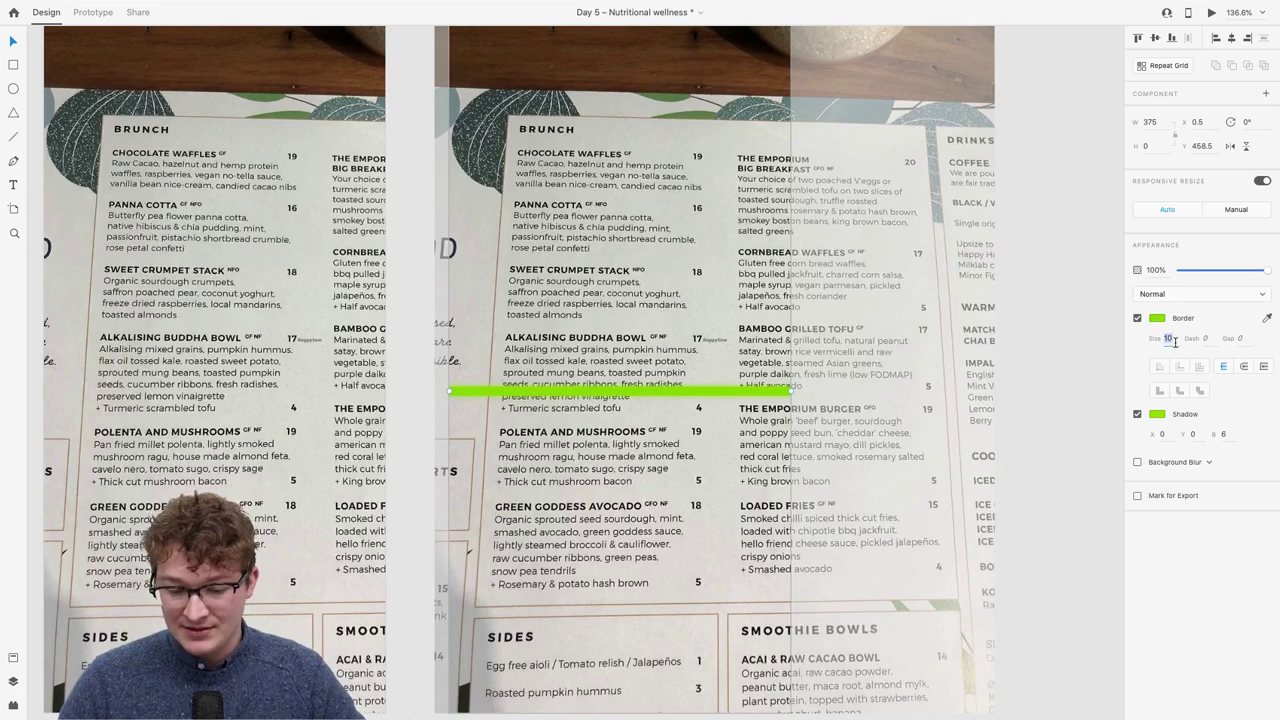
type("6")
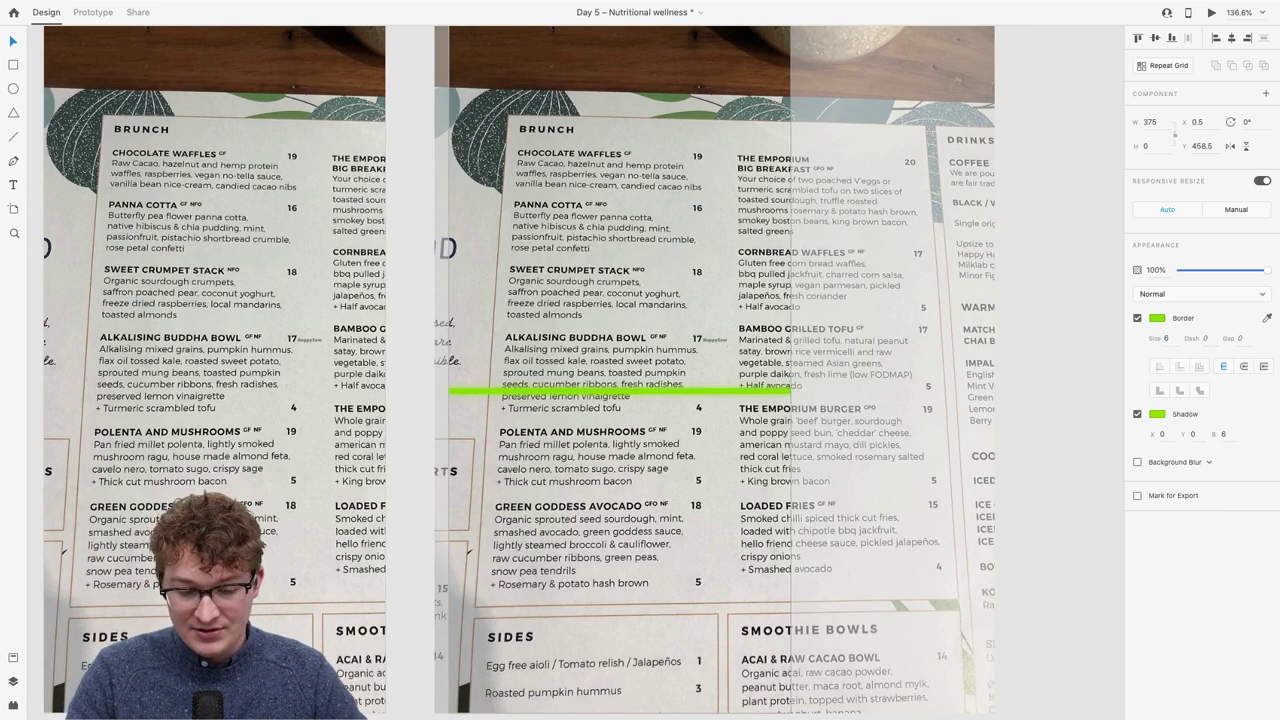
Move the scan line to the bottom edge of artboard iPhone X/XS/11 Pro – 5 and place a copy at the top of iPhone X/XS/11 Pro – 3.
scroll(968, 357, "down", 5)
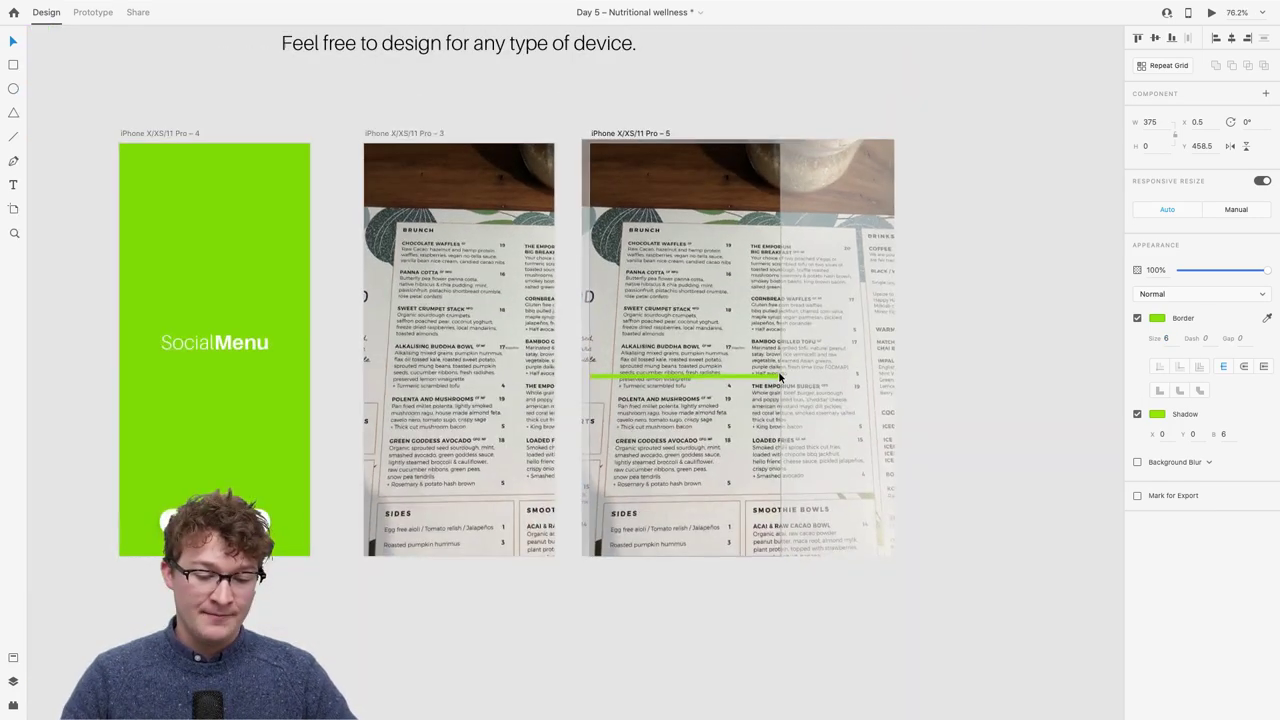
left_click_drag(738, 387, 722, 566)
left_click(470, 480)
key("super+v")
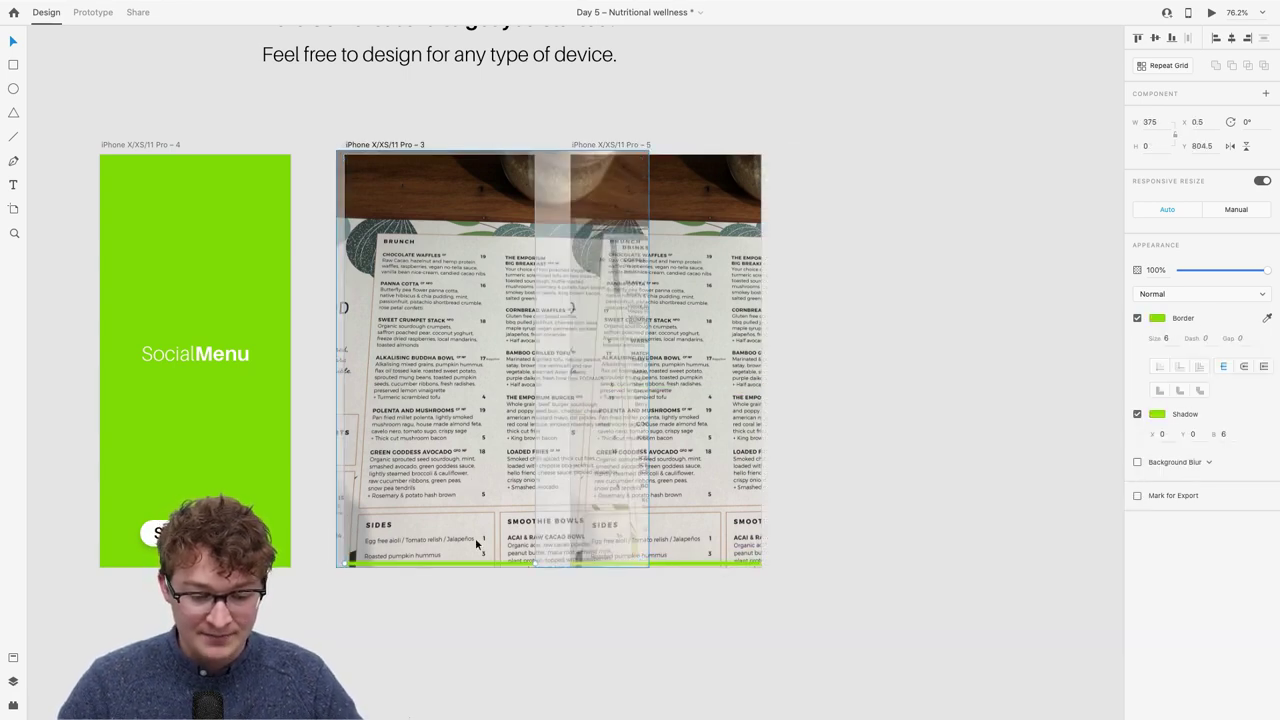
left_click_drag(469, 564, 490, 162)
Add a prototype link from artboard iPhone X/XS/11 Pro – 3 to iPhone X/XS/11 Pro – 5.
left_click(94, 12)
left_click(508, 332)
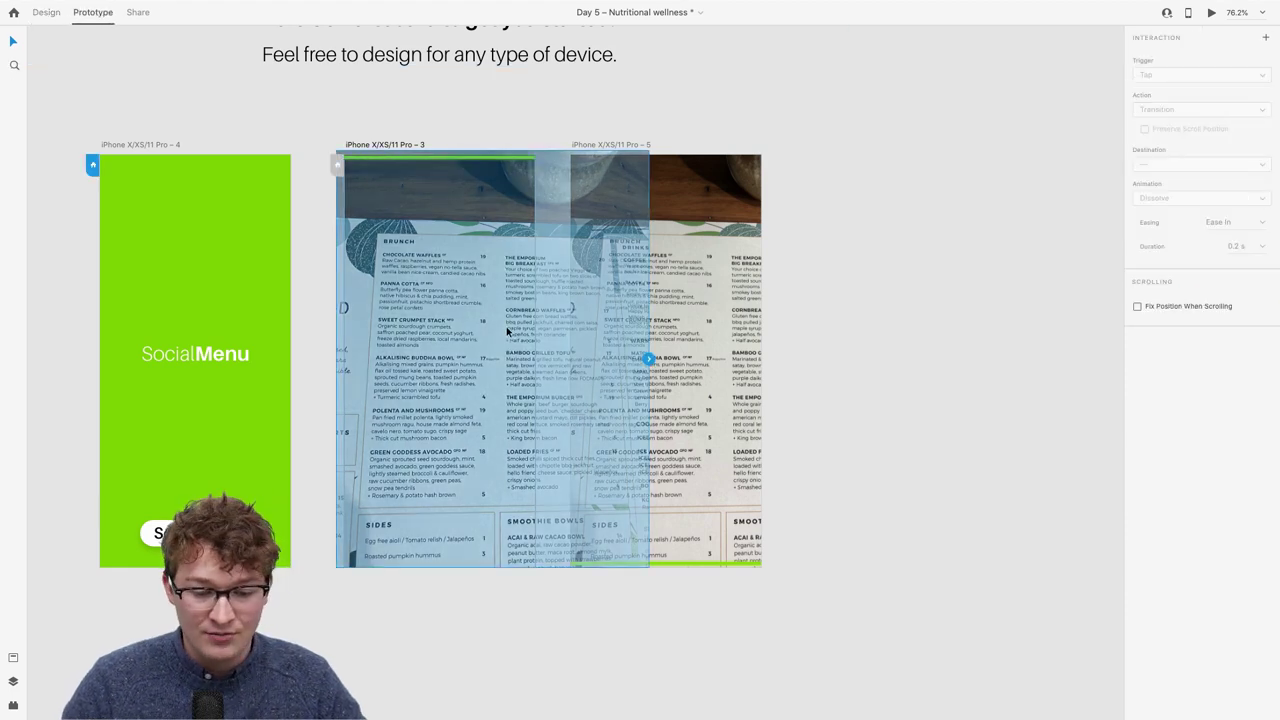
left_click(413, 148)
left_click_drag(535, 348, 653, 408)
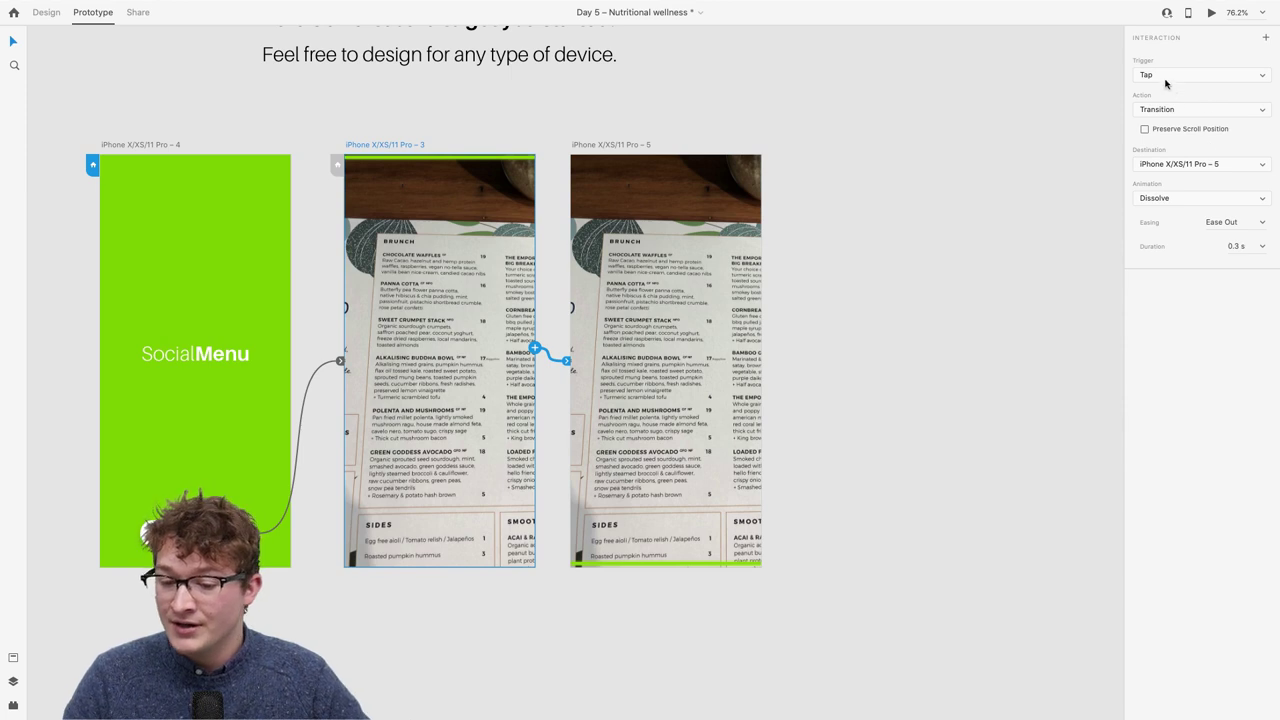
Set the link between the two menu artboards to a Time trigger with the Auto-Animate action.
left_click(1165, 84)
left_click(1165, 97)
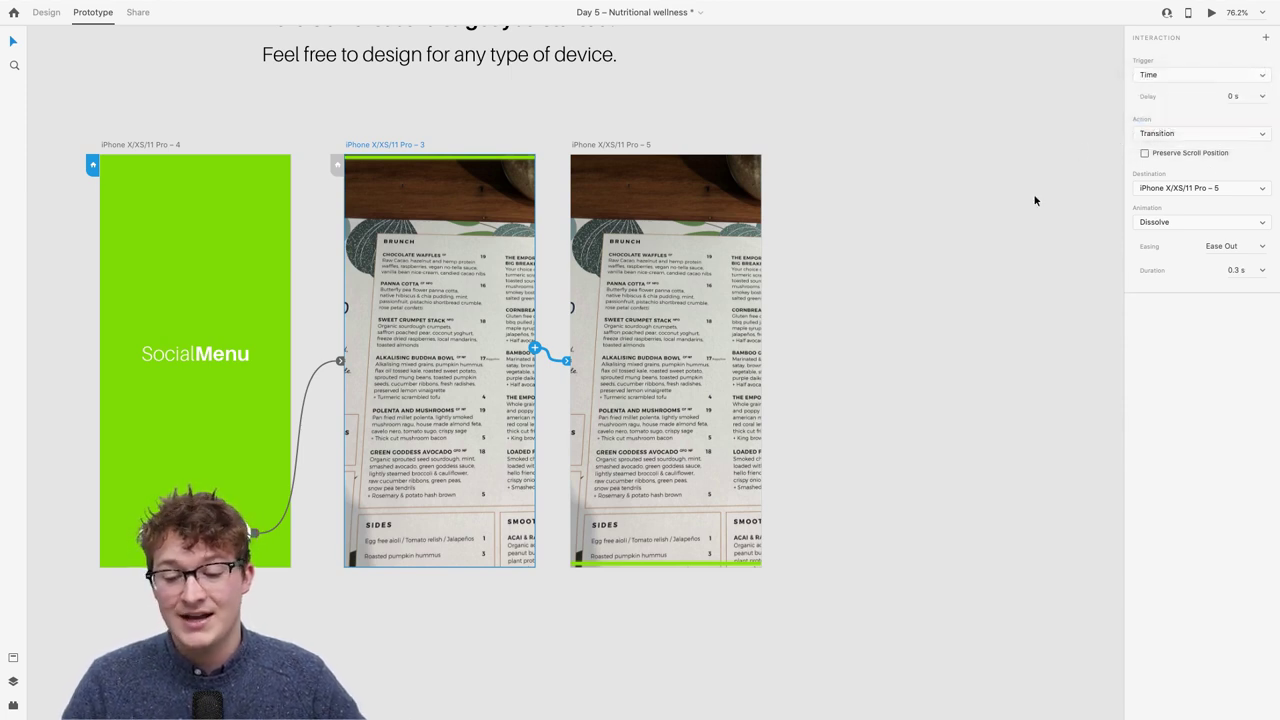
left_click(1239, 218)
left_click(1238, 170)
left_click(1236, 134)
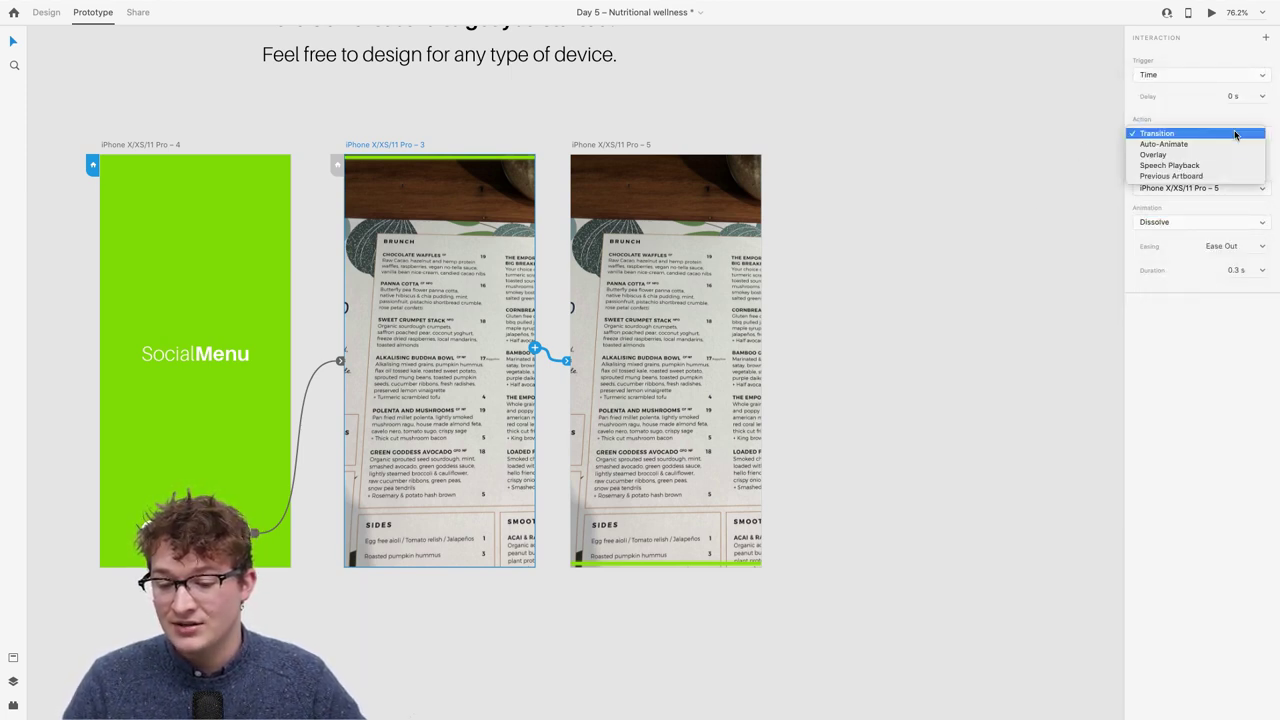
left_click(1234, 144)
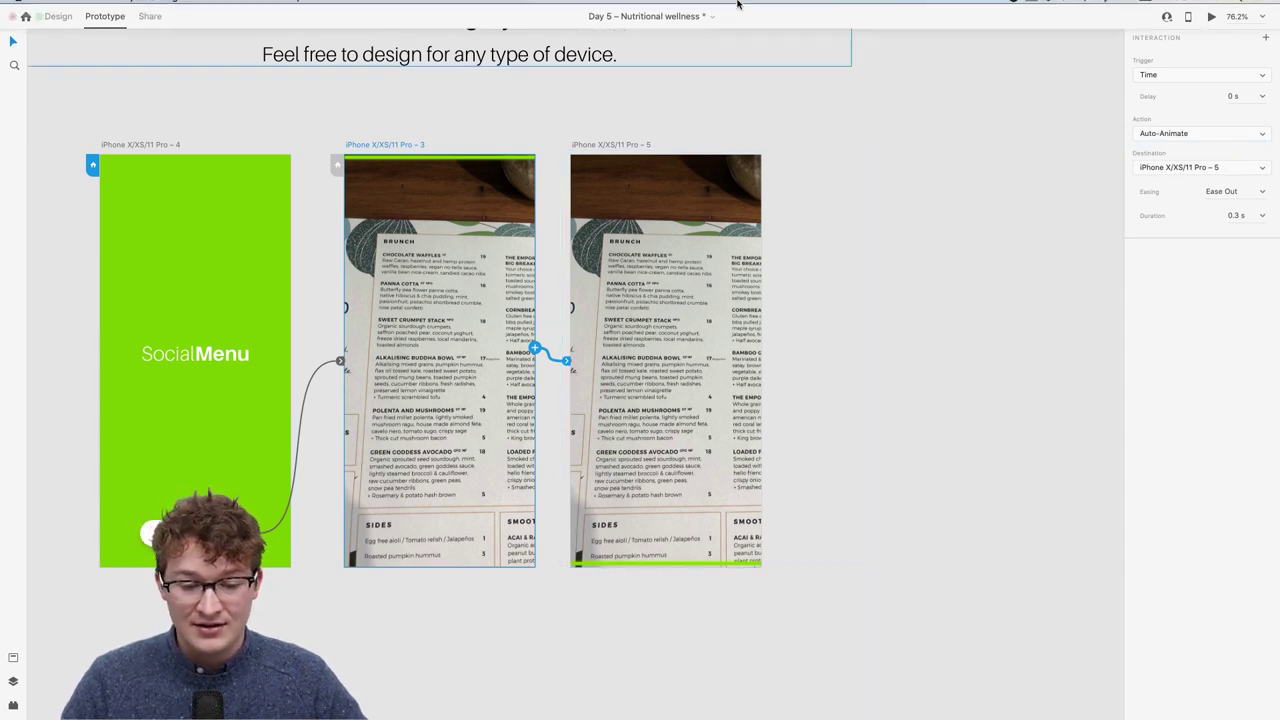
Duplicate artboard iPhone X/XS/11 Pro – 3 after iPhone X/XS/11 Pro – 5 and link iPhone X/XS/11 Pro – 5 to the copy with timed Auto-Animate.
left_click_drag(378, 145, 826, 150)
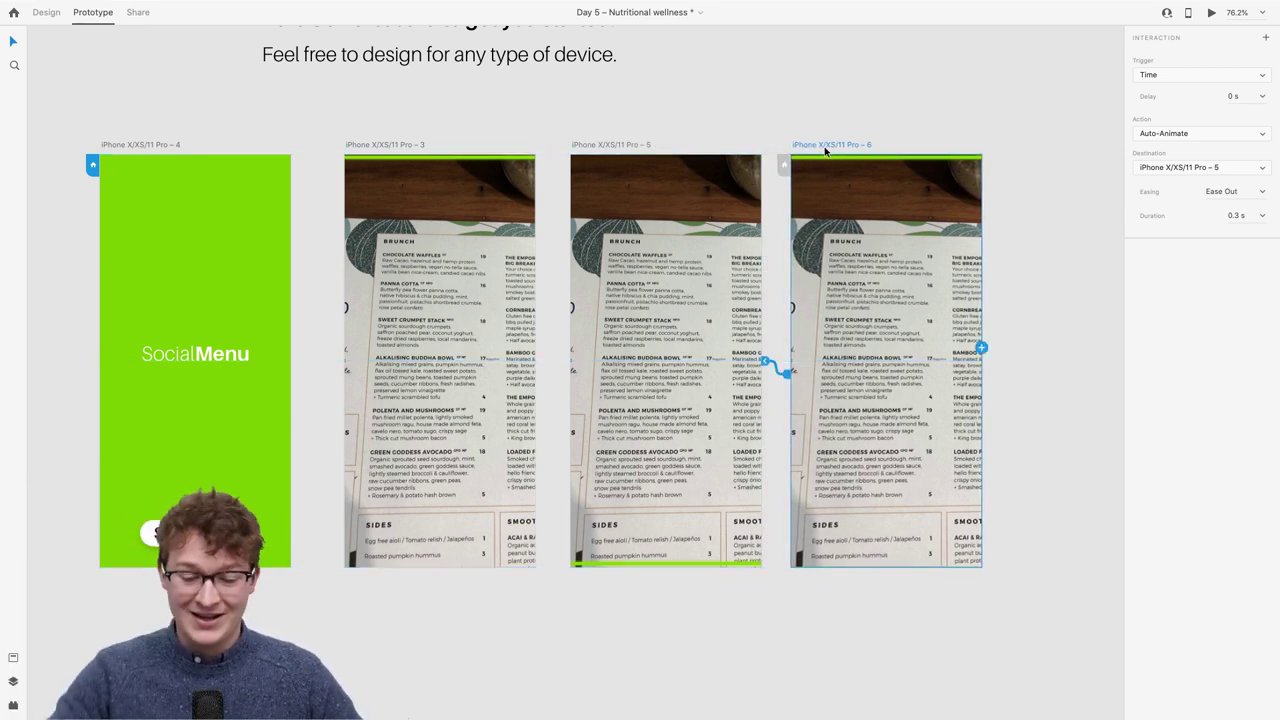
left_click_drag(763, 360, 867, 350)
left_click(643, 146)
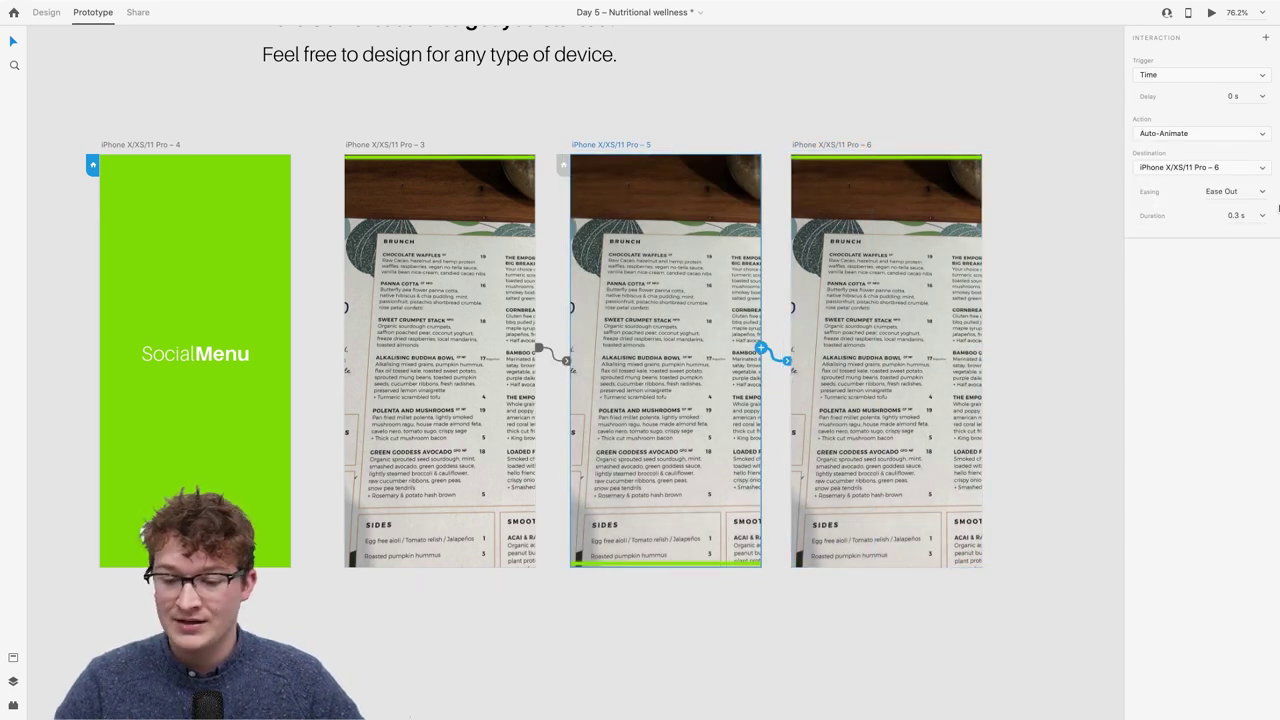
Preview the prototype from the green splash screen and play the scan animation through the Scan Menu button.
left_click(141, 293)
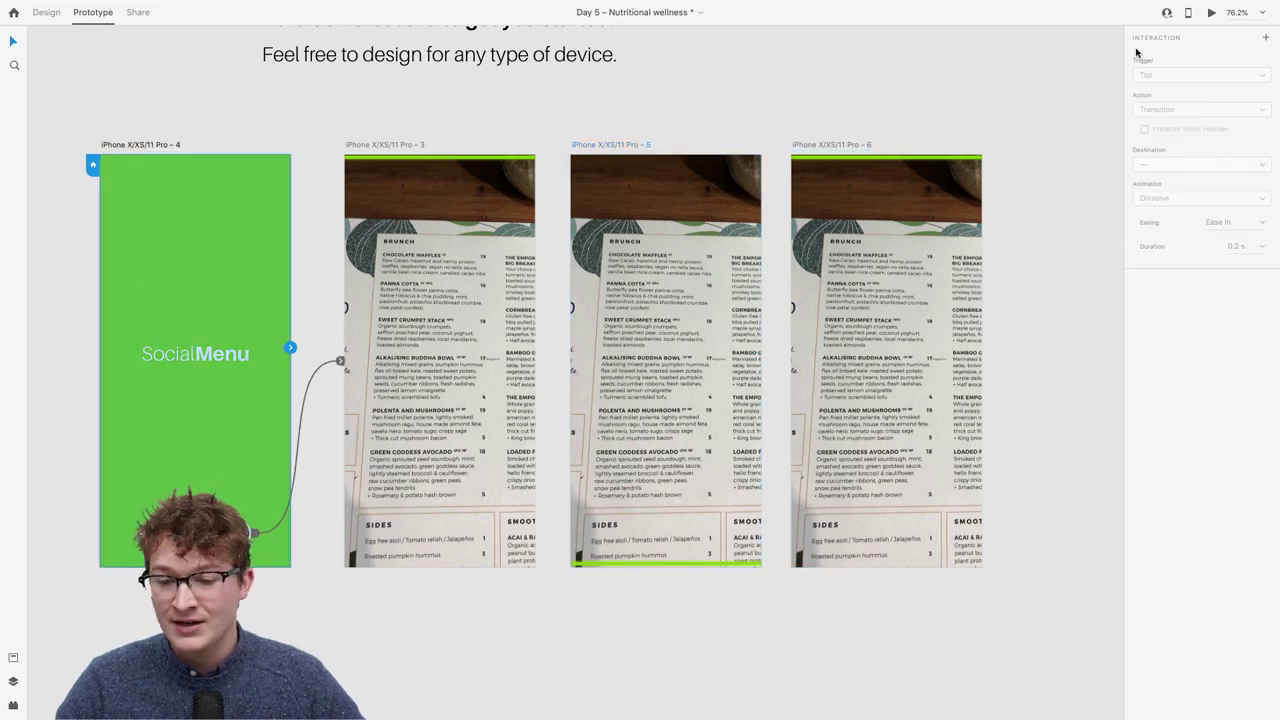
left_click(1210, 12)
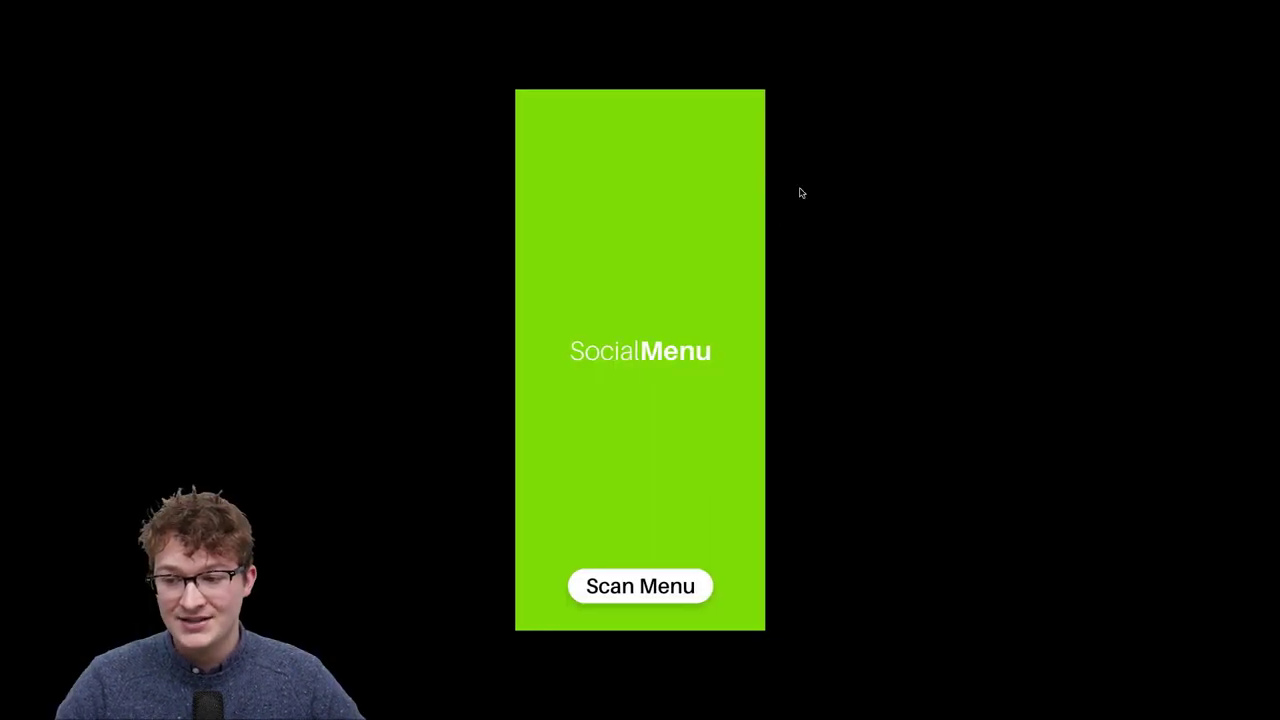
left_click(626, 589)
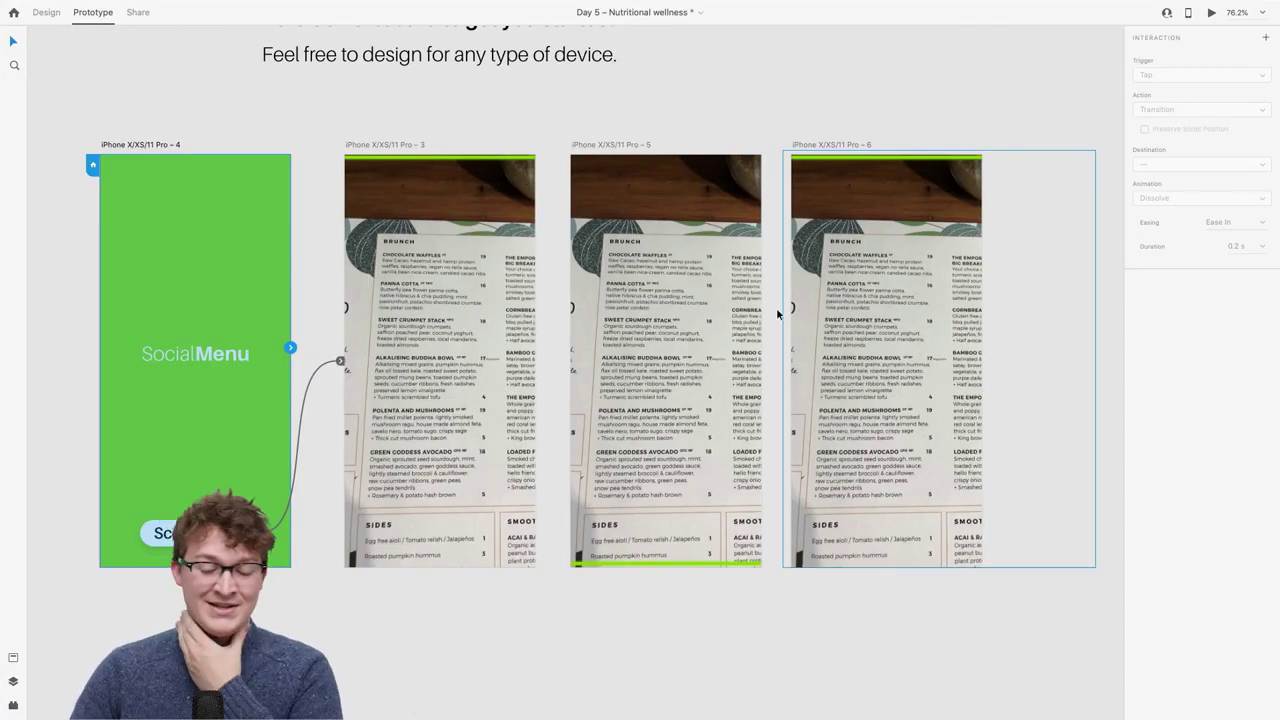
Inspect the timed transition settings of artboard iPhone X/XS/11 Pro – 5.
scroll(719, 319, "right", 5)
scroll(514, 264, "left", 3)
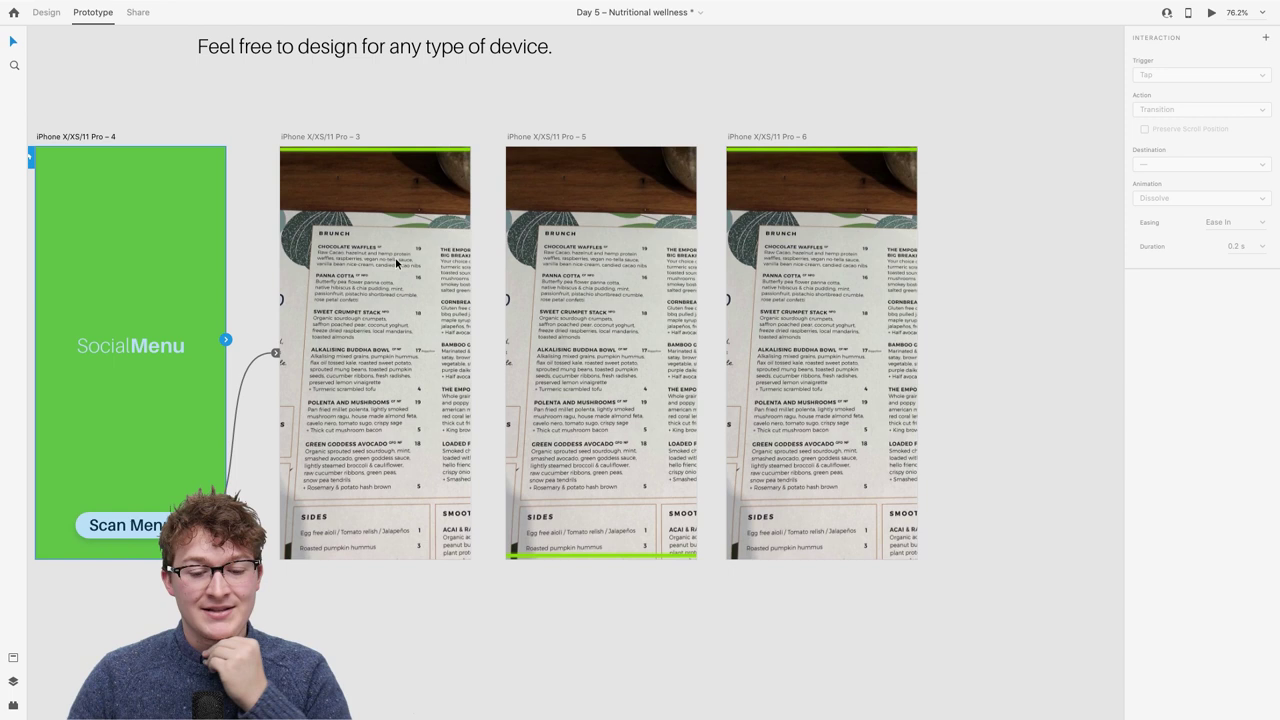
left_click(548, 136)
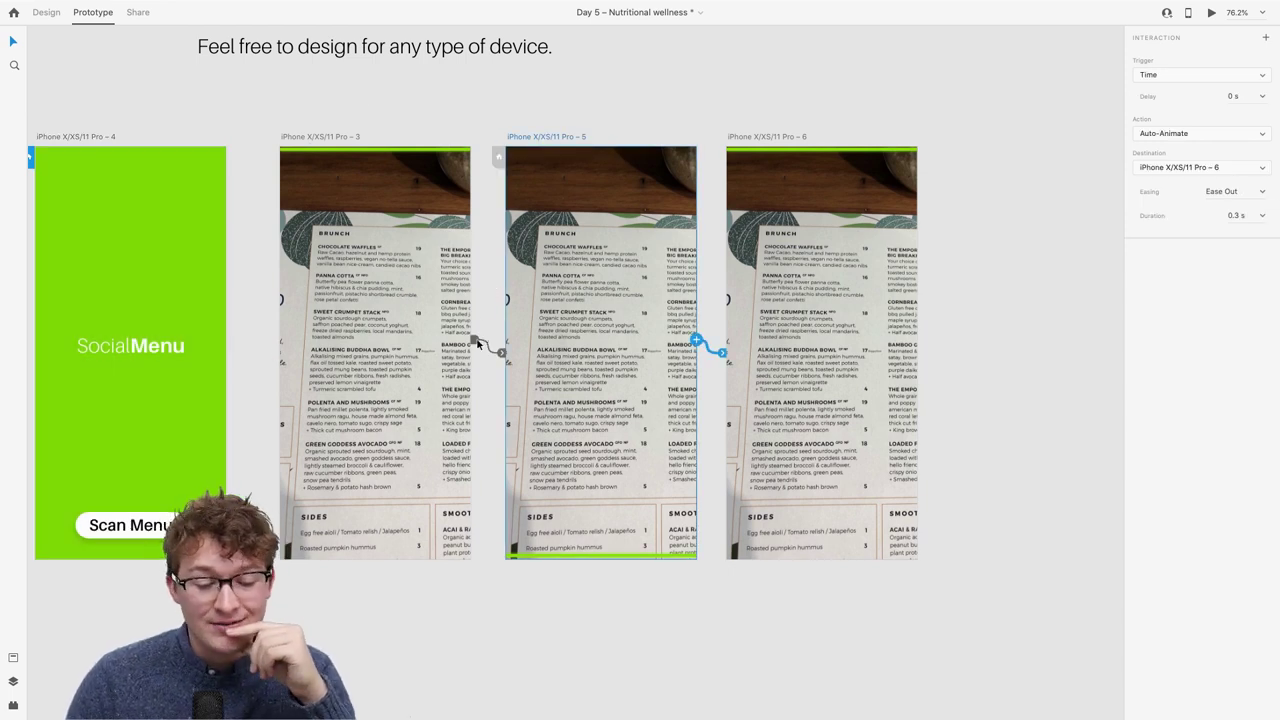